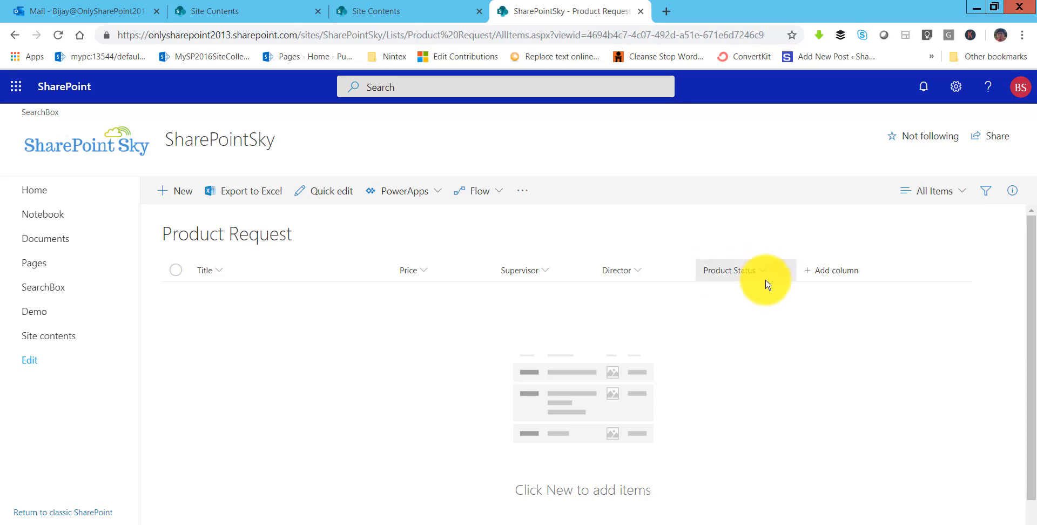
- Review the column settings of the Product Status column in the Product Request list, including its type and choices
{"action": "left_click", "coordinate": [761, 278]}
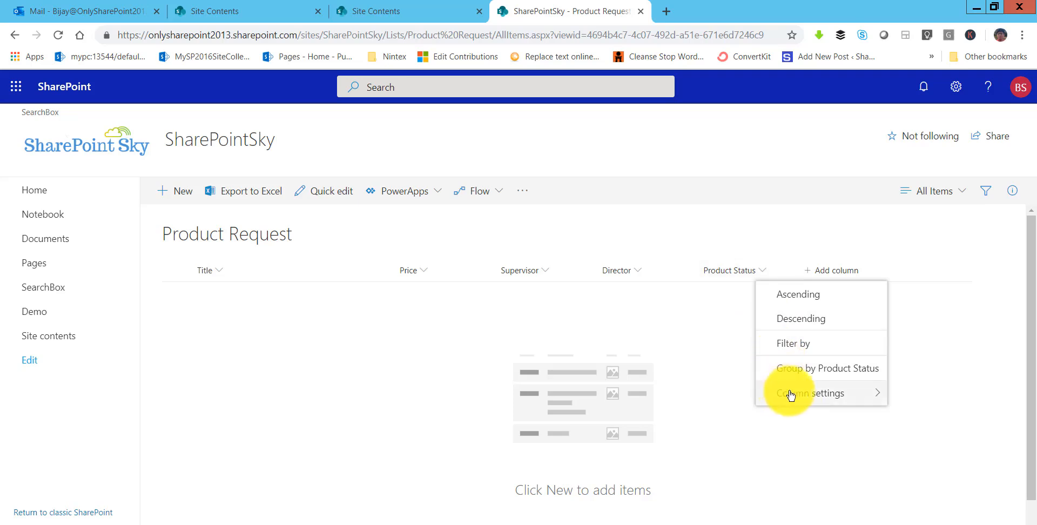
{"action": "mouse_move", "coordinate": [789, 393]}
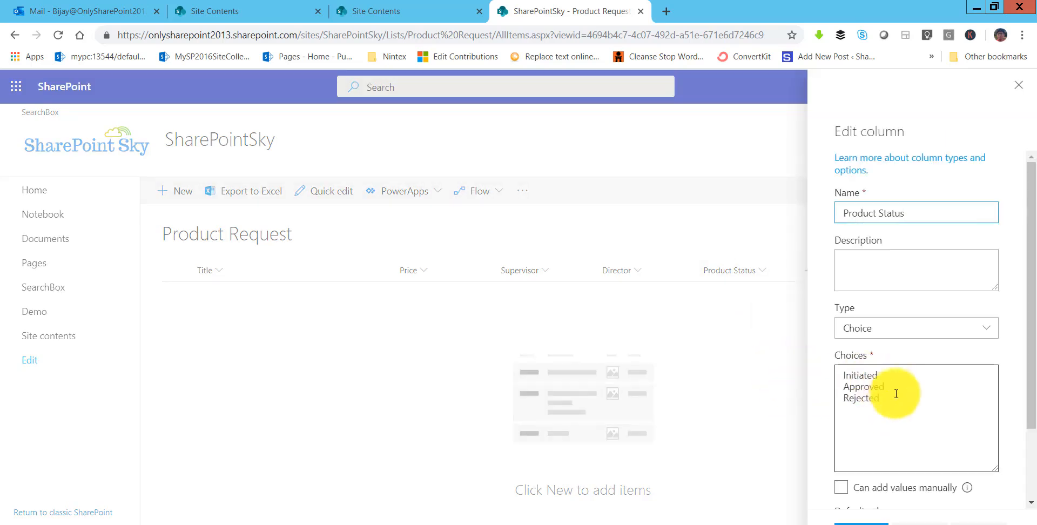
{"action": "left_click", "coordinate": [1018, 84]}
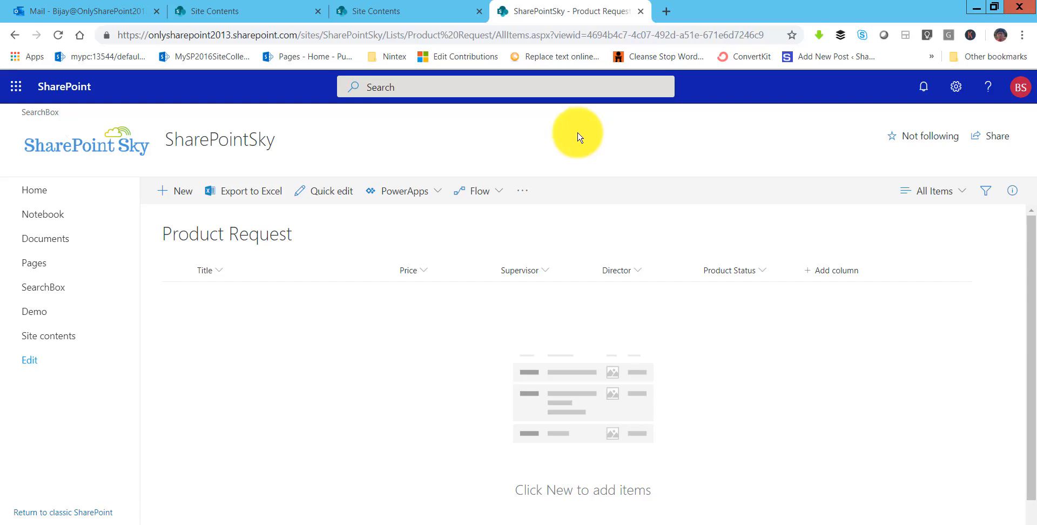
- Open flow.microsoft.com in a new browser tab and go to the list of own flows
{"action": "key", "text": "ctrl+t"}
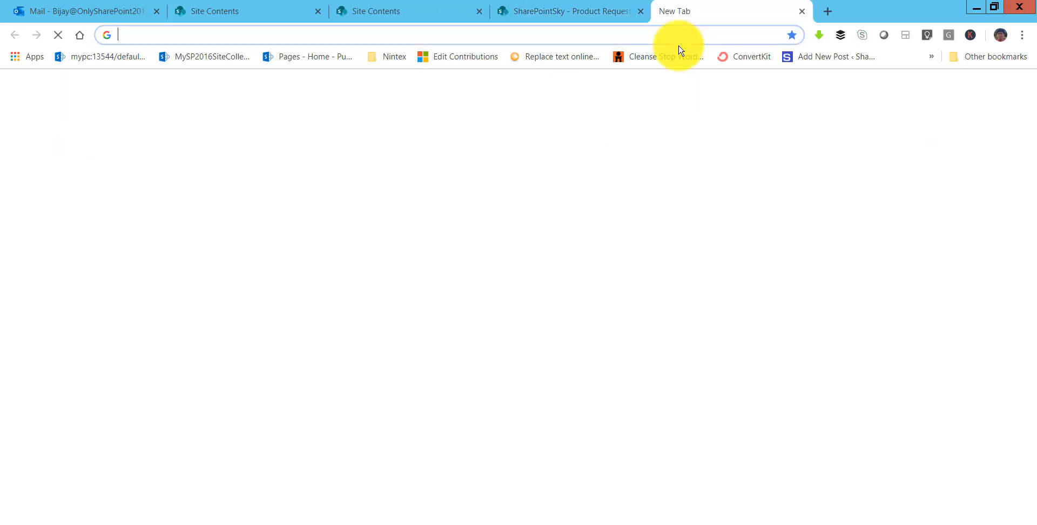
{"action": "type", "text": "flow.microsoft.com"}
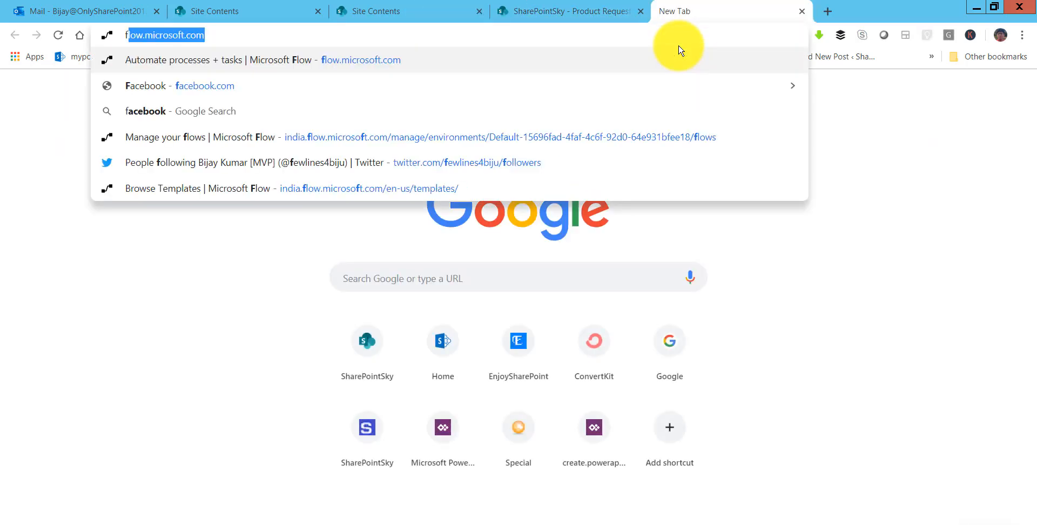
{"action": "key", "text": "Return"}
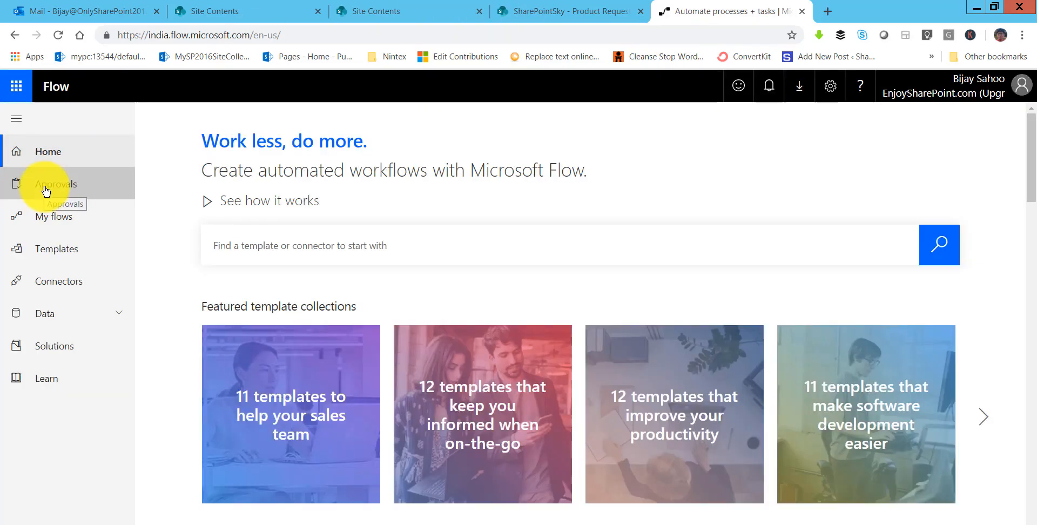
{"action": "left_click", "coordinate": [85, 218]}
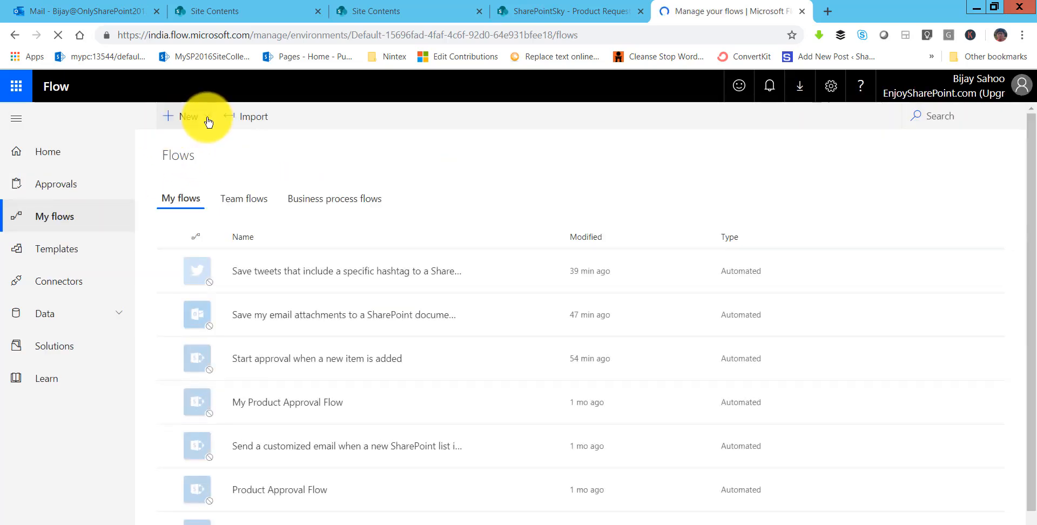
- Start a new automated flow from blank and name it "Product Approval Flow"
{"action": "left_click", "coordinate": [205, 120]}
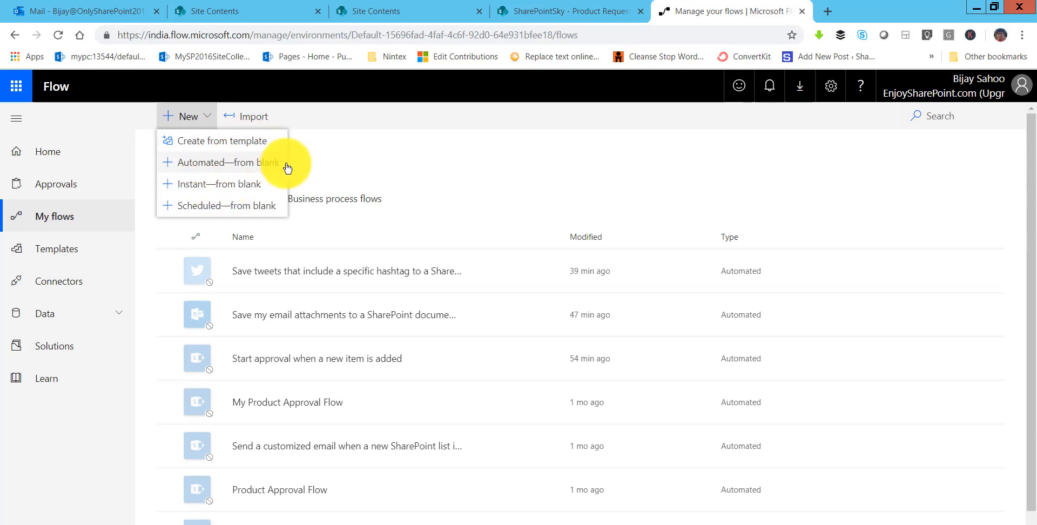
{"action": "left_click", "coordinate": [213, 165]}
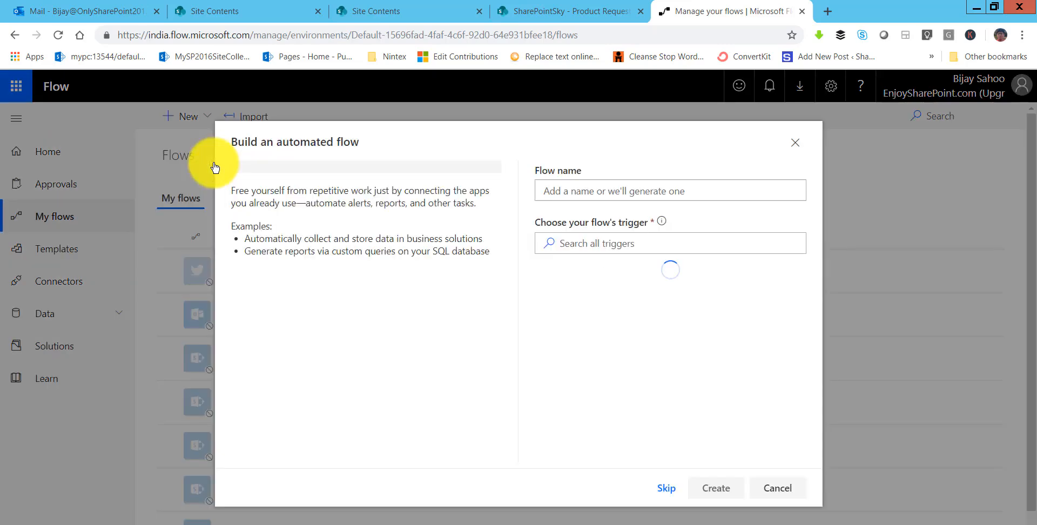
{"action": "left_click", "coordinate": [586, 192]}
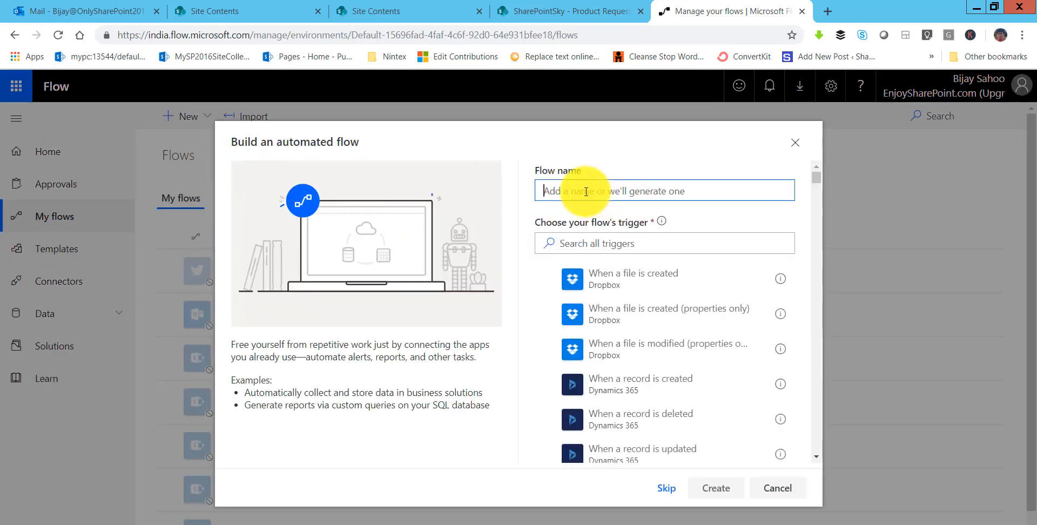
{"action": "type", "text": "Produc"}
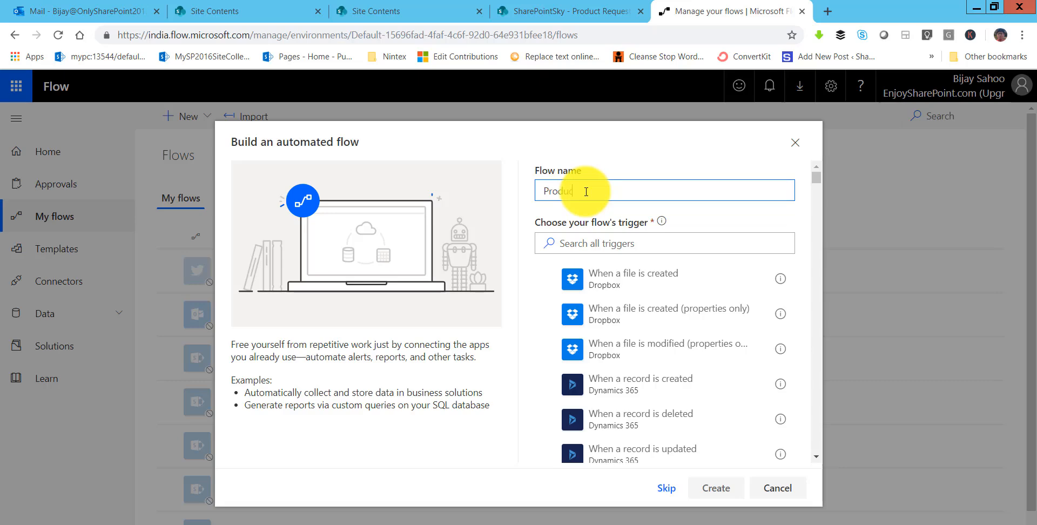
{"action": "type", "text": "t Approval"}
{"action": "key", "text": "BackSpace"}
{"action": "key", "text": "BackSpace"}
{"action": "key", "text": "BackSpace"}
- Choose the SharePoint trigger "When an item is created" and create the flow
{"action": "left_click", "coordinate": [609, 241]}
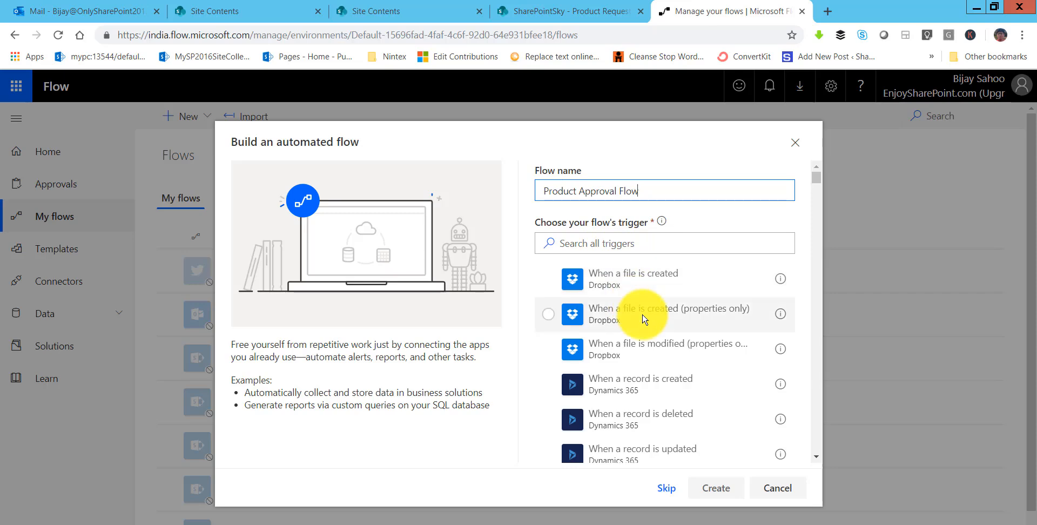
{"action": "scroll", "coordinate": [643, 320], "scroll_direction": "down", "scroll_amount": 4}
{"action": "scroll", "coordinate": [643, 320], "scroll_direction": "down", "scroll_amount": 2}
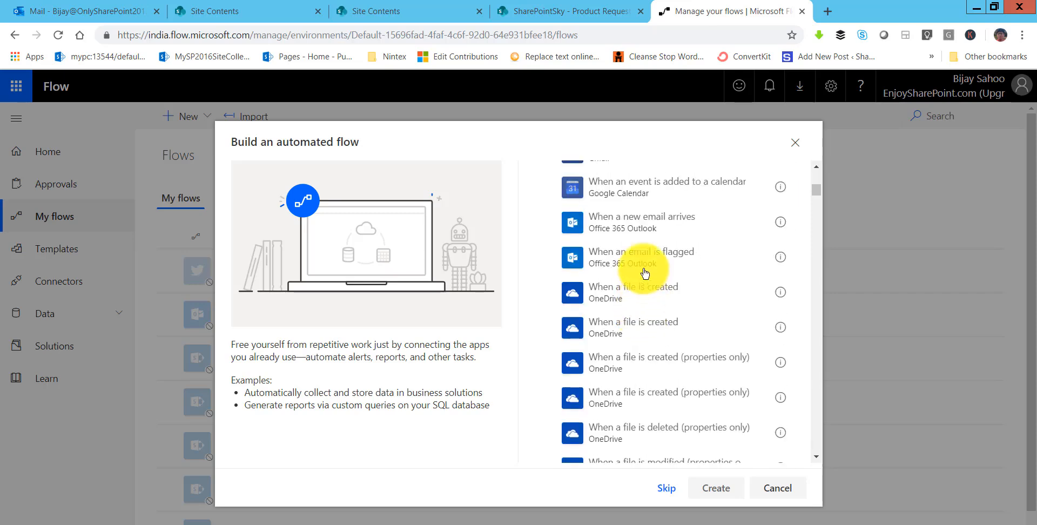
{"action": "scroll", "coordinate": [663, 342], "scroll_direction": "down", "scroll_amount": 6}
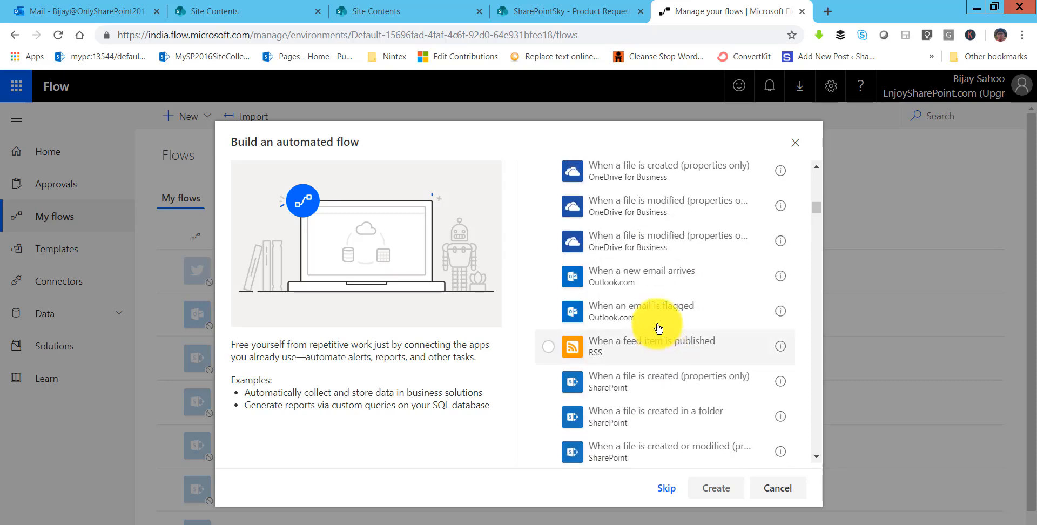
{"action": "scroll", "coordinate": [655, 324], "scroll_direction": "down", "scroll_amount": 5}
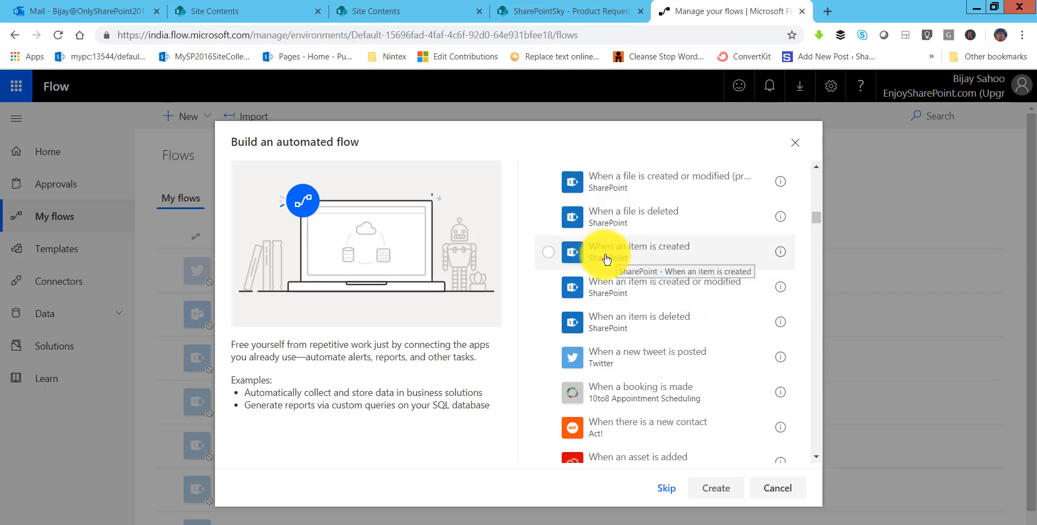
{"action": "left_click", "coordinate": [660, 256]}
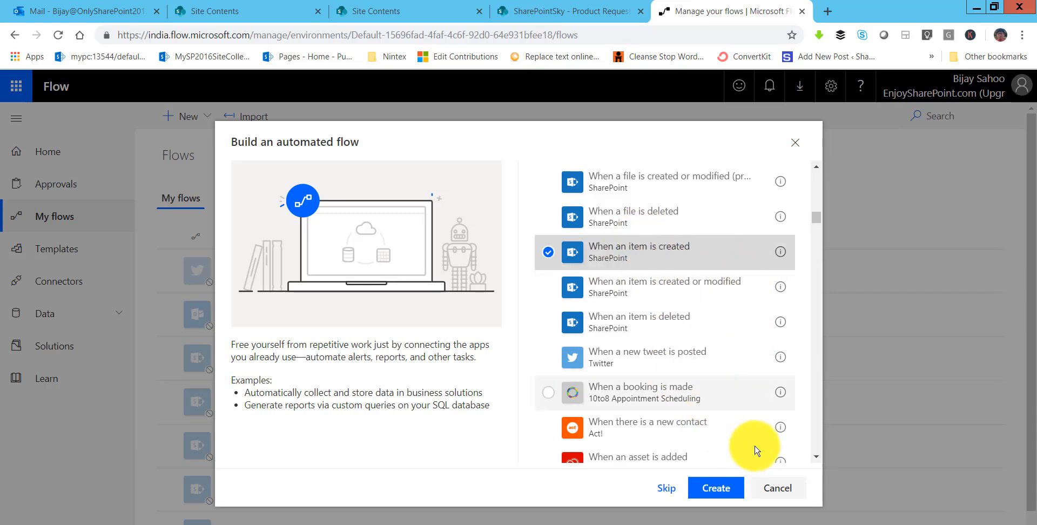
{"action": "left_click", "coordinate": [724, 490]}
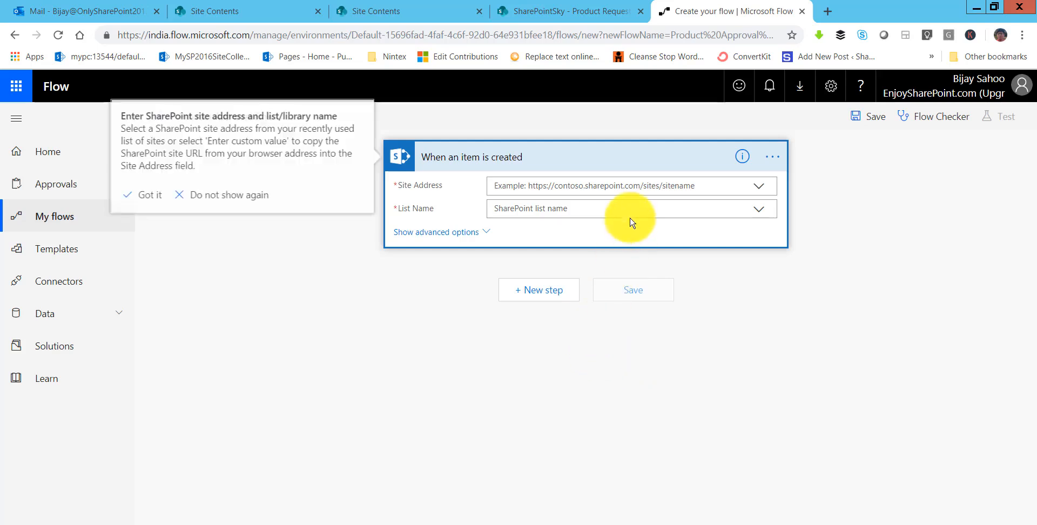
- Dismiss the trigger's hint and set its site address to SharePointSky and its list name to Product Request
{"action": "left_click", "coordinate": [146, 197]}
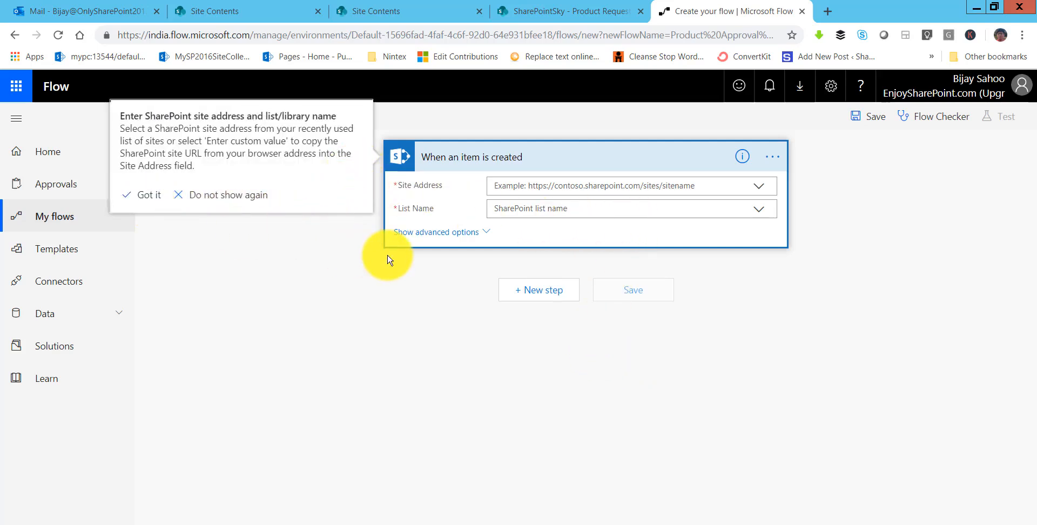
{"action": "left_click", "coordinate": [576, 187]}
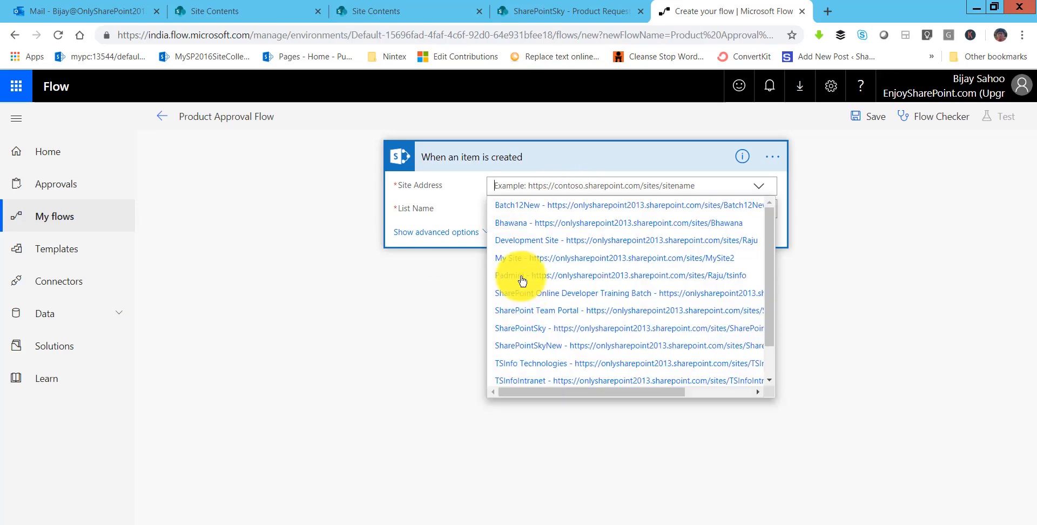
{"action": "left_click", "coordinate": [519, 329]}
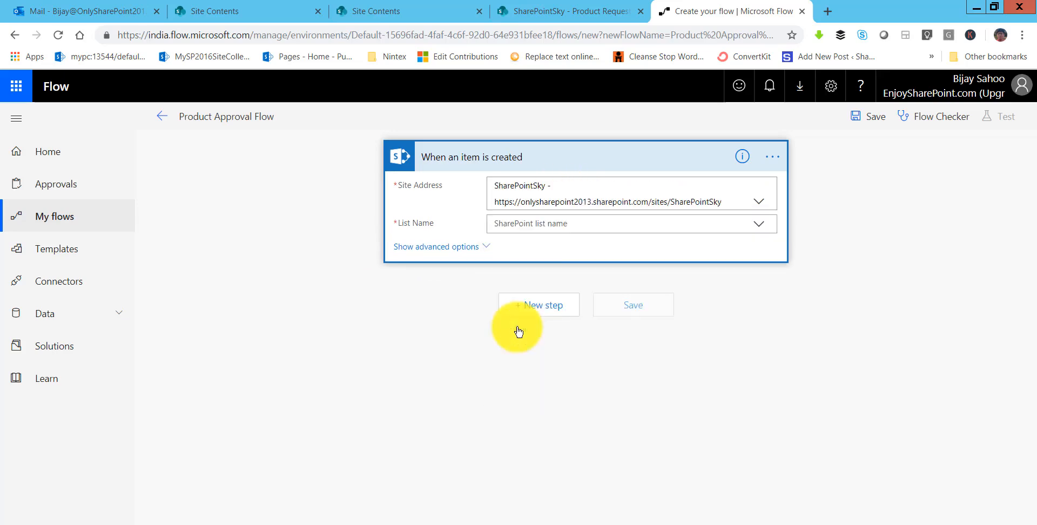
{"action": "left_click", "coordinate": [610, 227]}
{"action": "scroll", "coordinate": [548, 393], "scroll_direction": "down", "scroll_amount": 3}
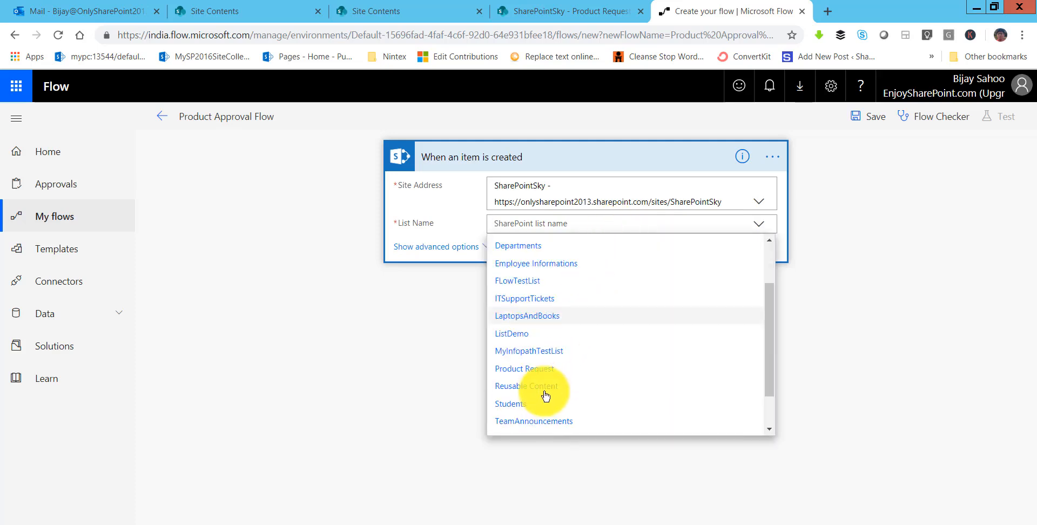
{"action": "left_click", "coordinate": [529, 326]}
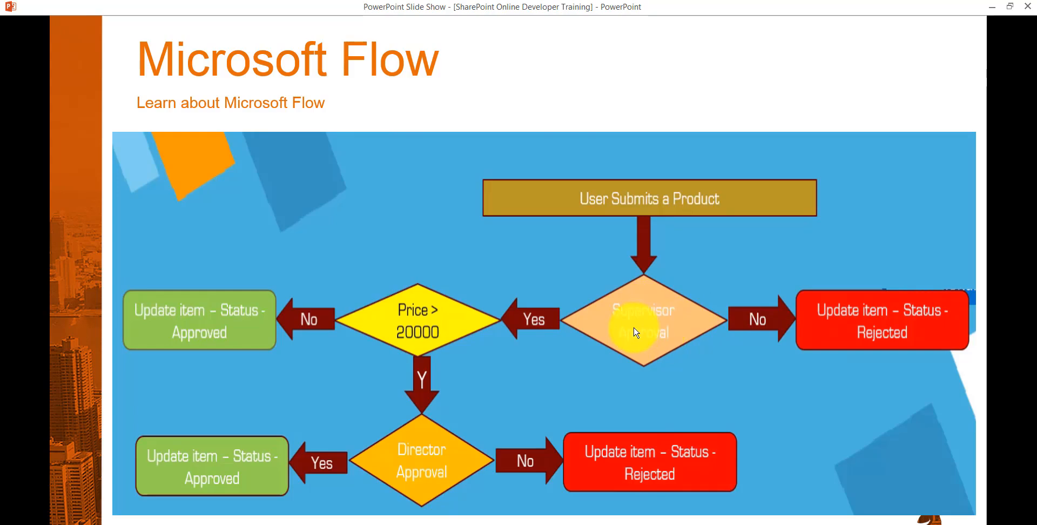
- Switch from the slide show back to the browser and add a new step below the "When an item is created" trigger
{"action": "left_click", "coordinate": [992, 10]}
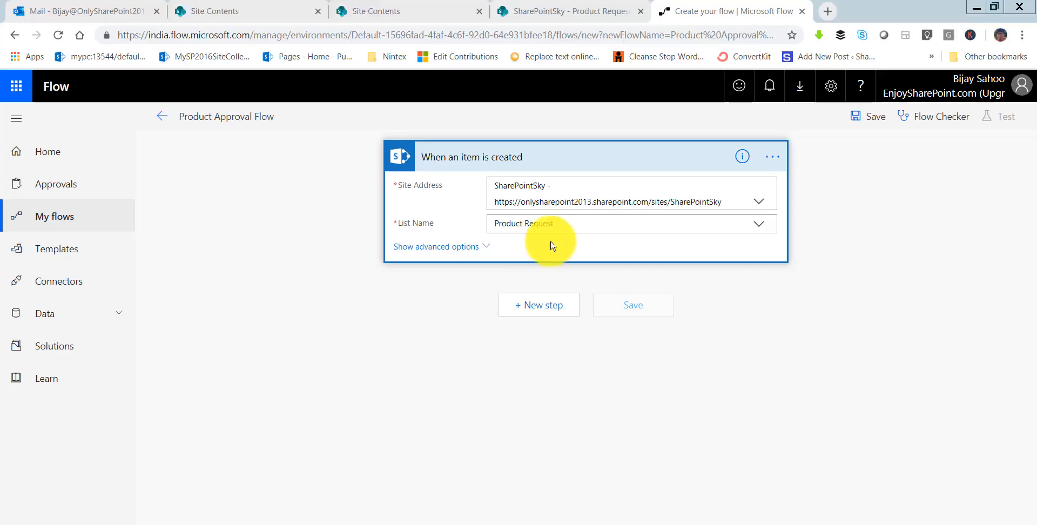
{"action": "left_click", "coordinate": [545, 308]}
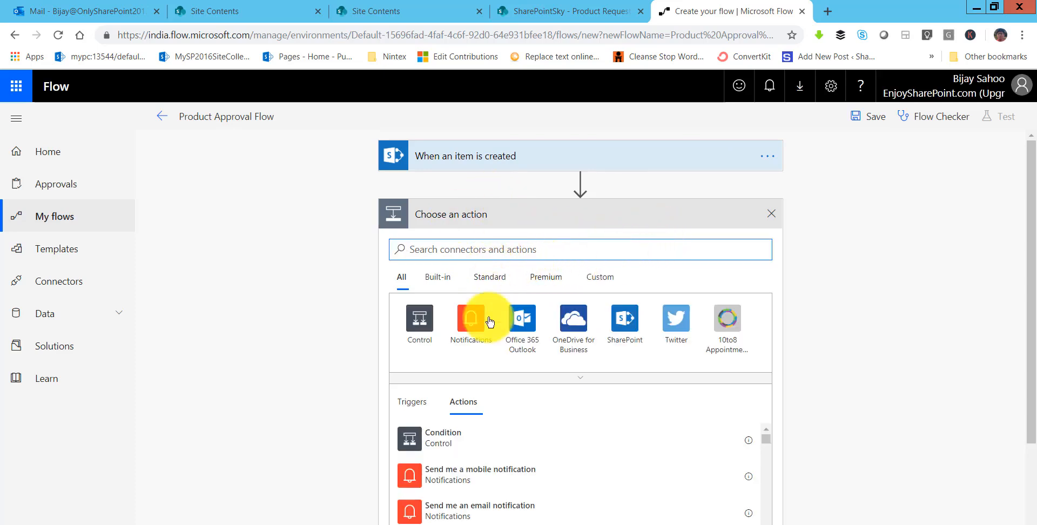
{"action": "scroll", "coordinate": [534, 432], "scroll_direction": "down", "scroll_amount": 3}
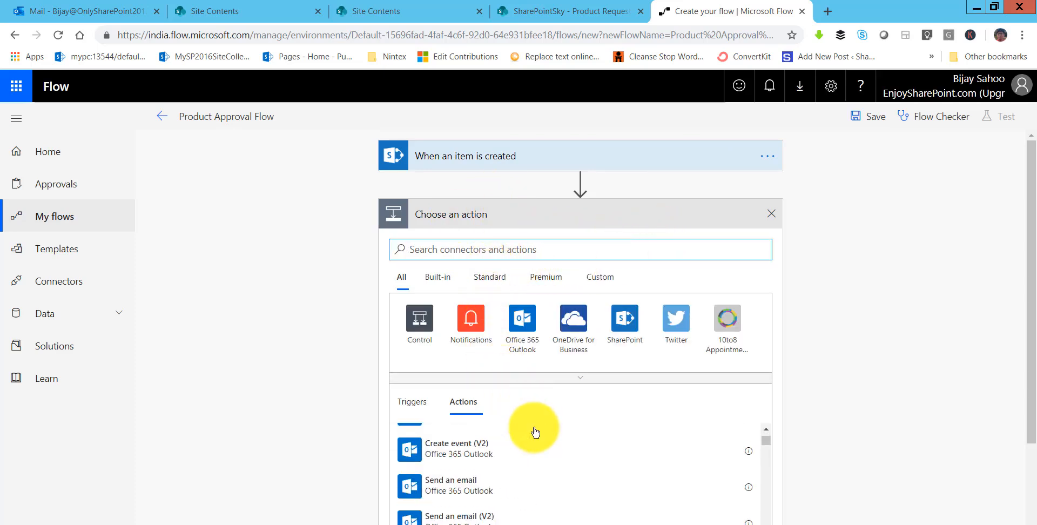
{"action": "scroll", "coordinate": [535, 433], "scroll_direction": "up", "scroll_amount": 3}
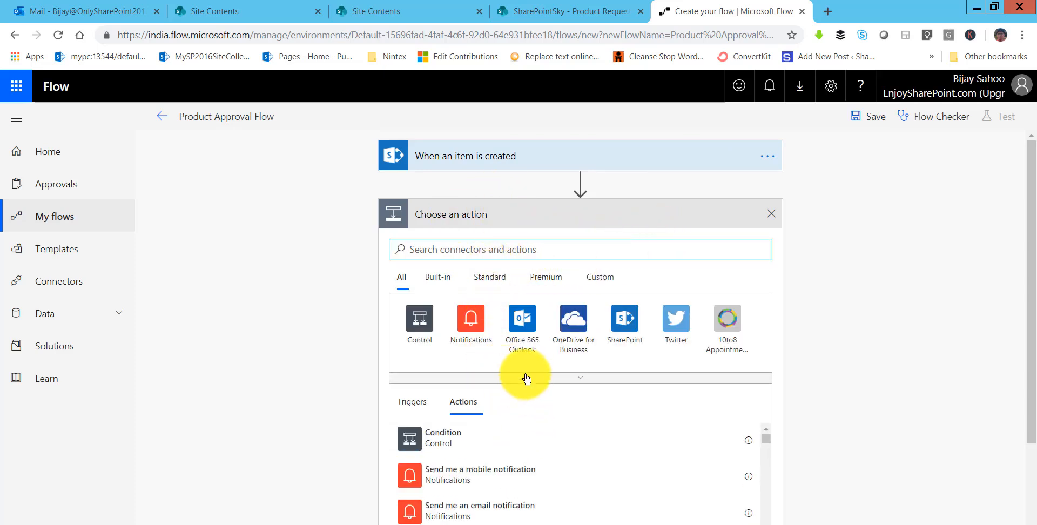
{"action": "left_click", "coordinate": [621, 332]}
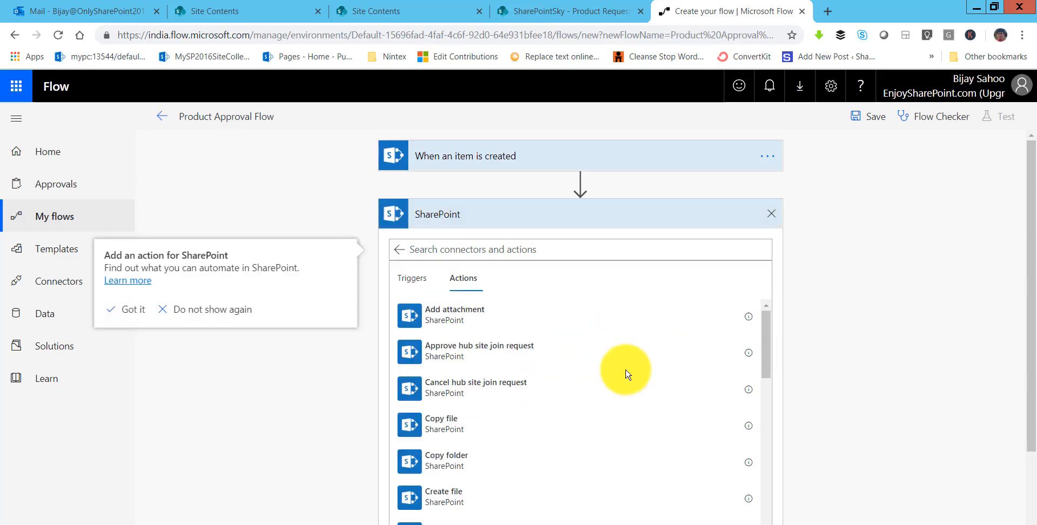
{"action": "scroll", "coordinate": [591, 419], "scroll_direction": "down", "scroll_amount": 10}
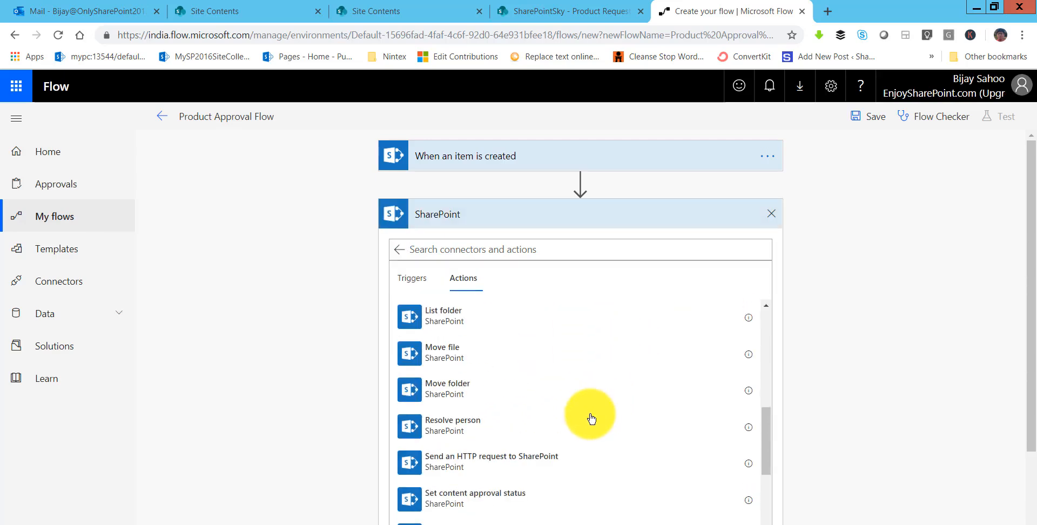
{"action": "scroll", "coordinate": [591, 418], "scroll_direction": "up", "scroll_amount": 10}
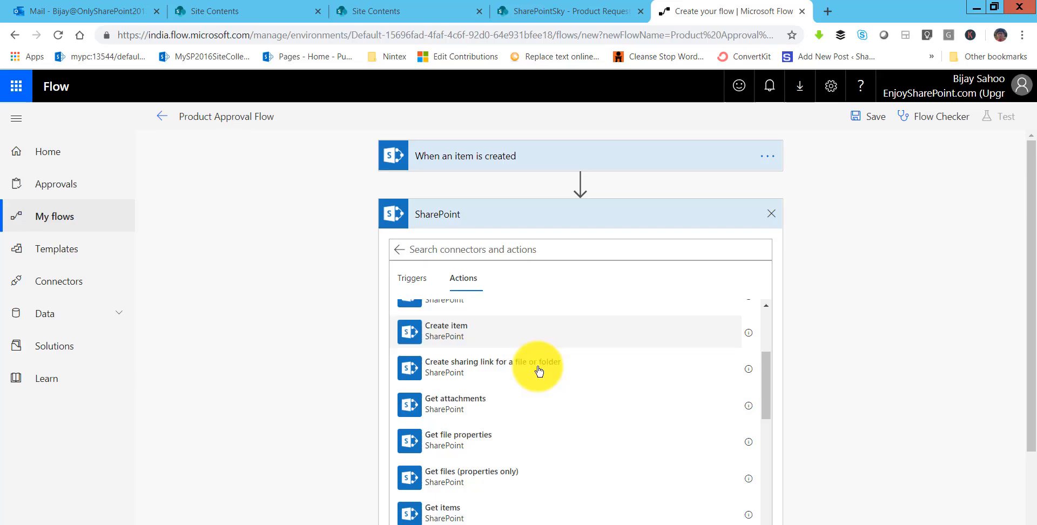
{"action": "left_click", "coordinate": [399, 250]}
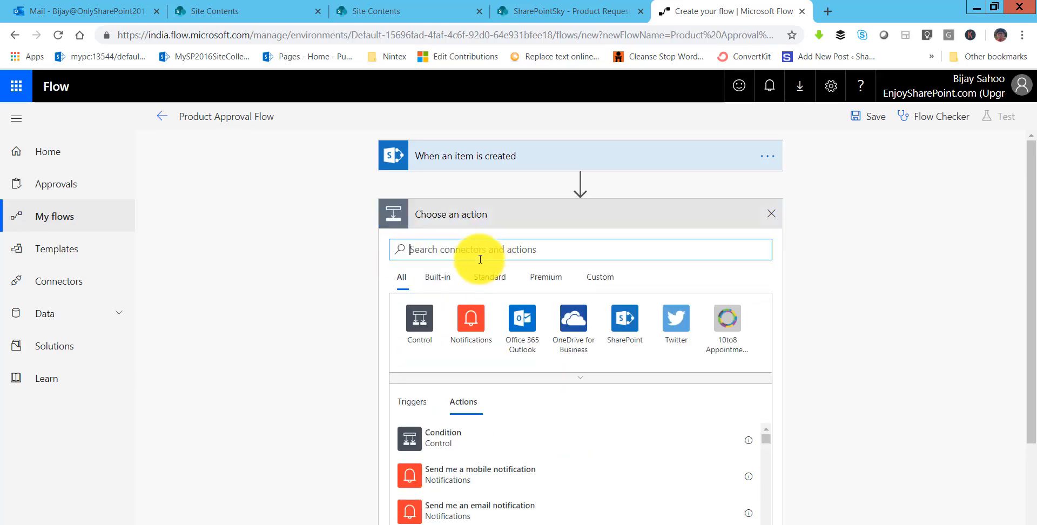
- Search the actions for "approva" and add the Approvals action "Start and wait for an approval"
{"action": "type", "text": "approv"}
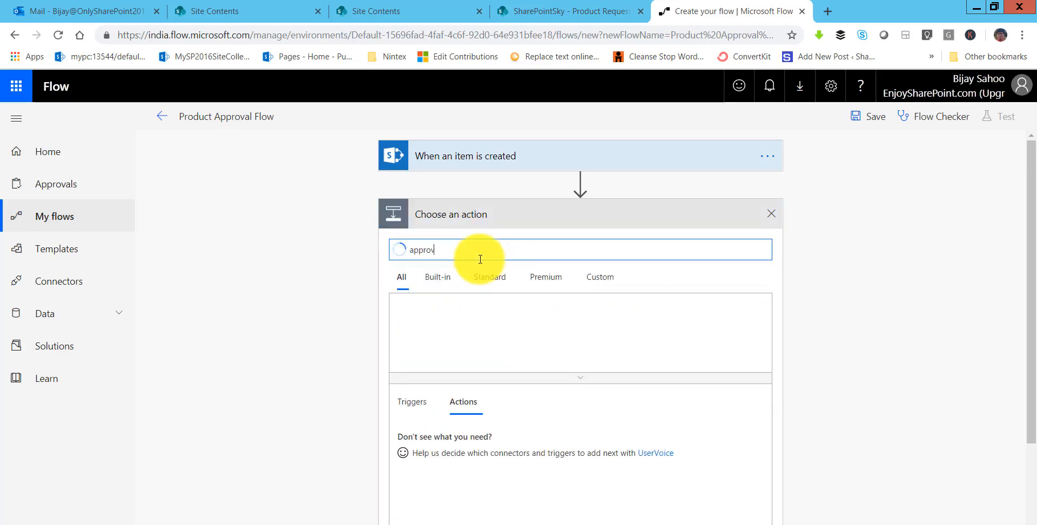
{"action": "type", "text": "a"}
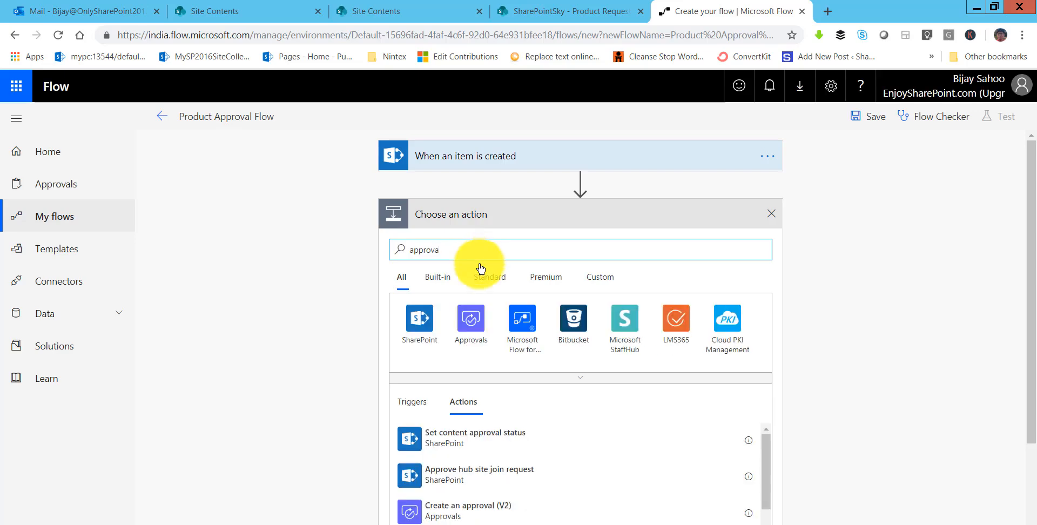
{"action": "scroll", "coordinate": [535, 471], "scroll_direction": "down", "scroll_amount": 5}
{"action": "scroll", "coordinate": [533, 470], "scroll_direction": "up", "scroll_amount": 2}
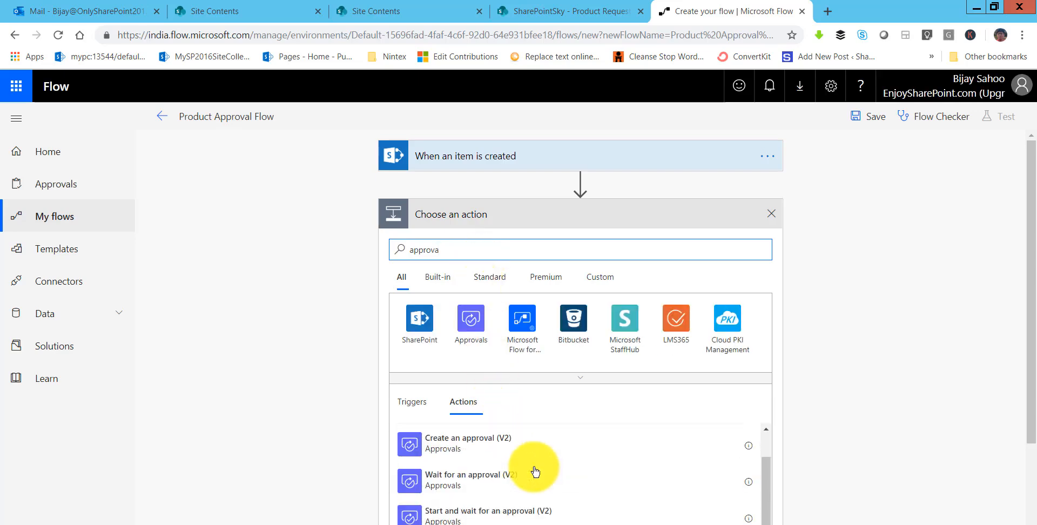
{"action": "scroll", "coordinate": [856, 439], "scroll_direction": "down", "scroll_amount": 2}
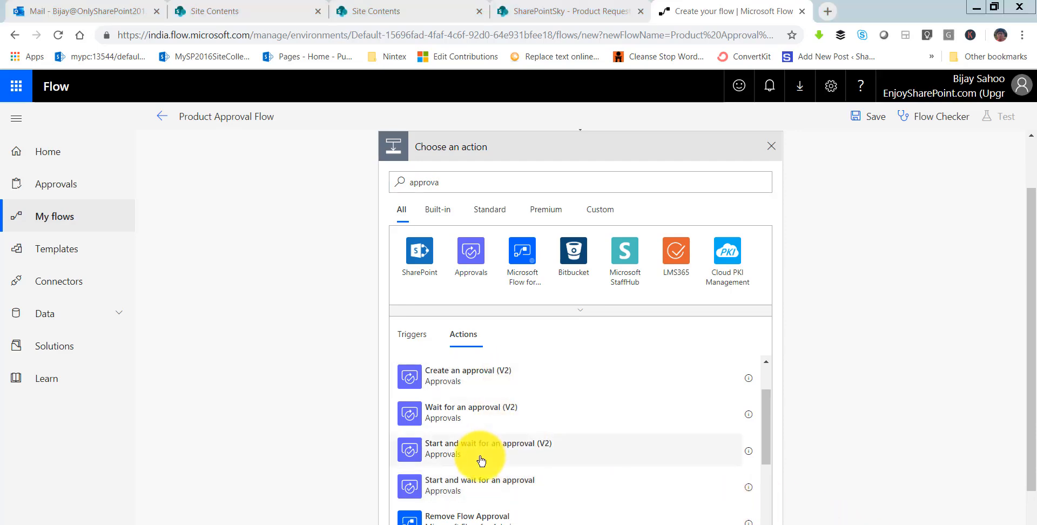
{"action": "left_click", "coordinate": [515, 488]}
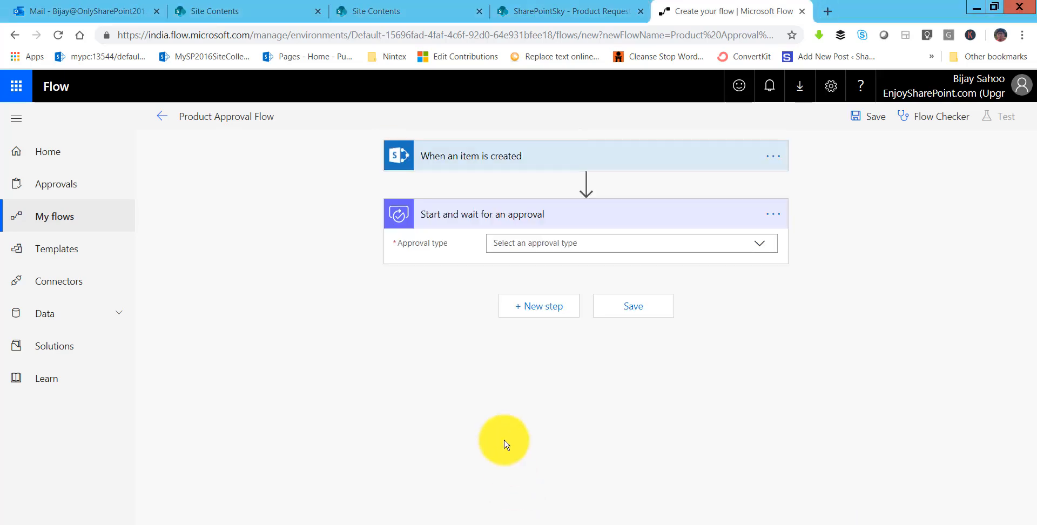
- Set the approval type to "Approve/Reject - Everyone must approve" and the title to "Please Approve The Product:" followed by the item's Title dynamic value
{"action": "left_click", "coordinate": [558, 244]}
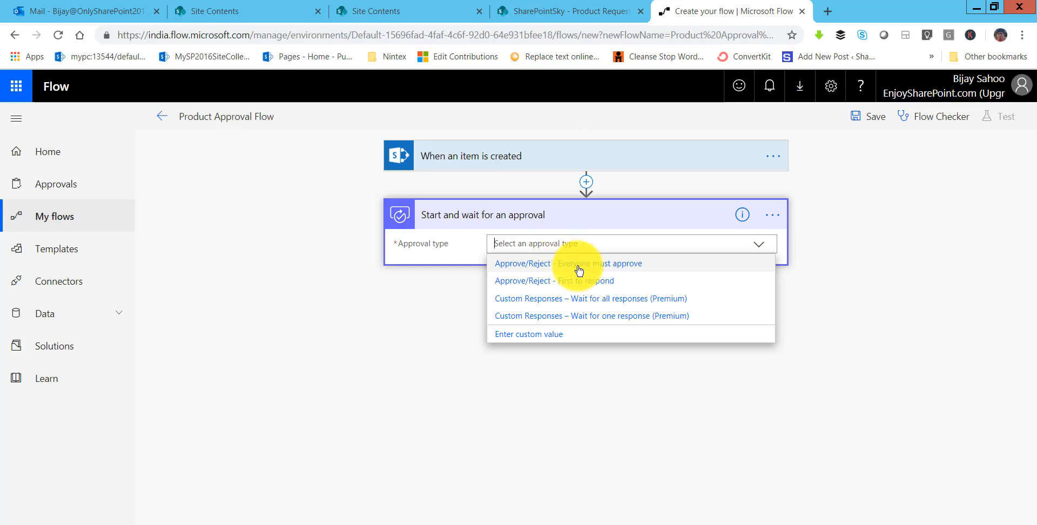
{"action": "left_click", "coordinate": [627, 266]}
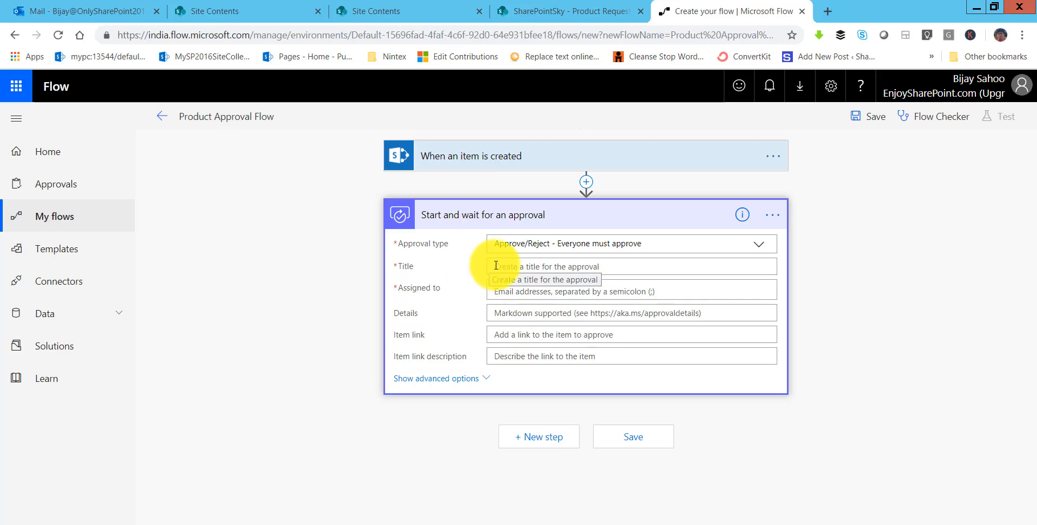
{"action": "left_click", "coordinate": [491, 266]}
{"action": "type", "text": "Please Approve Th"}
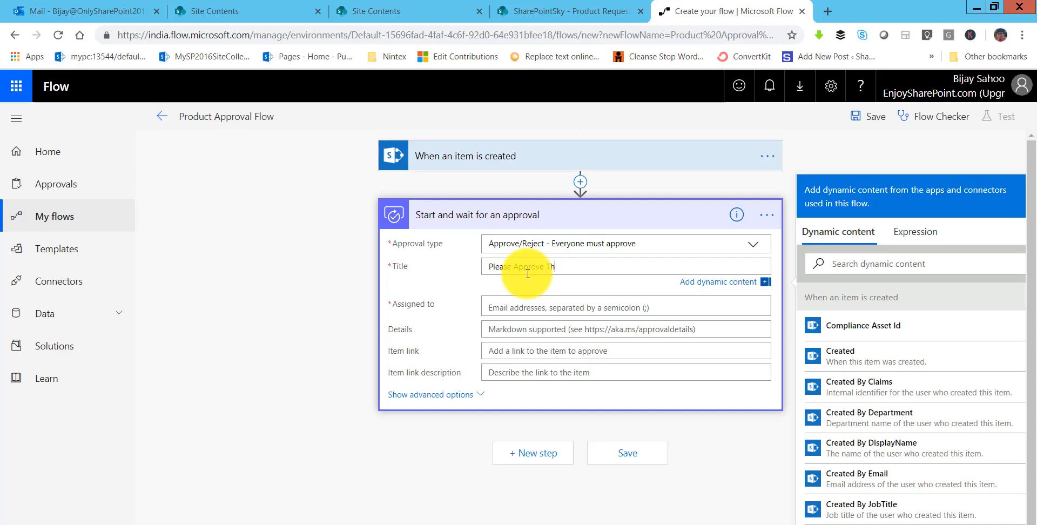
{"action": "type", "text": "e Product:"}
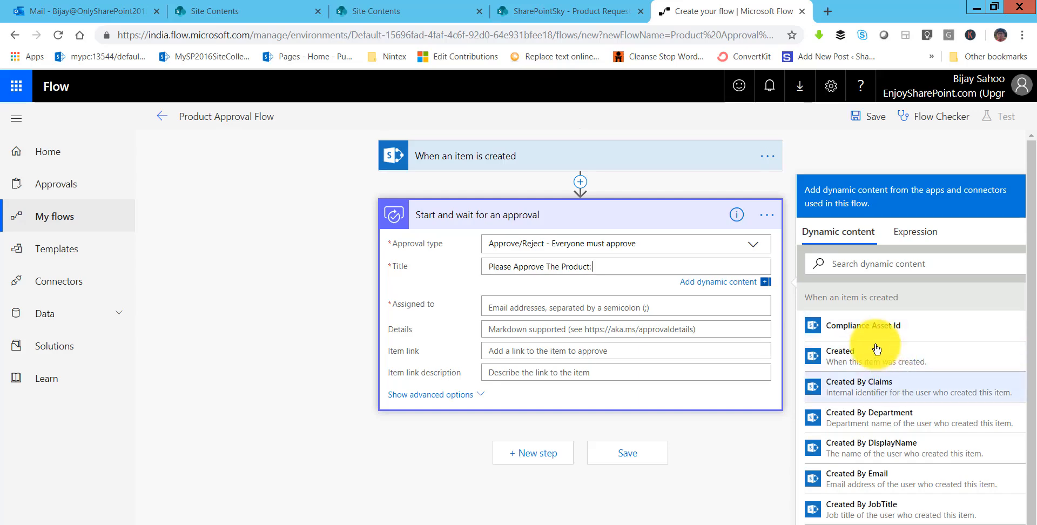
{"action": "scroll", "coordinate": [879, 381], "scroll_direction": "down", "scroll_amount": 1}
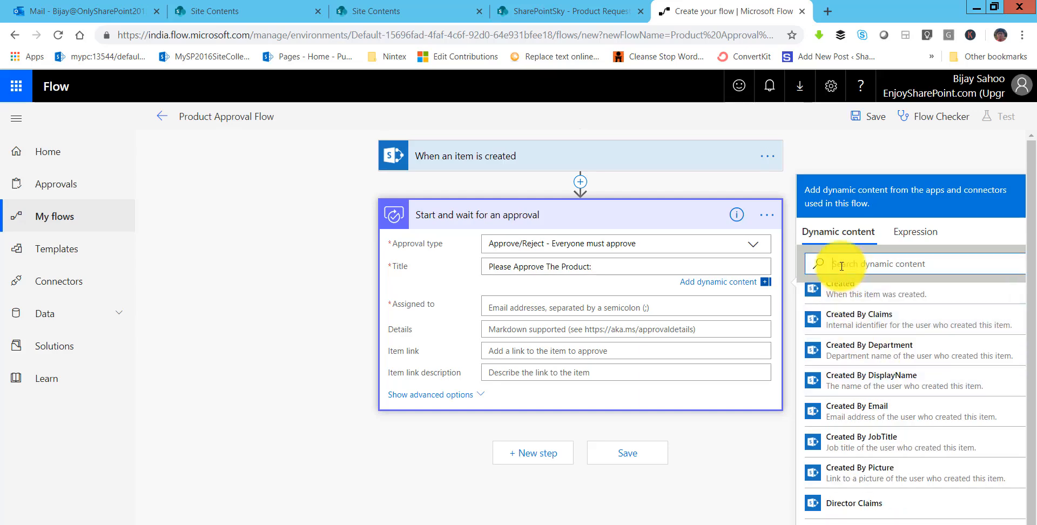
{"action": "type", "text": "tit"}
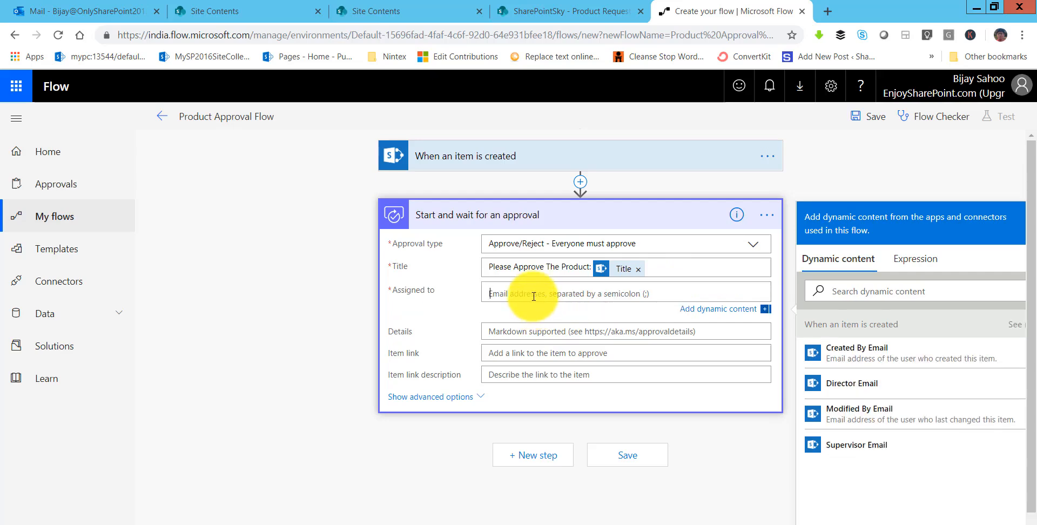
- Assign the approval to the Supervisor Email dynamic value and set its item link to the "Link to item" dynamic value
{"action": "left_click", "coordinate": [861, 445]}
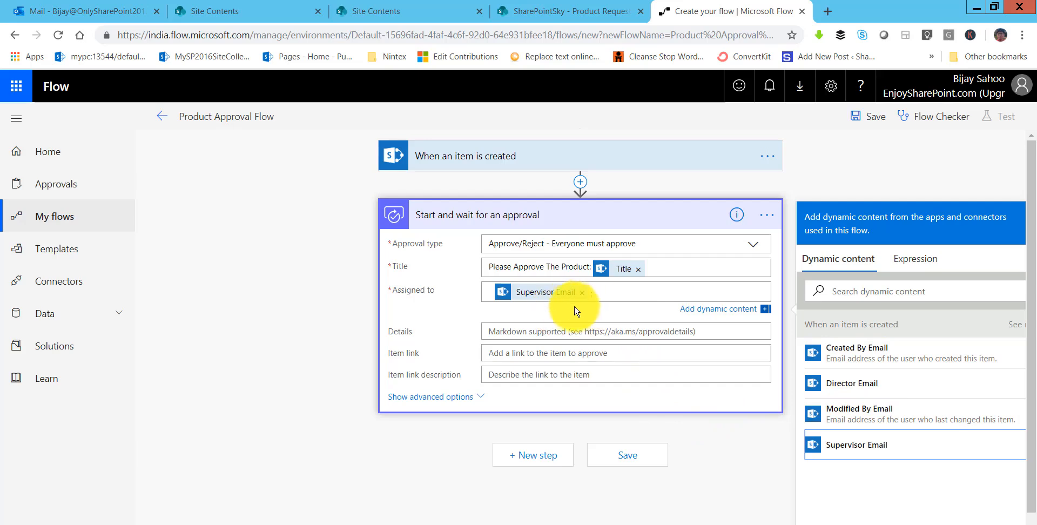
{"action": "left_click", "coordinate": [557, 352]}
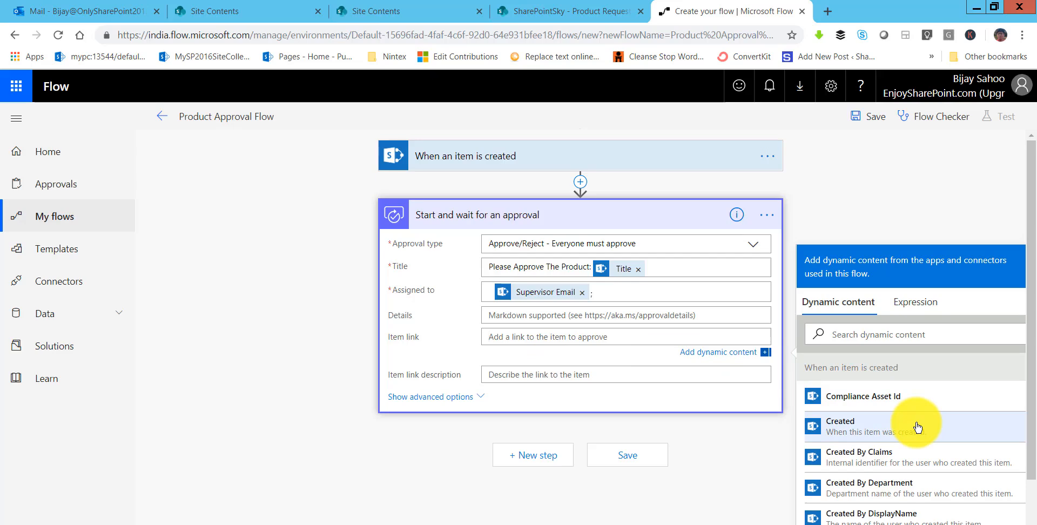
{"action": "scroll", "coordinate": [917, 427], "scroll_direction": "down", "scroll_amount": 7}
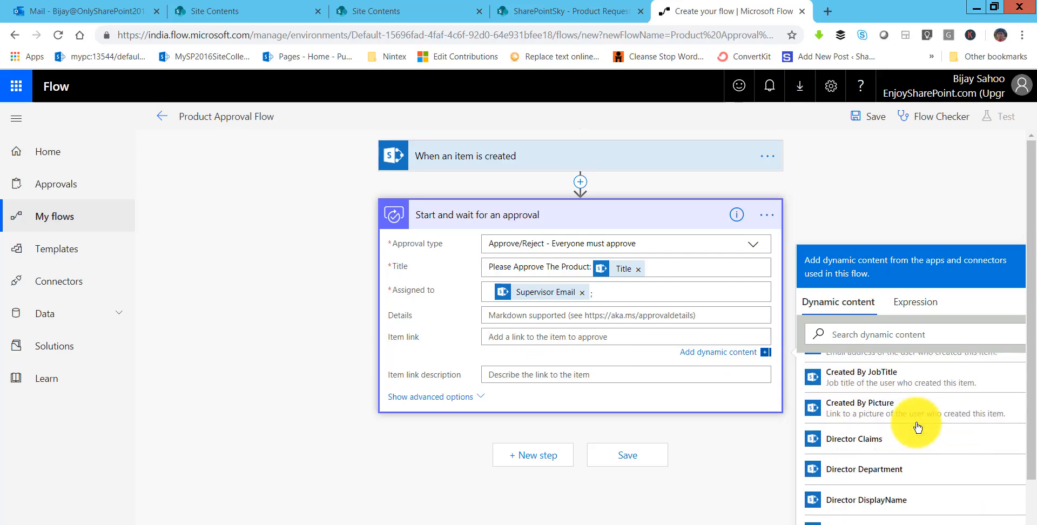
{"action": "scroll", "coordinate": [917, 427], "scroll_direction": "down", "scroll_amount": 9}
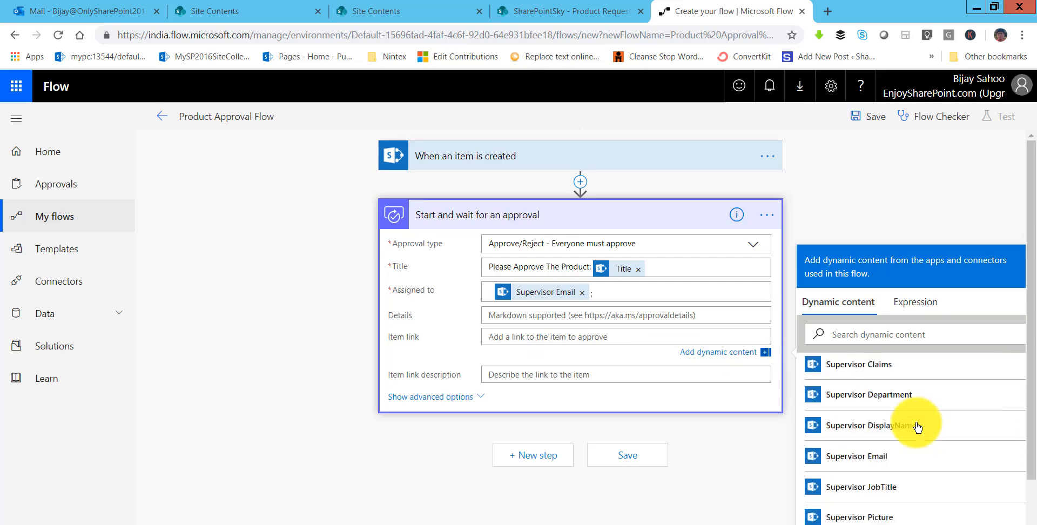
{"action": "left_click", "coordinate": [860, 341]}
{"action": "type", "text": "link"}
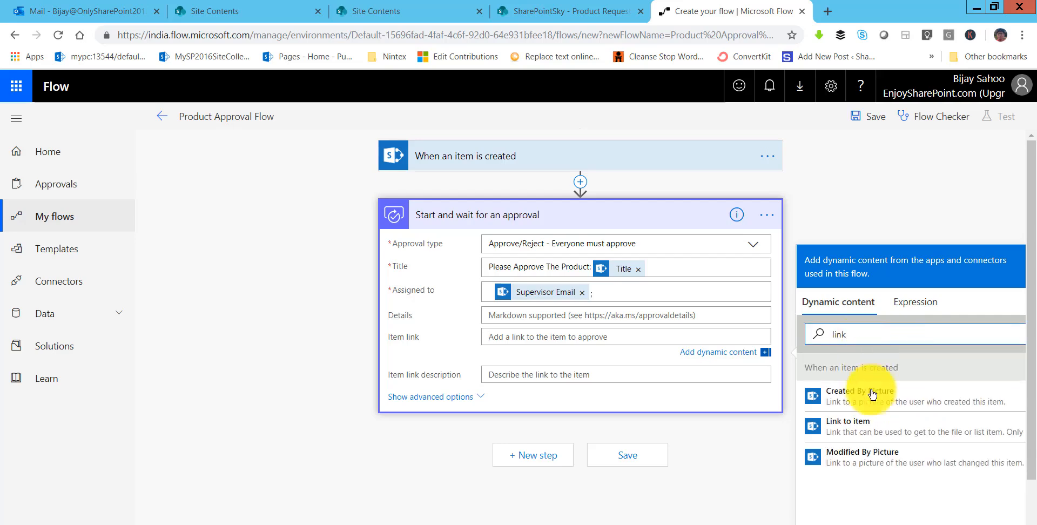
{"action": "left_click", "coordinate": [858, 430]}
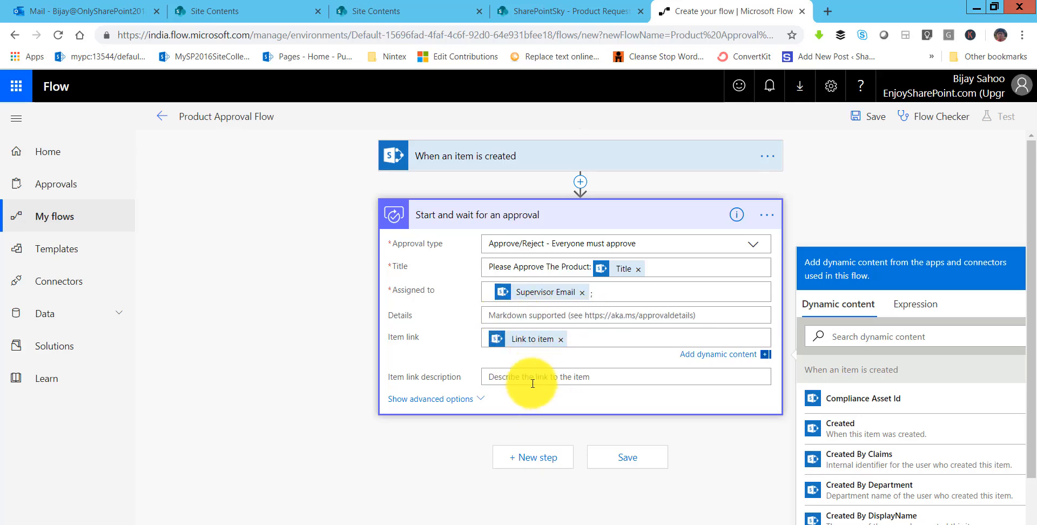
{"action": "left_click", "coordinate": [513, 378]}
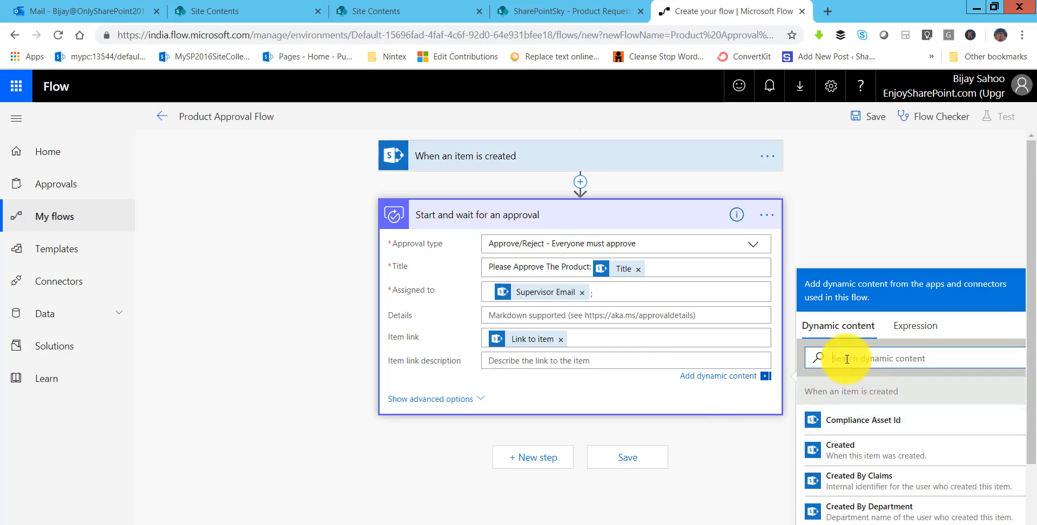
{"action": "type", "text": "link"}
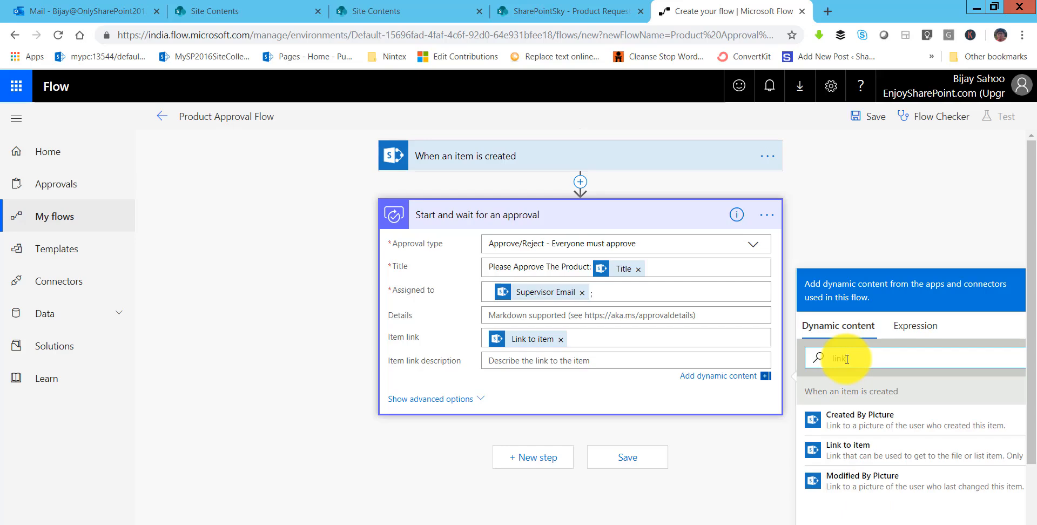
{"action": "key", "text": "BackSpace"}
{"action": "key", "text": "BackSpace"}
{"action": "key", "text": "BackSpace"}
{"action": "key", "text": "BackSpace"}
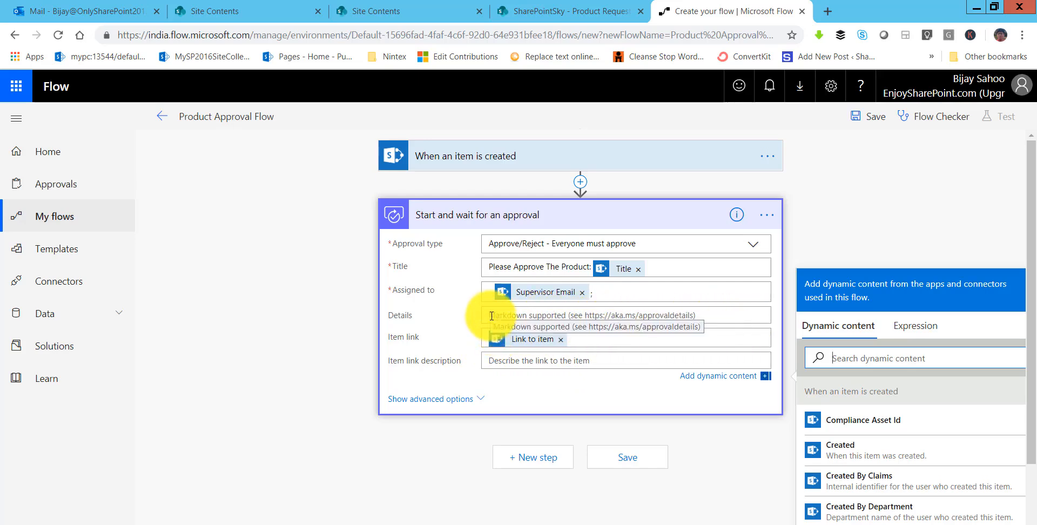
{"action": "left_click", "coordinate": [481, 401]}
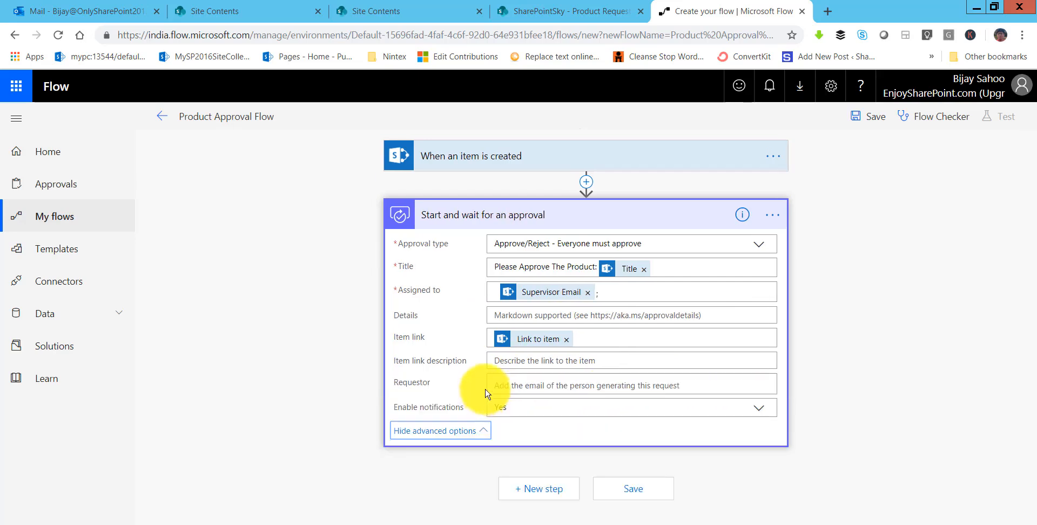
{"action": "left_click", "coordinate": [486, 430]}
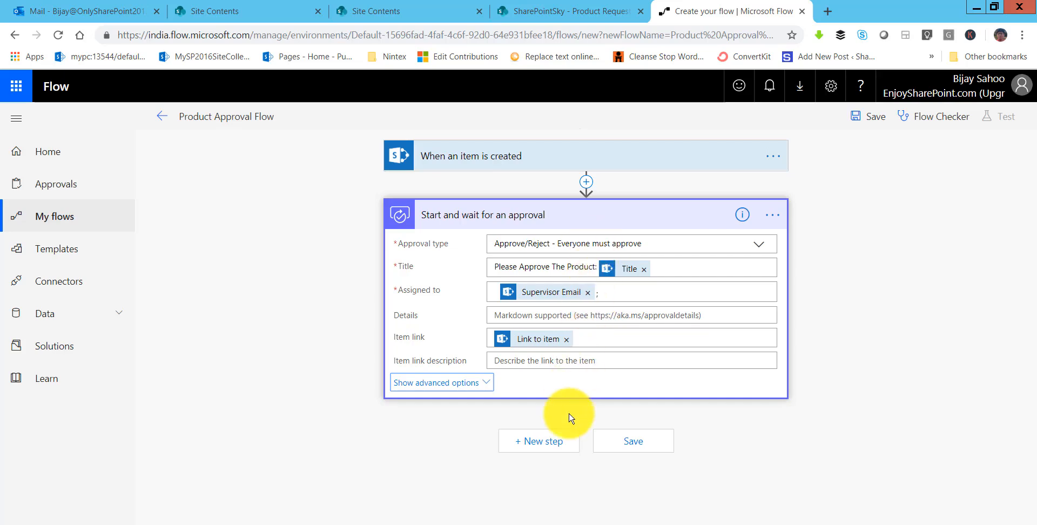
- Add a Condition control below the approval action and consult the approval process diagram in the PowerPoint slide show before returning to the browser
{"action": "left_click", "coordinate": [549, 448]}
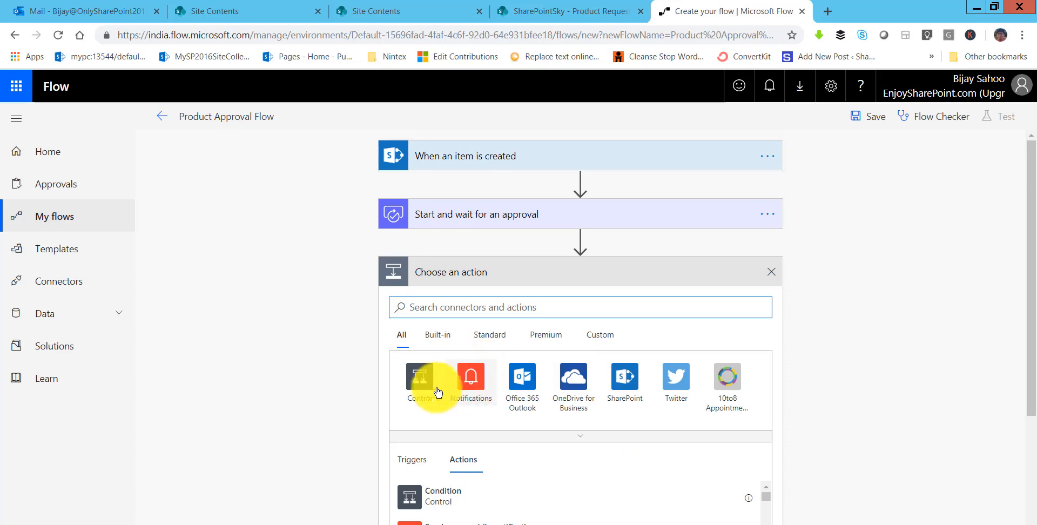
{"action": "left_click", "coordinate": [422, 384]}
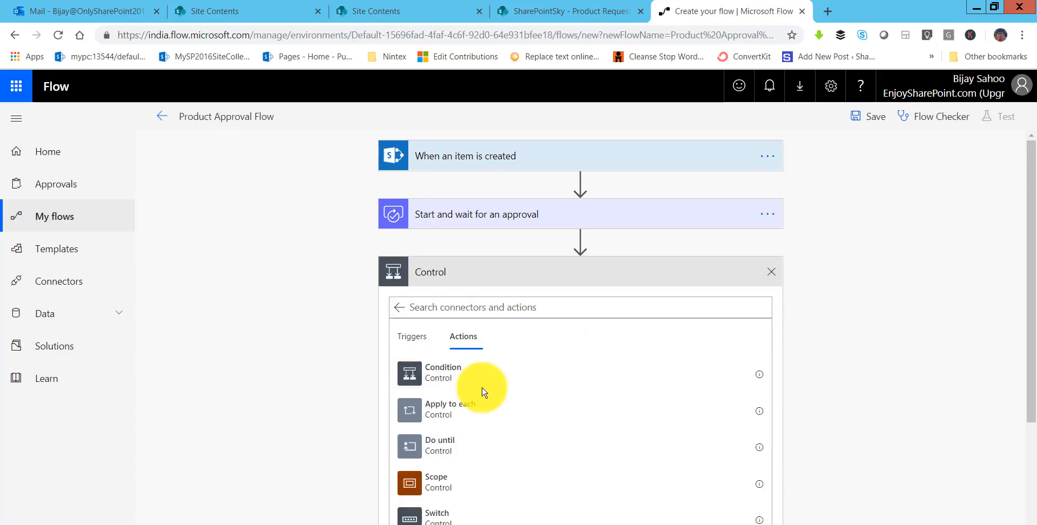
{"action": "left_click", "coordinate": [446, 383]}
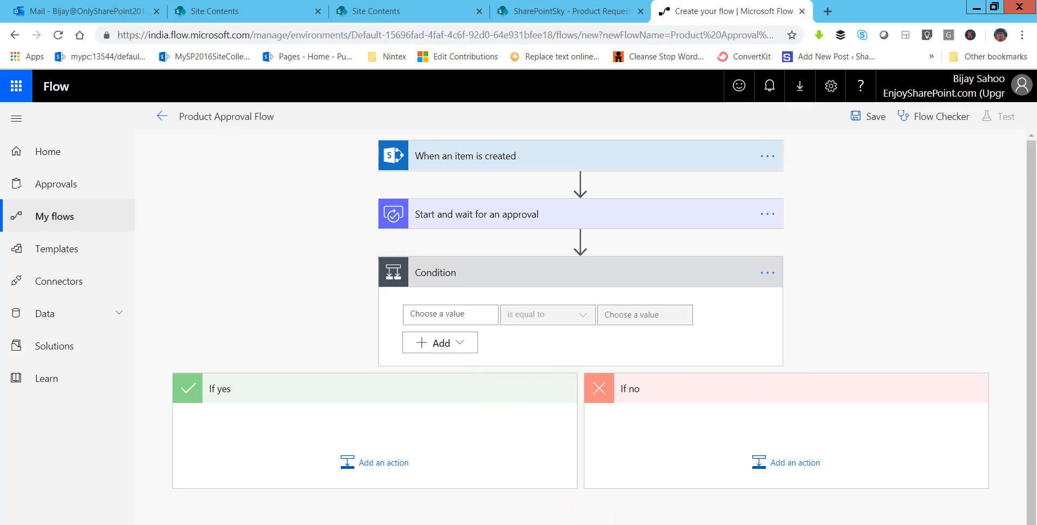
{"action": "key", "text": "alt+Tab"}
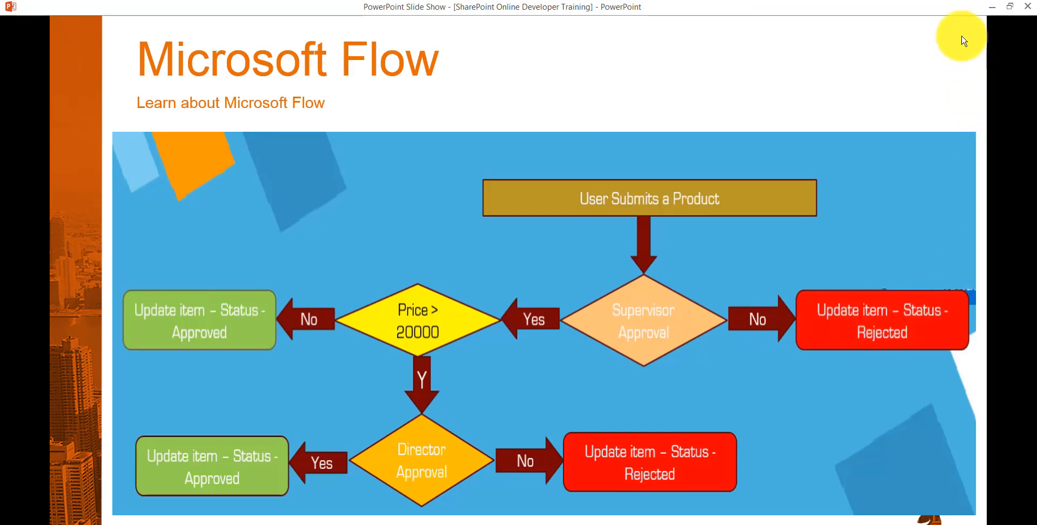
{"action": "key", "text": "alt+Tab"}
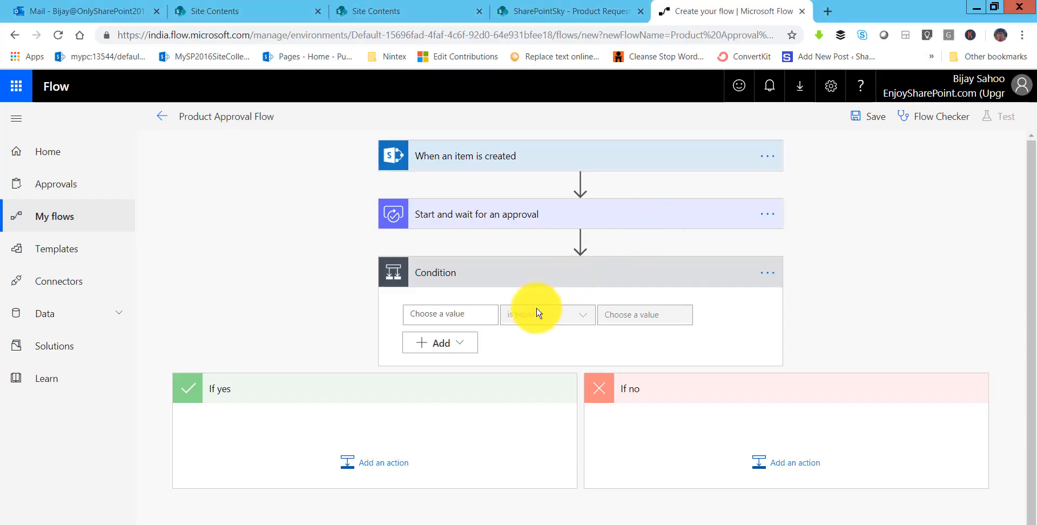
- Define the condition so that the approval's Response is equal to "Approve"
{"action": "left_click", "coordinate": [468, 315]}
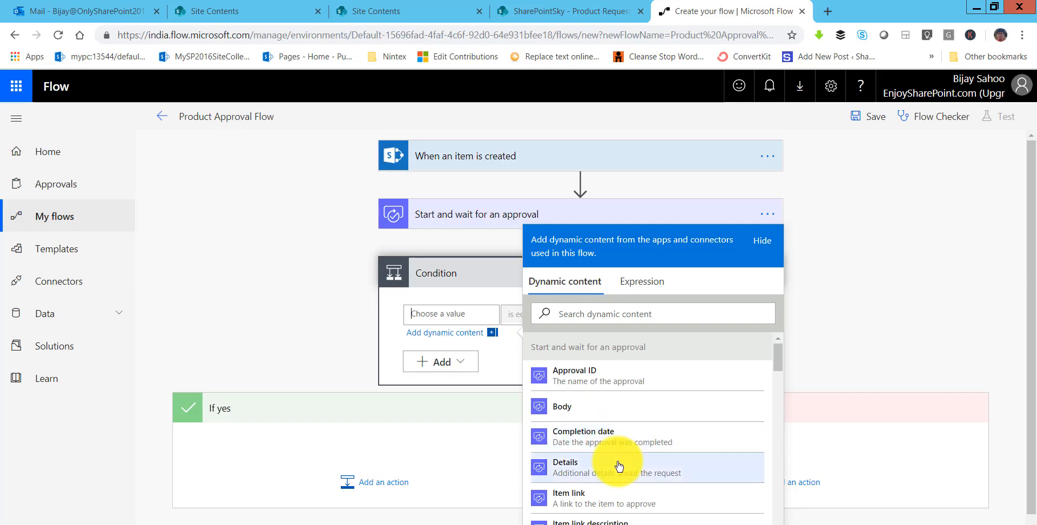
{"action": "scroll", "coordinate": [619, 466], "scroll_direction": "down", "scroll_amount": 3}
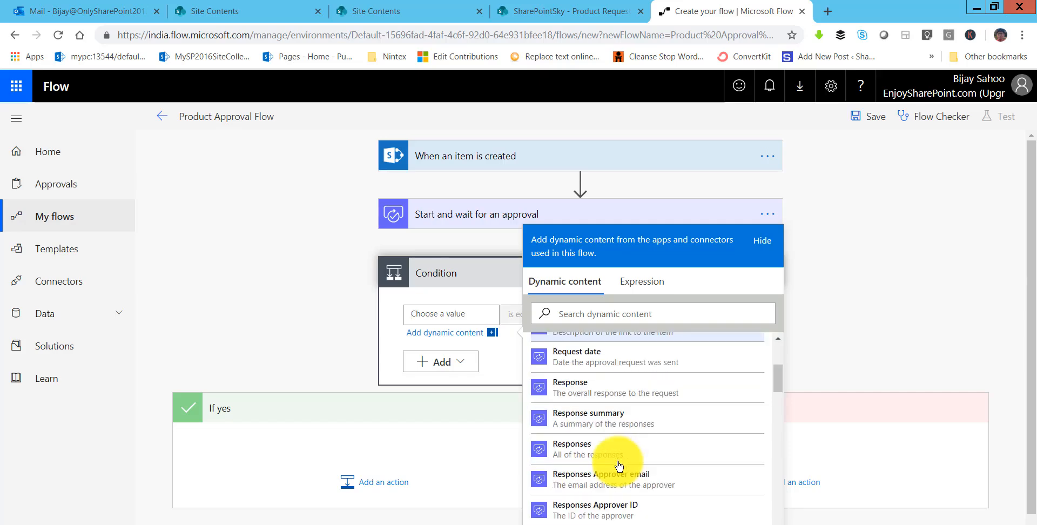
{"action": "left_click", "coordinate": [621, 396]}
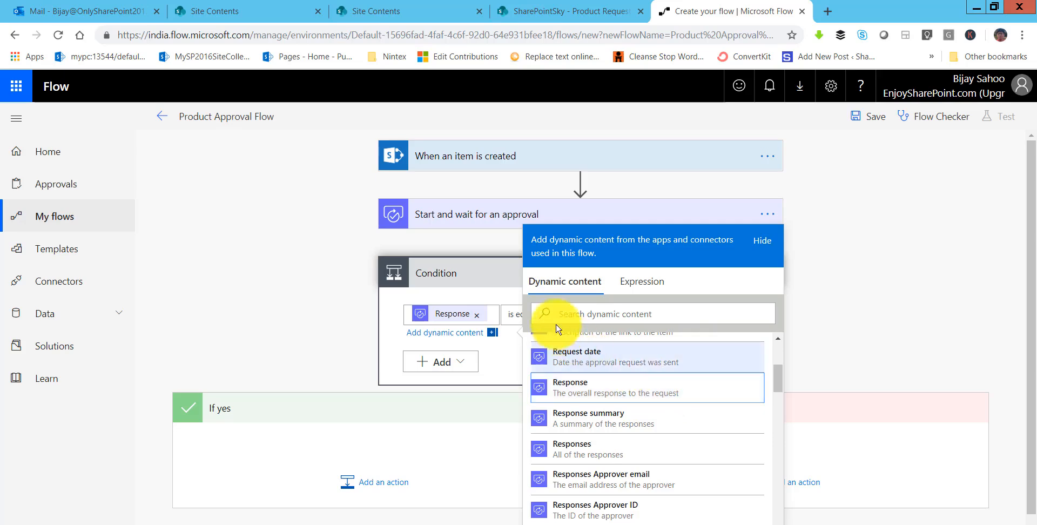
{"action": "left_click", "coordinate": [514, 317]}
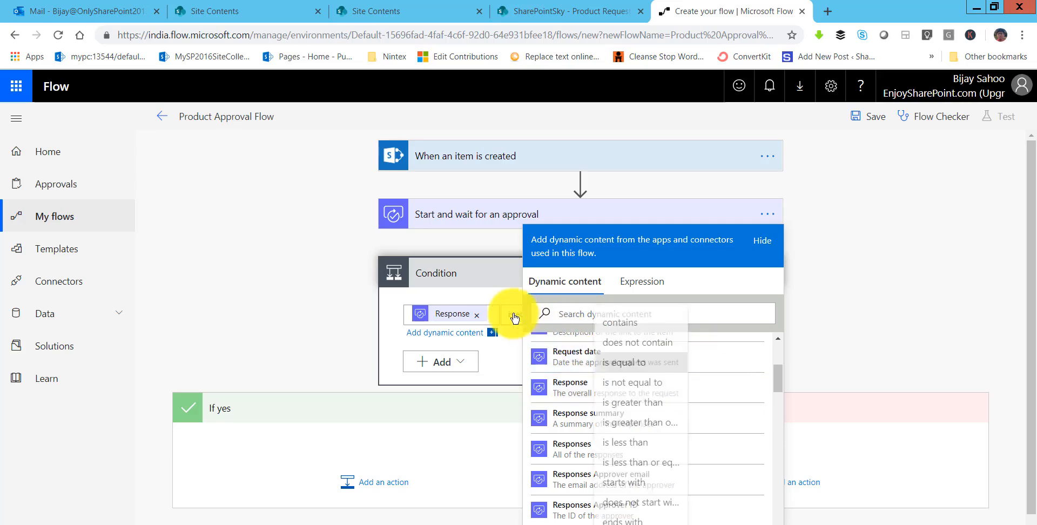
{"action": "left_click", "coordinate": [636, 363]}
{"action": "left_click", "coordinate": [762, 241]}
{"action": "left_click", "coordinate": [662, 317]}
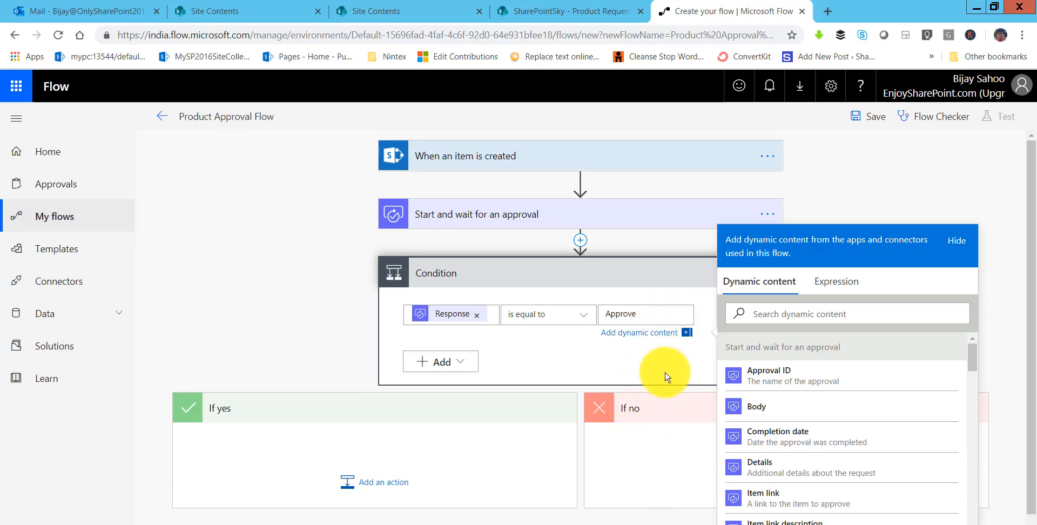
{"action": "left_click", "coordinate": [963, 256]}
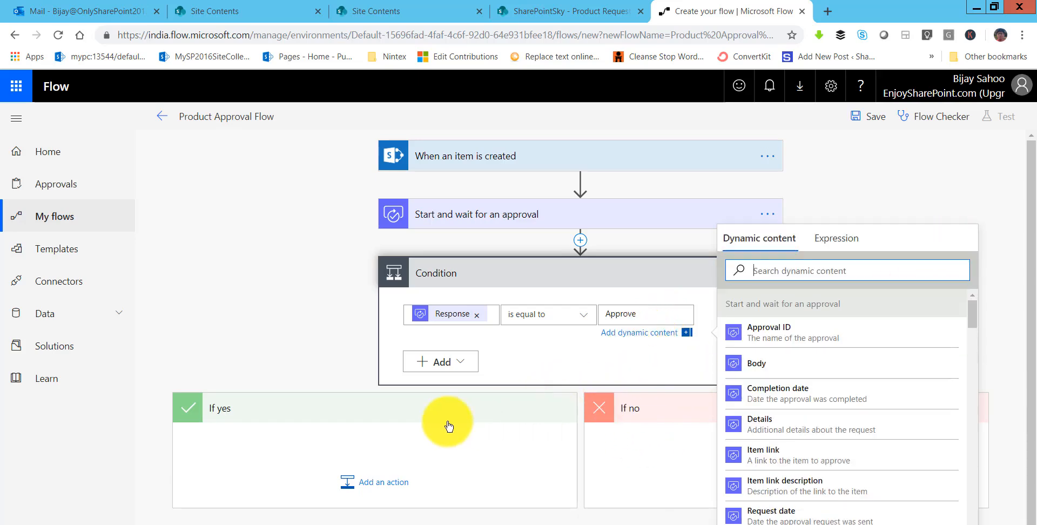
{"action": "left_click", "coordinate": [648, 473]}
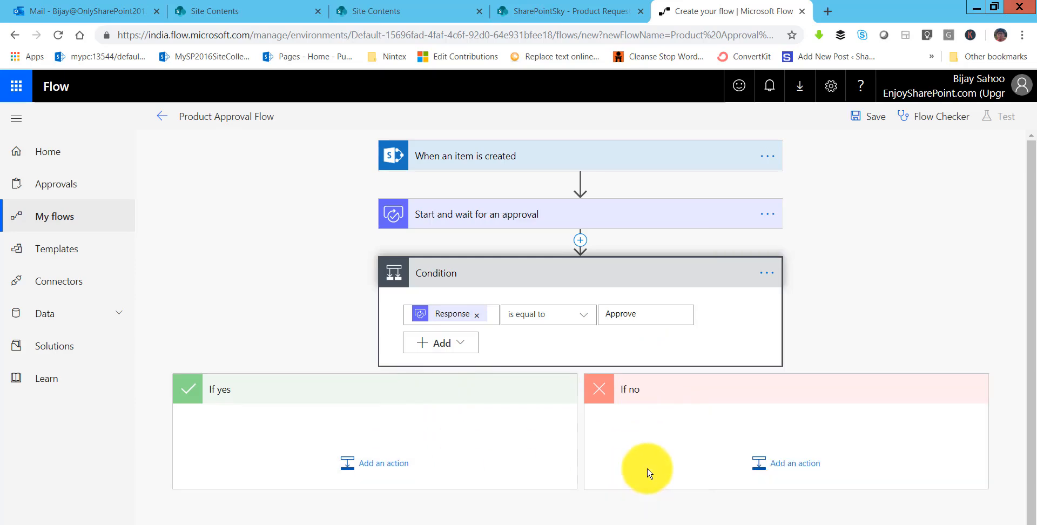
- Search the actions for "upda" and add the SharePoint action "Update item" to the condition's If no branch
{"action": "left_click", "coordinate": [792, 472]}
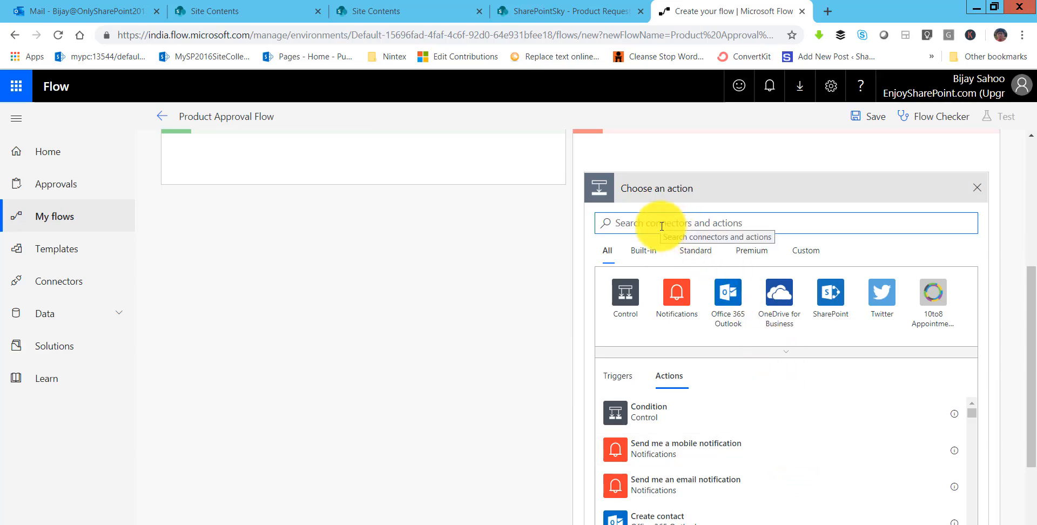
{"action": "type", "text": "upda"}
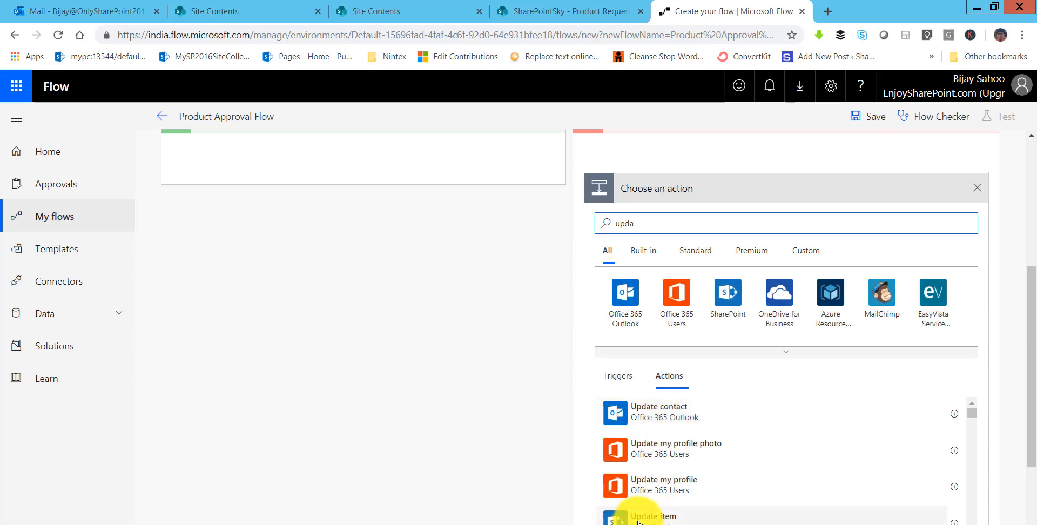
{"action": "scroll", "coordinate": [640, 522], "scroll_direction": "down", "scroll_amount": 2}
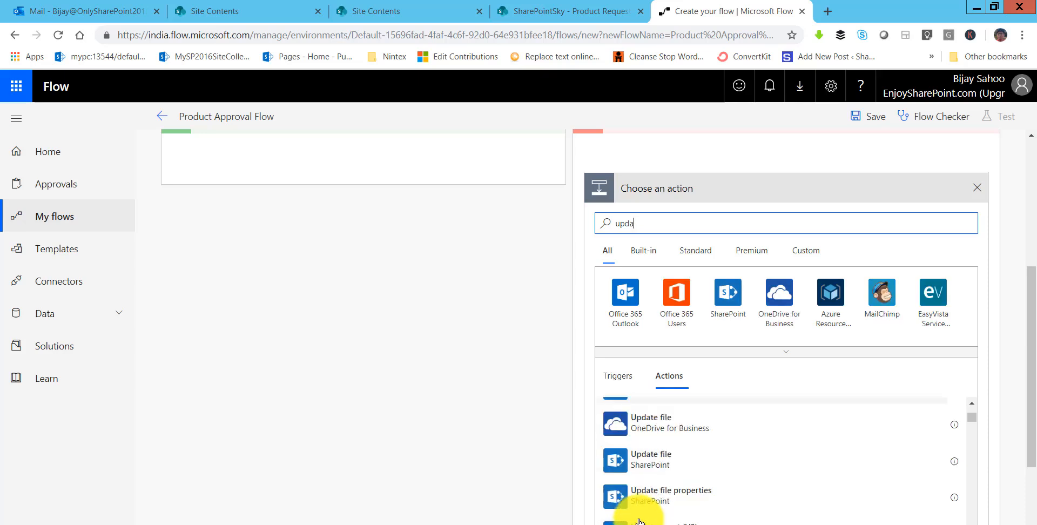
{"action": "scroll", "coordinate": [639, 519], "scroll_direction": "up", "scroll_amount": 1}
{"action": "left_click", "coordinate": [674, 465]}
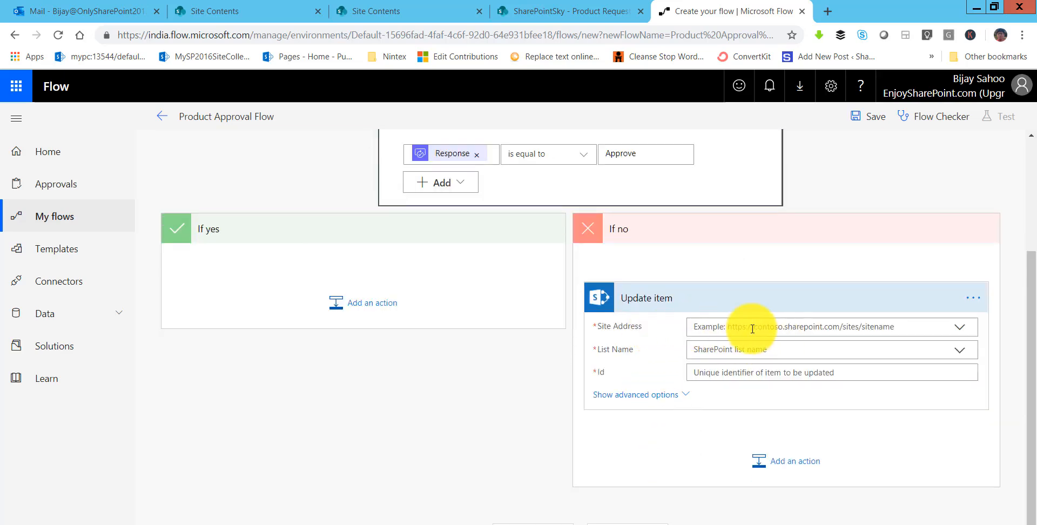
- Point the If no branch's Update item action to the SharePointSky site and its Product Request list
{"action": "left_click", "coordinate": [756, 325]}
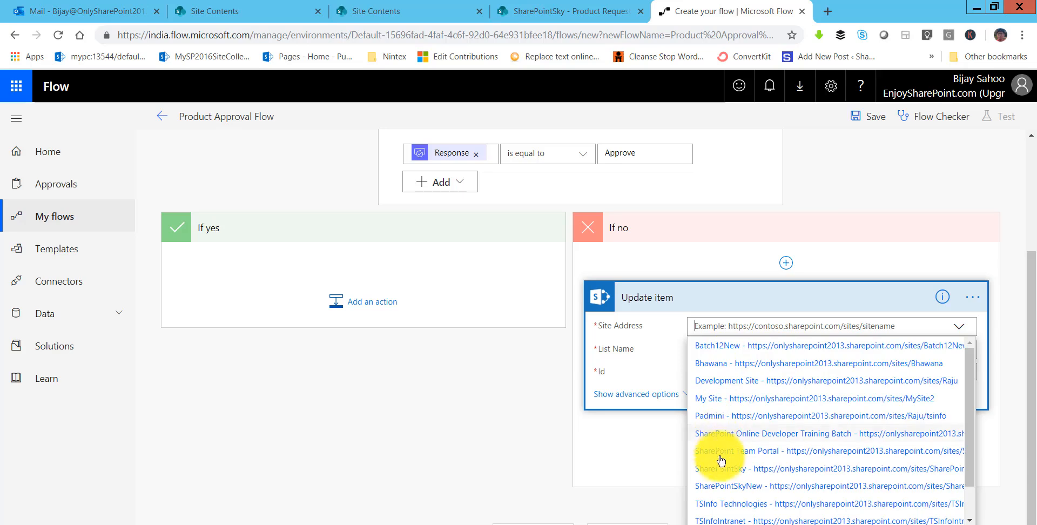
{"action": "left_click", "coordinate": [721, 474]}
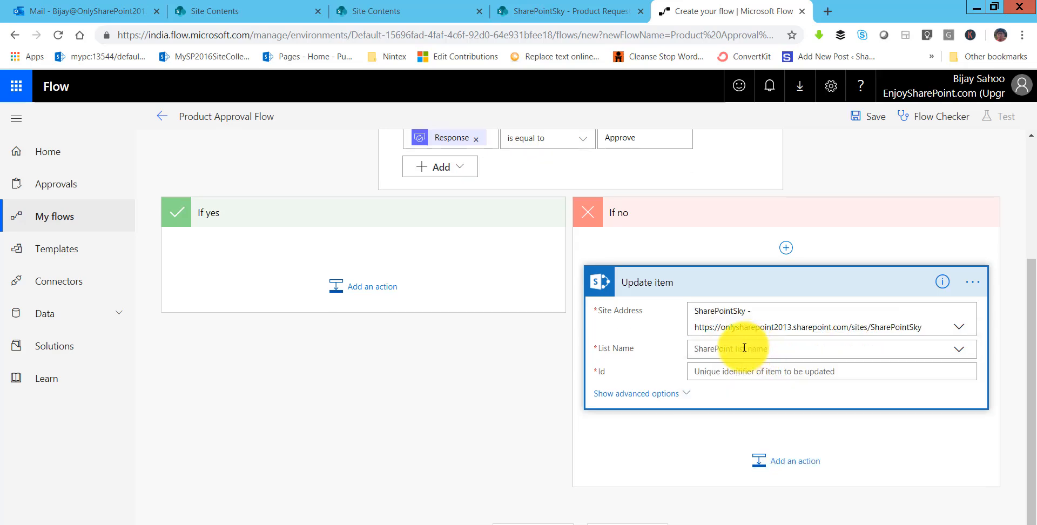
{"action": "left_click", "coordinate": [744, 347]}
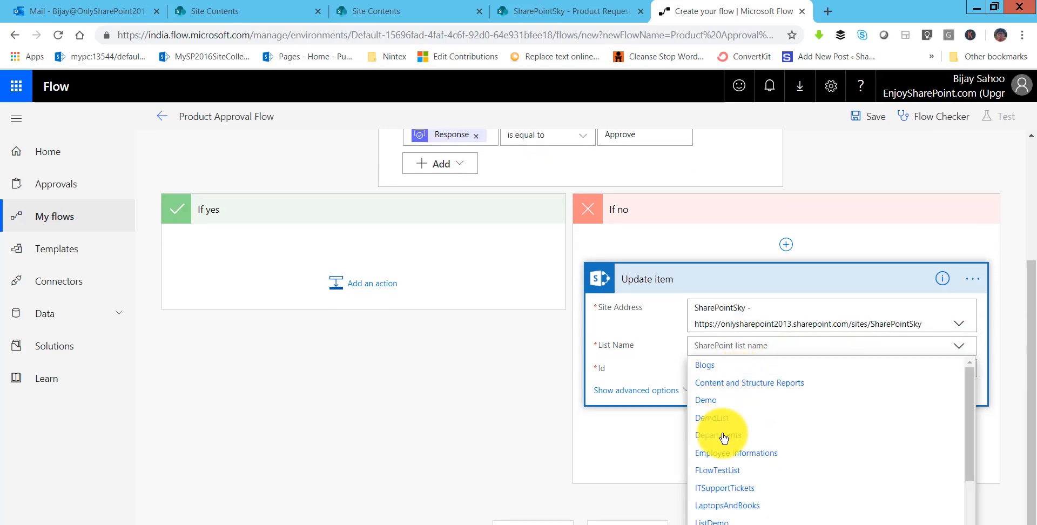
{"action": "scroll", "coordinate": [724, 481], "scroll_direction": "down", "scroll_amount": 2}
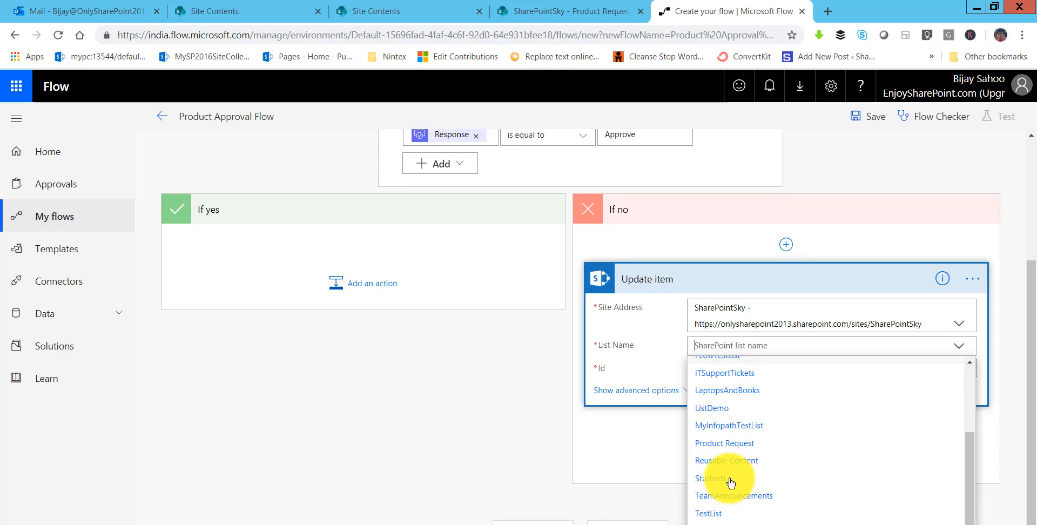
{"action": "left_click", "coordinate": [726, 444]}
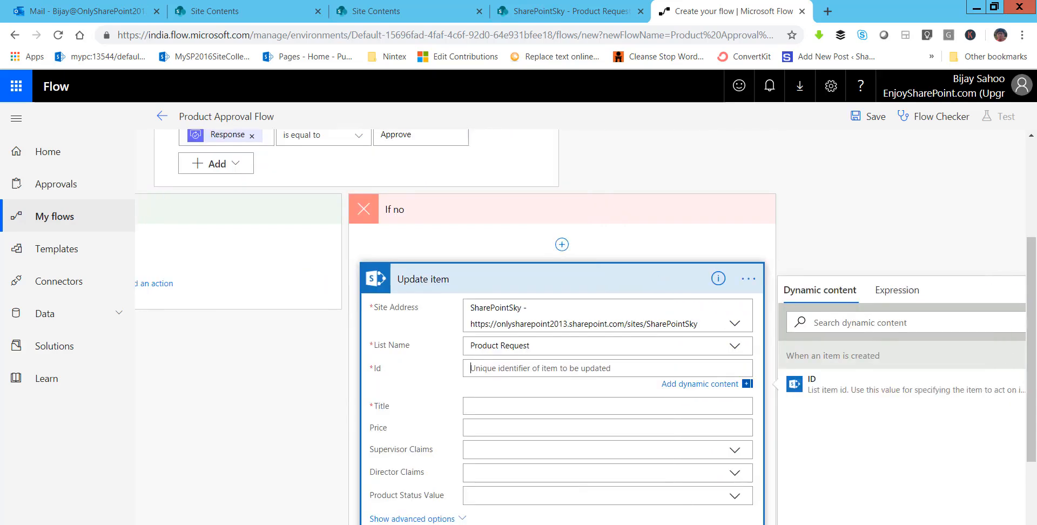
- Set the Update item's Id to the ID dynamic value, search dynamic content for "tit", and insert the created item's Title value into Title
{"action": "left_click", "coordinate": [786, 385]}
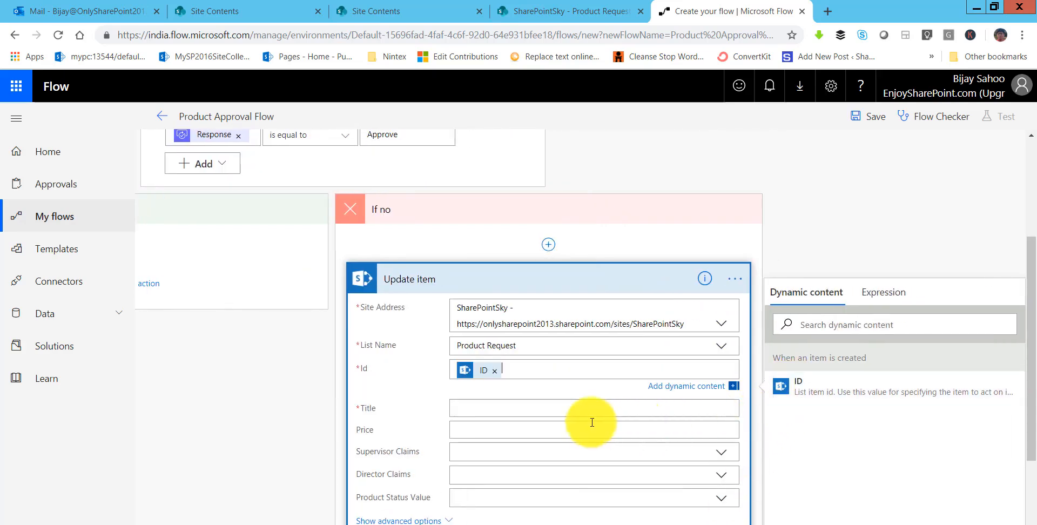
{"action": "left_click", "coordinate": [537, 408]}
{"action": "scroll", "coordinate": [820, 438], "scroll_direction": "down", "scroll_amount": 1}
{"action": "scroll", "coordinate": [819, 437], "scroll_direction": "down", "scroll_amount": 5}
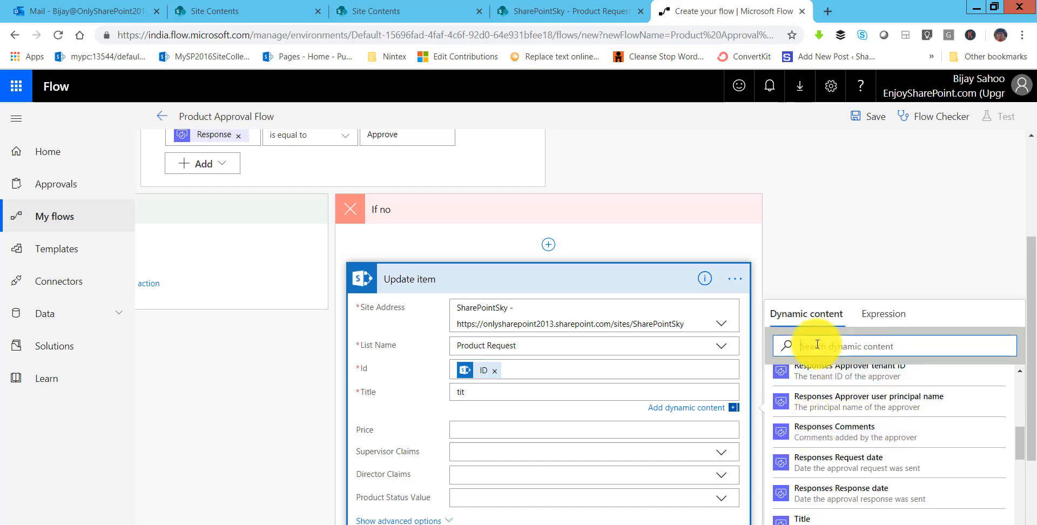
{"action": "type", "text": "tit"}
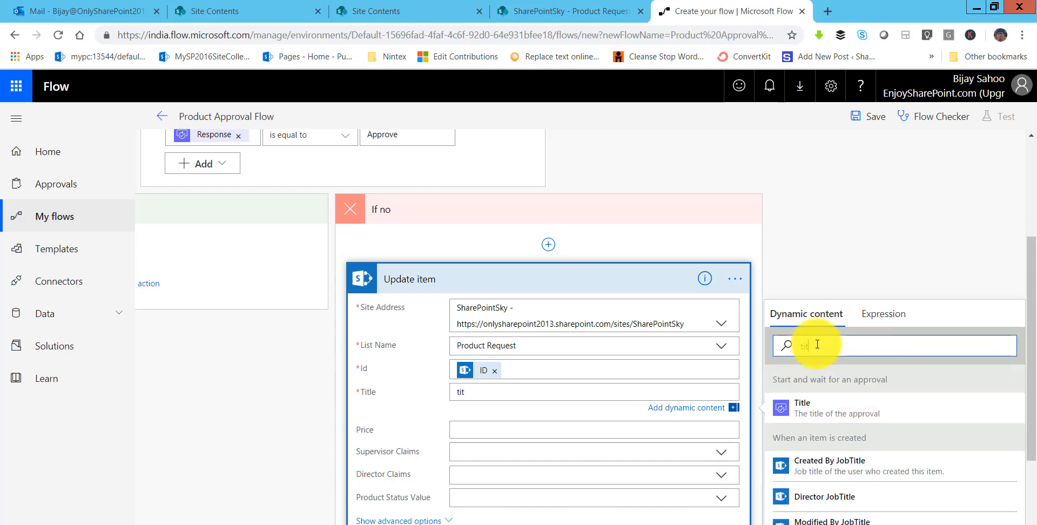
{"action": "scroll", "coordinate": [824, 465], "scroll_direction": "down", "scroll_amount": 3}
{"action": "left_click", "coordinate": [824, 465]}
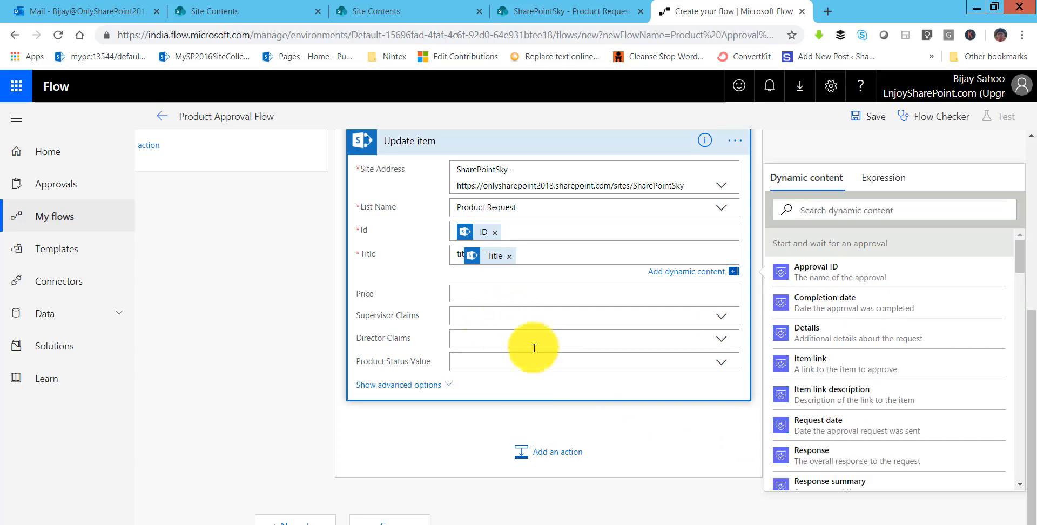
- Set the Update item action's Product Status Value to Rejected and collapse the action
{"action": "left_click", "coordinate": [497, 359]}
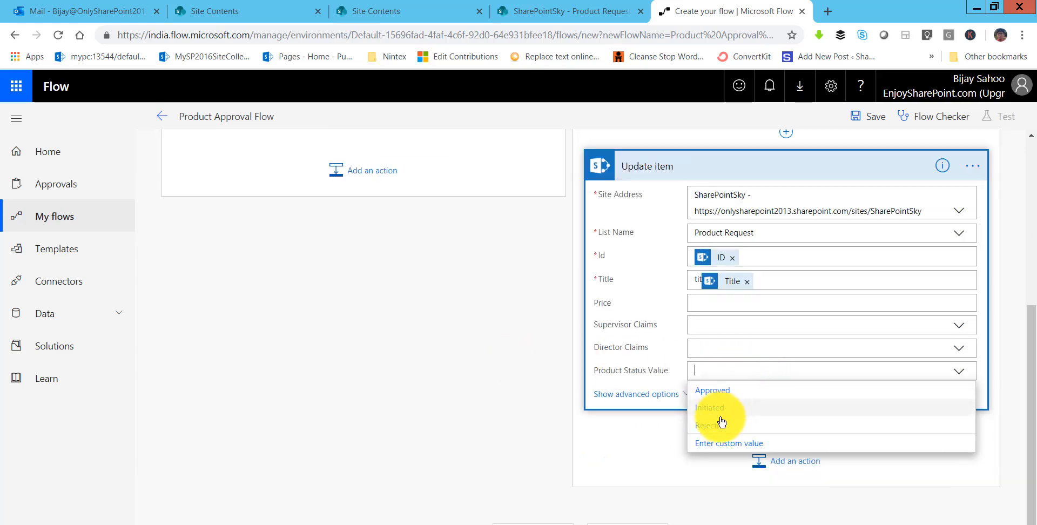
{"action": "left_click", "coordinate": [729, 423]}
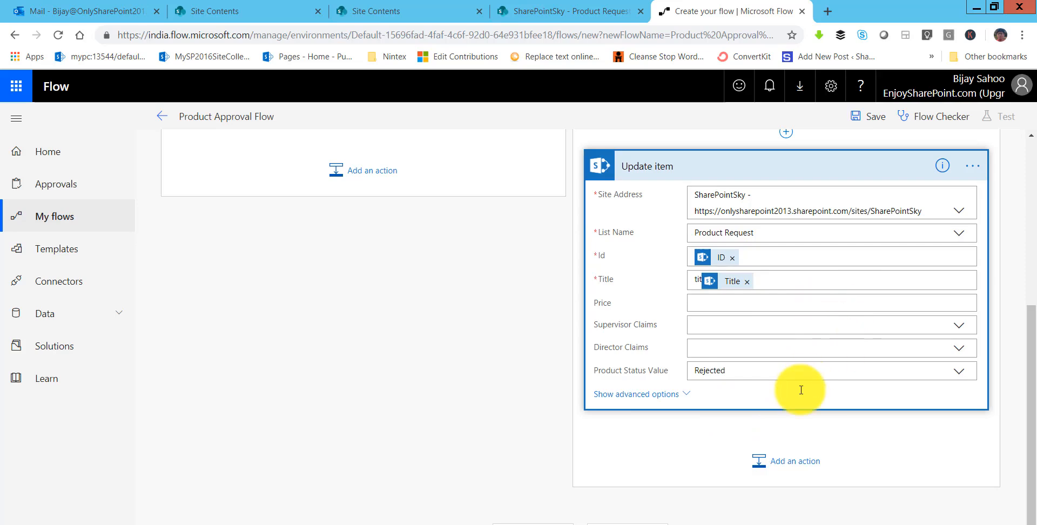
{"action": "scroll", "coordinate": [796, 389], "scroll_direction": "up", "scroll_amount": 4}
{"action": "left_click", "coordinate": [775, 361]}
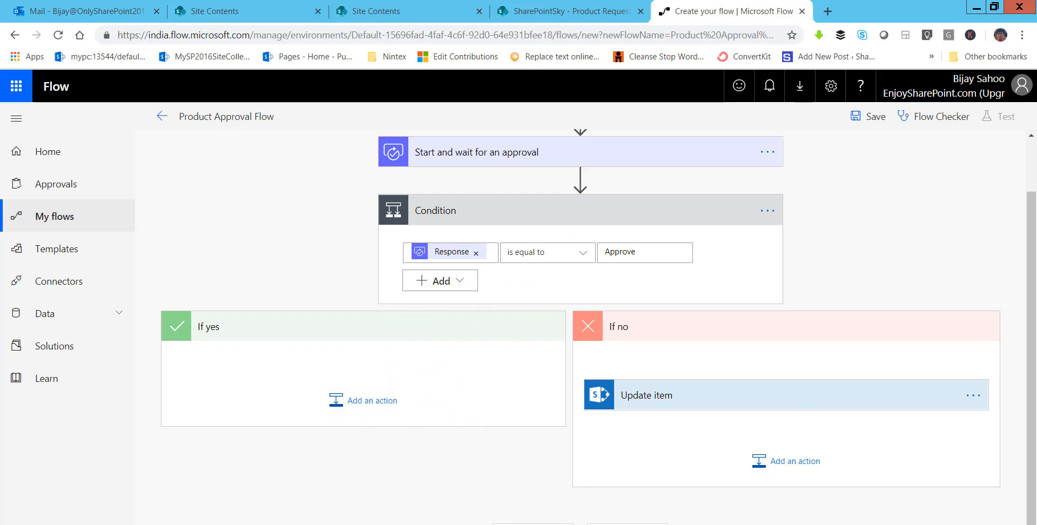
- Consult the approval diagram in the PowerPoint slide show, return to the browser, and add a Condition control to the If yes branch
{"action": "key", "text": "alt+Tab"}
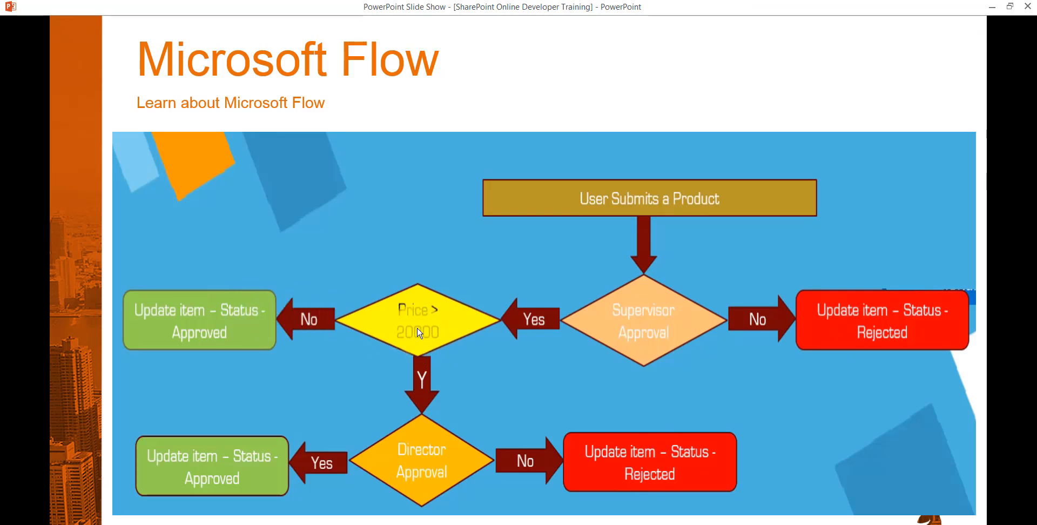
{"action": "left_click", "coordinate": [997, 10]}
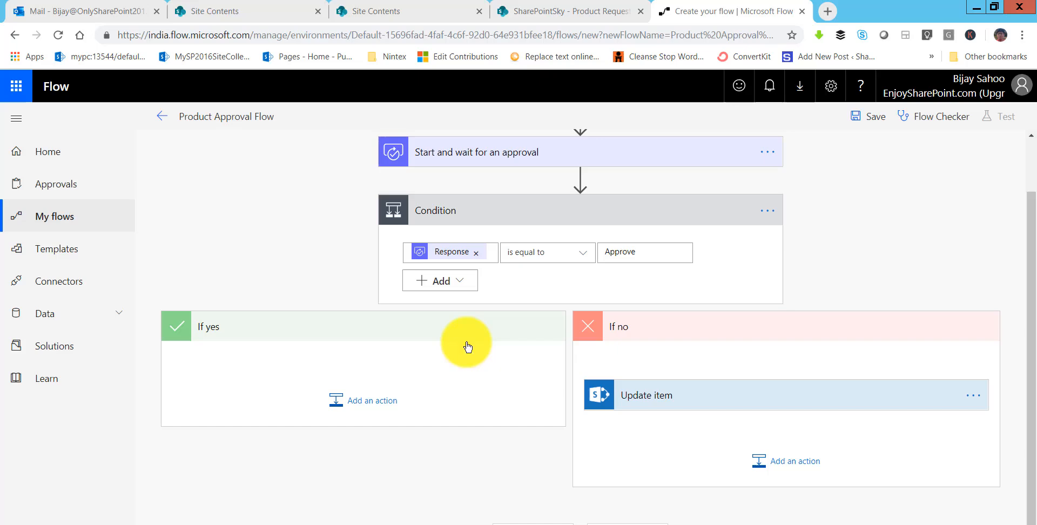
{"action": "left_click", "coordinate": [402, 400]}
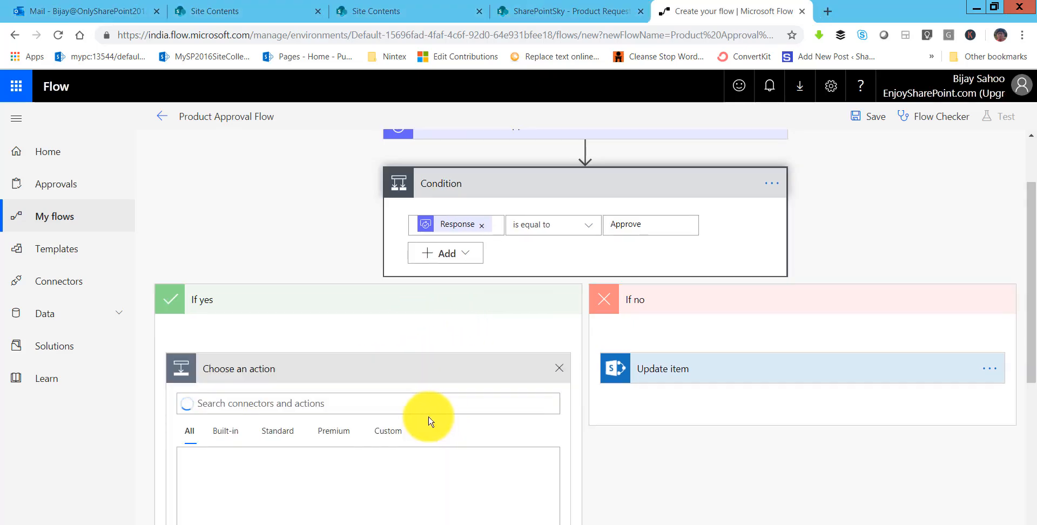
{"action": "scroll", "coordinate": [264, 444], "scroll_direction": "down", "scroll_amount": 2}
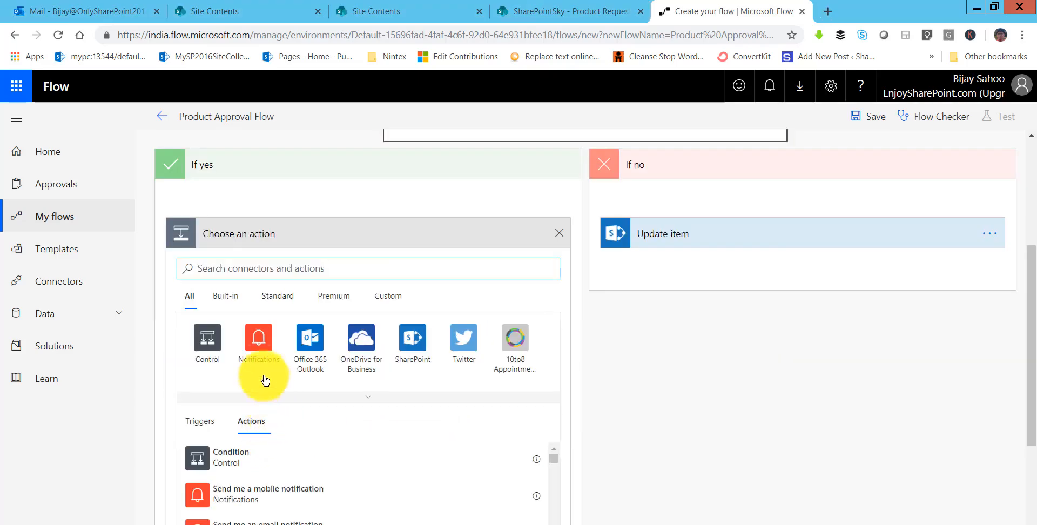
{"action": "left_click", "coordinate": [211, 348]}
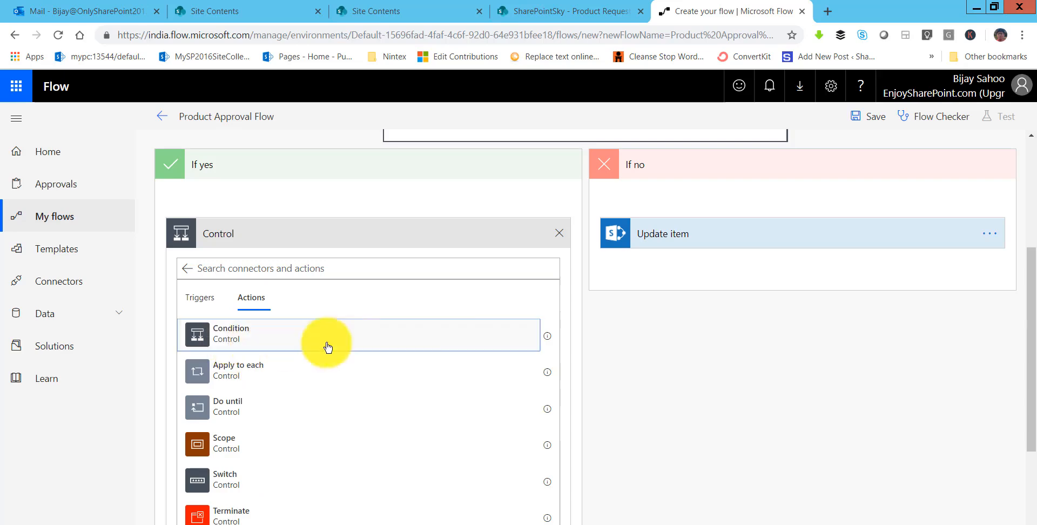
{"action": "left_click", "coordinate": [467, 348]}
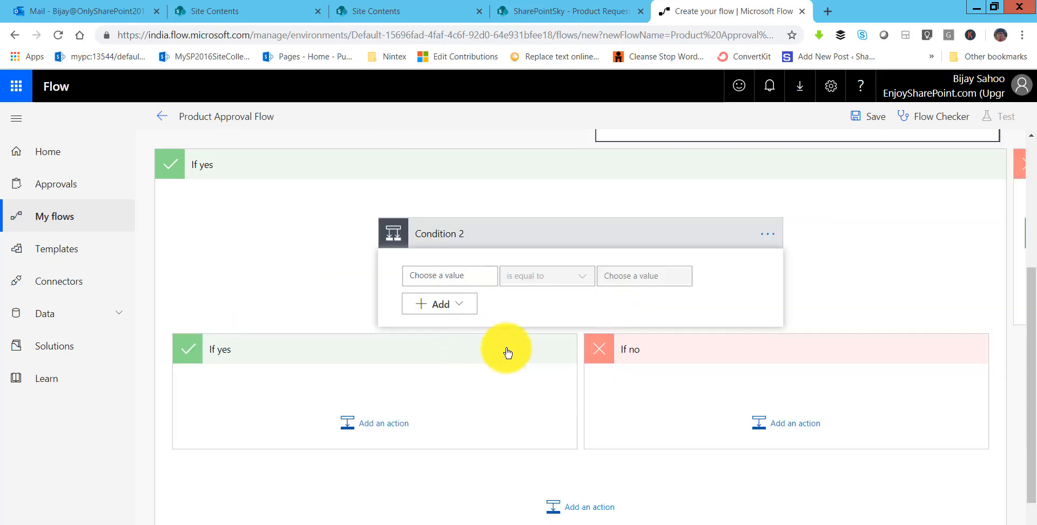
- Define Condition 2 so that the item's Price dynamic value is greater than 2000
{"action": "left_click", "coordinate": [437, 276]}
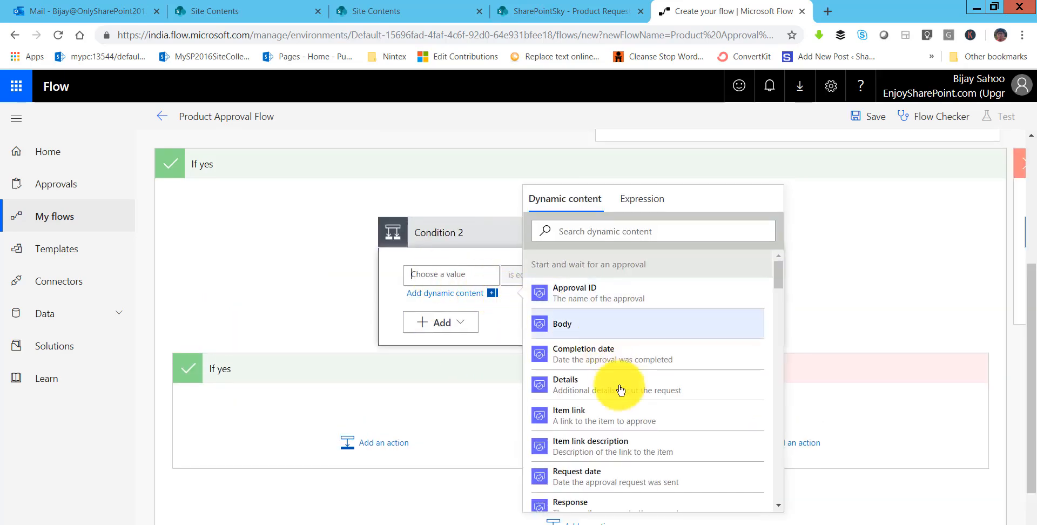
{"action": "scroll", "coordinate": [630, 423], "scroll_direction": "down", "scroll_amount": 10}
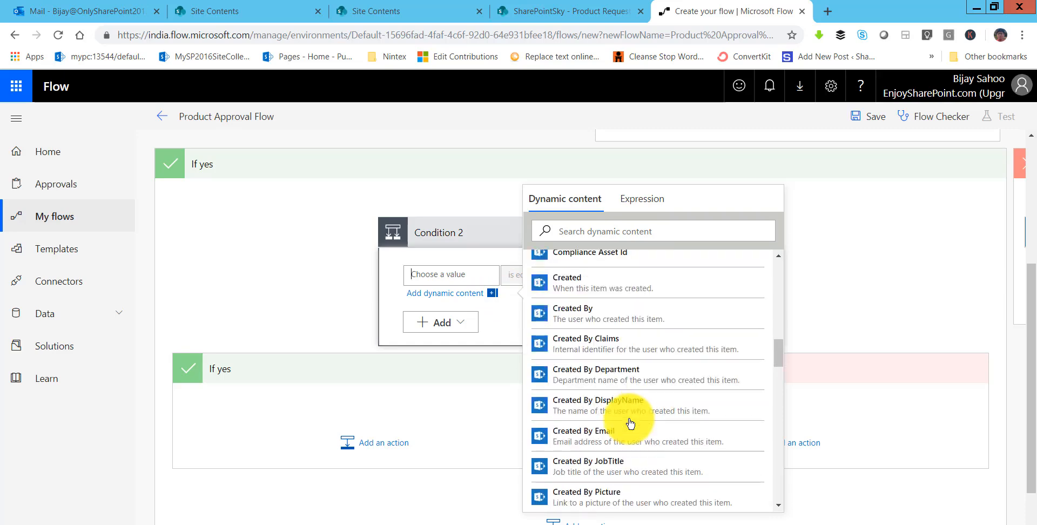
{"action": "scroll", "coordinate": [630, 423], "scroll_direction": "down", "scroll_amount": 2}
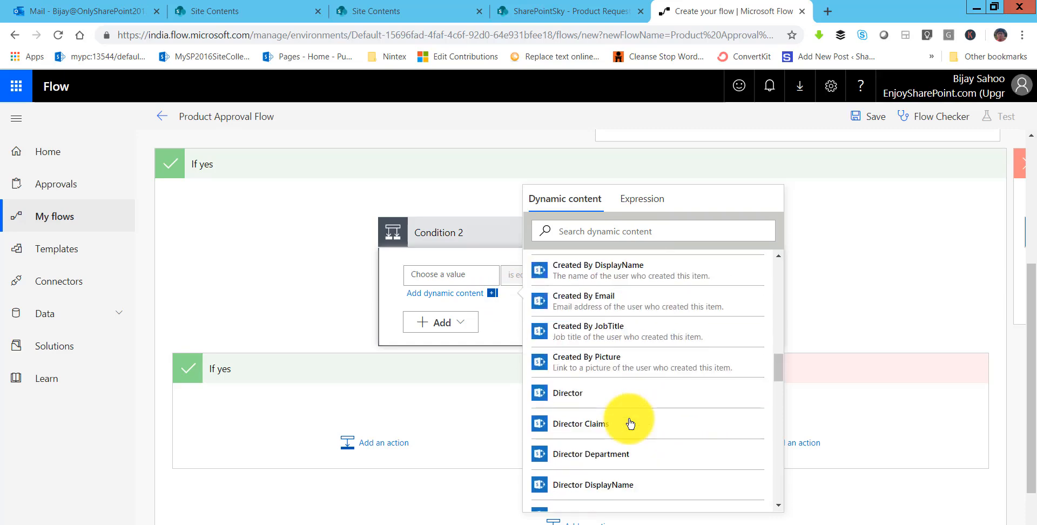
{"action": "scroll", "coordinate": [630, 423], "scroll_direction": "down", "scroll_amount": 6}
{"action": "scroll", "coordinate": [630, 423], "scroll_direction": "down", "scroll_amount": 3}
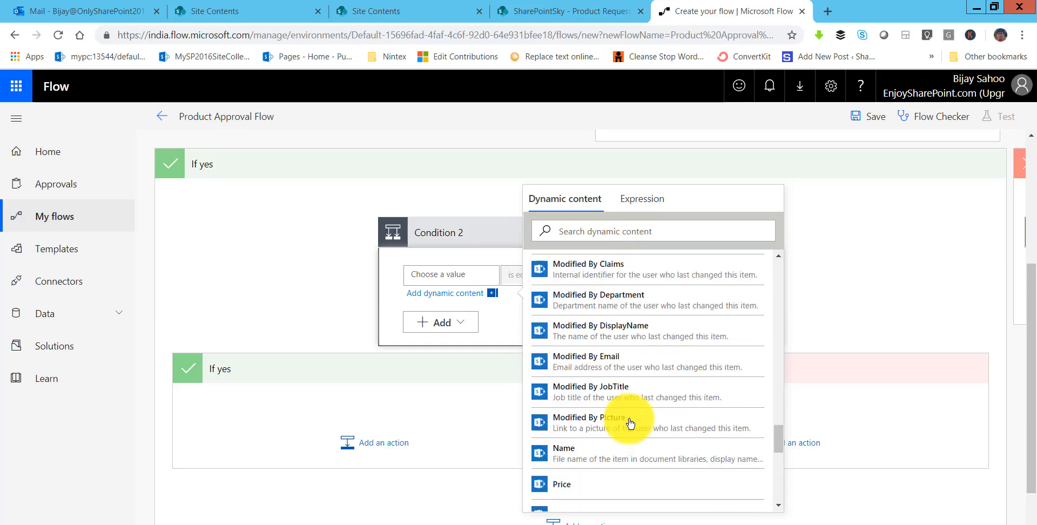
{"action": "scroll", "coordinate": [631, 423], "scroll_direction": "down", "scroll_amount": 1}
{"action": "left_click", "coordinate": [582, 420]}
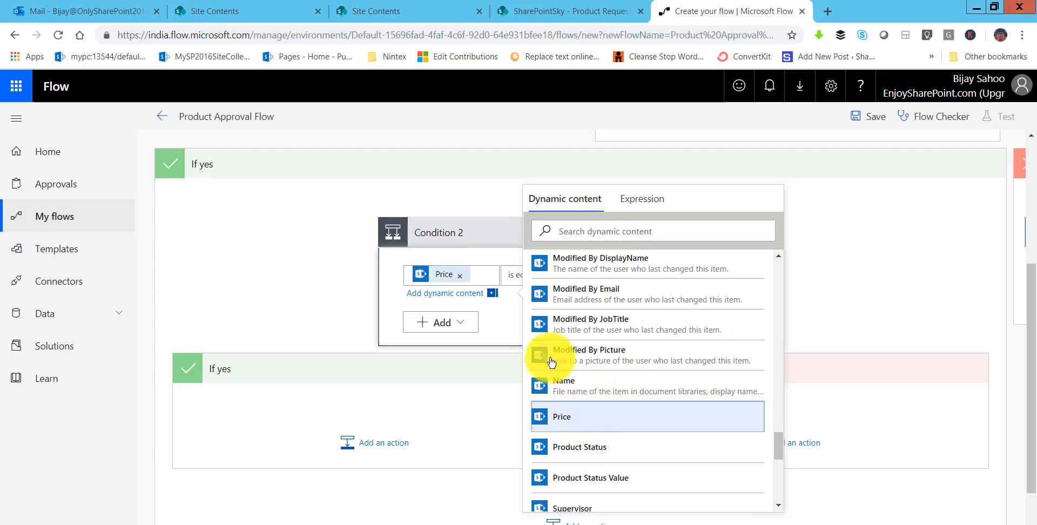
{"action": "left_click", "coordinate": [513, 277]}
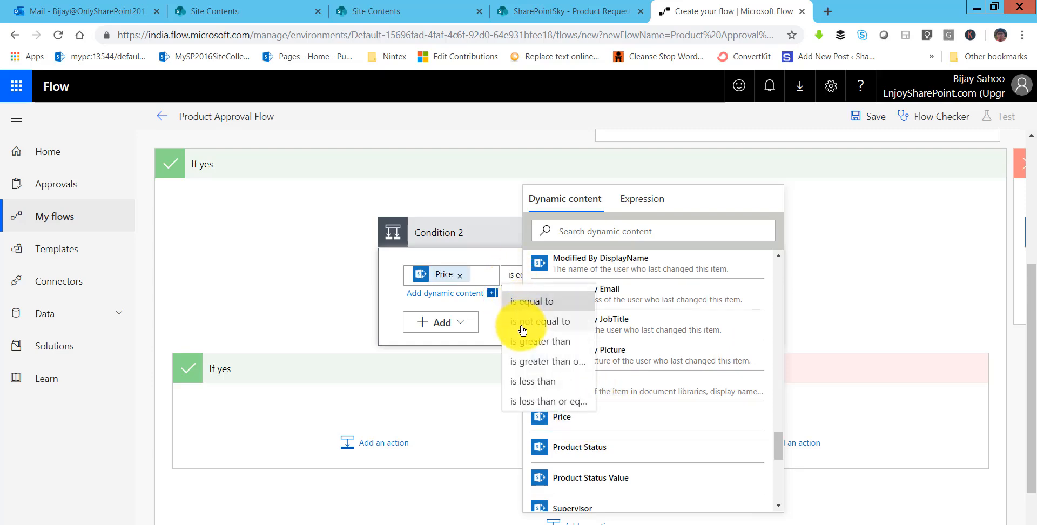
{"action": "left_click", "coordinate": [526, 341]}
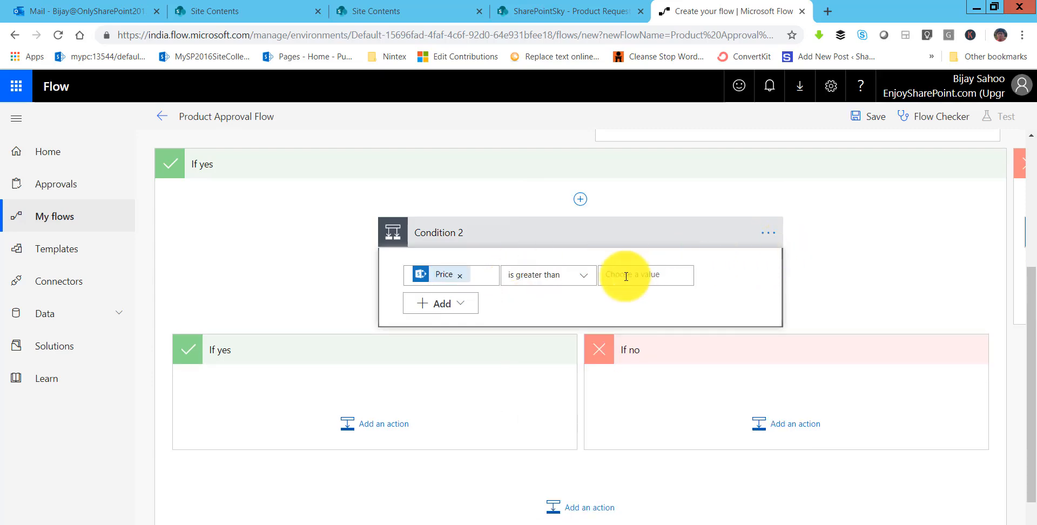
{"action": "left_click", "coordinate": [626, 277]}
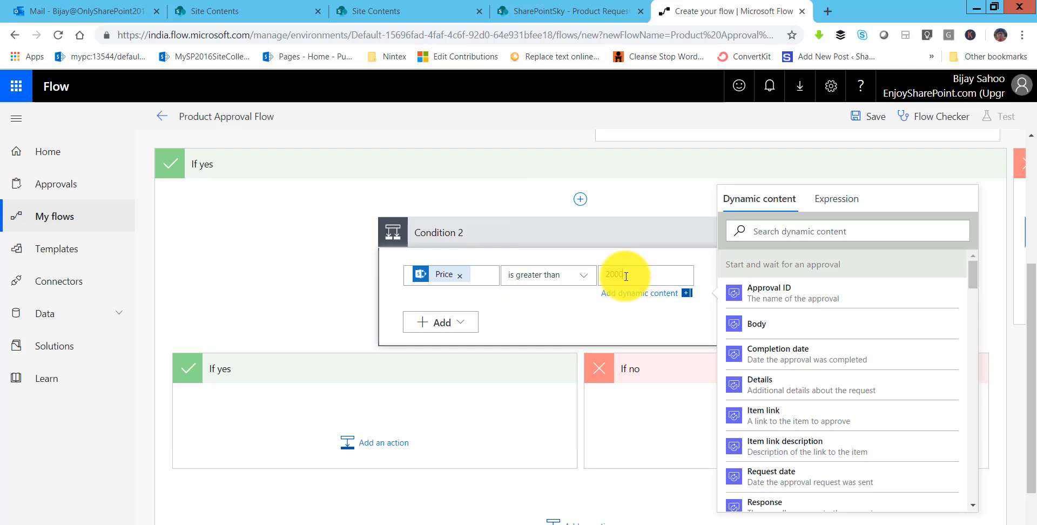
{"action": "type", "text": "2000"}
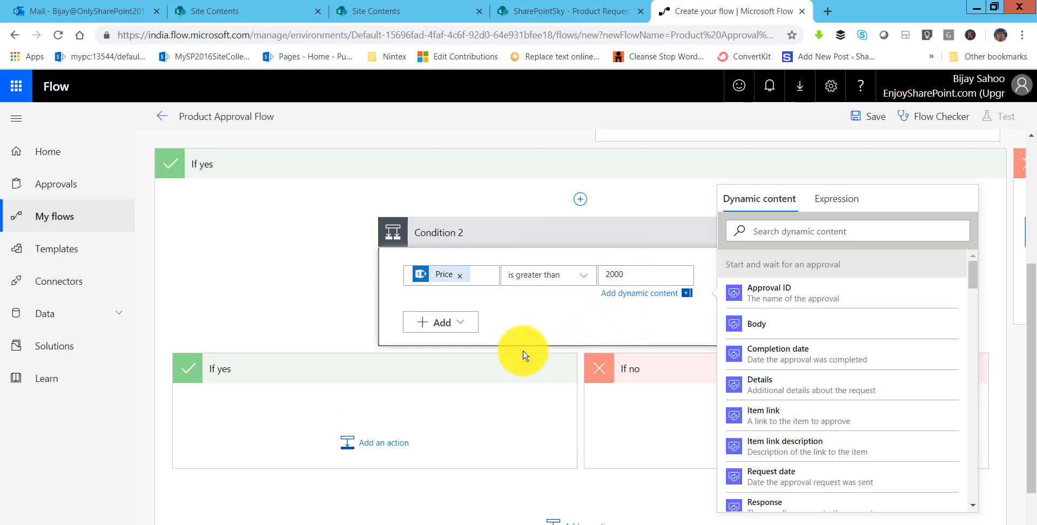
{"action": "left_click", "coordinate": [327, 286]}
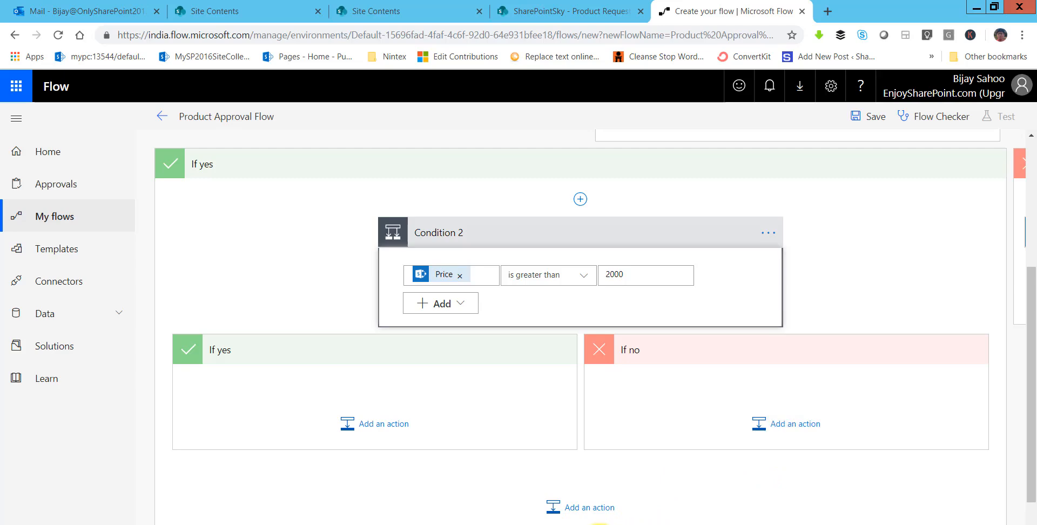
- Search the actions for "updat" and add the SharePoint action "Update item" to Condition 2's If no branch
{"action": "left_click_drag", "start_coordinate": [588, 524], "coordinate": [713, 524]}
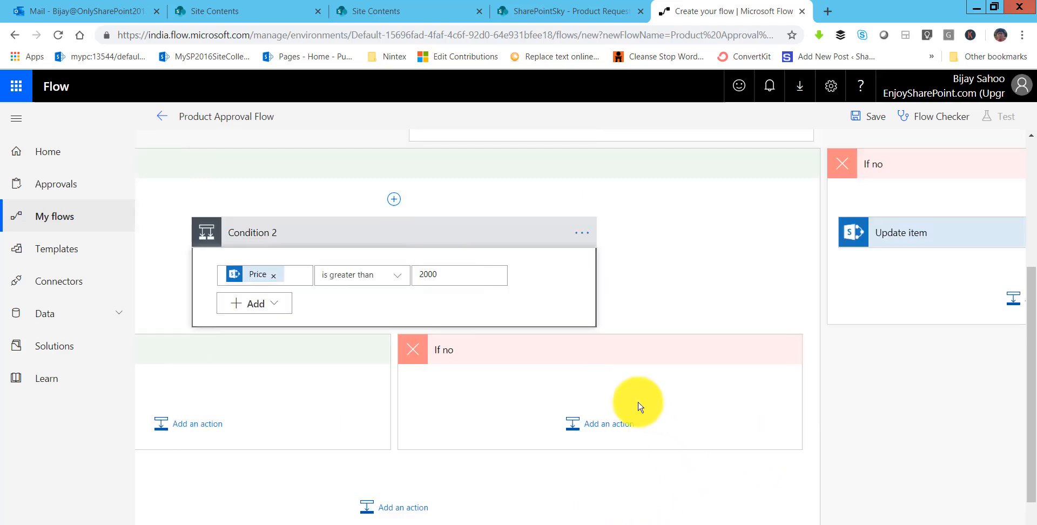
{"action": "left_click", "coordinate": [597, 421]}
{"action": "scroll", "coordinate": [495, 361], "scroll_direction": "down", "scroll_amount": 4}
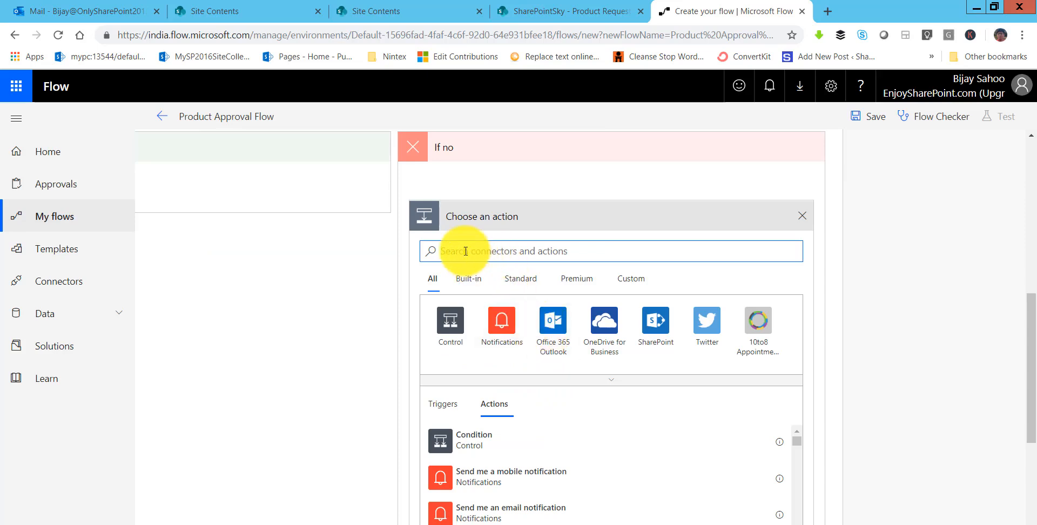
{"action": "type", "text": "updat"}
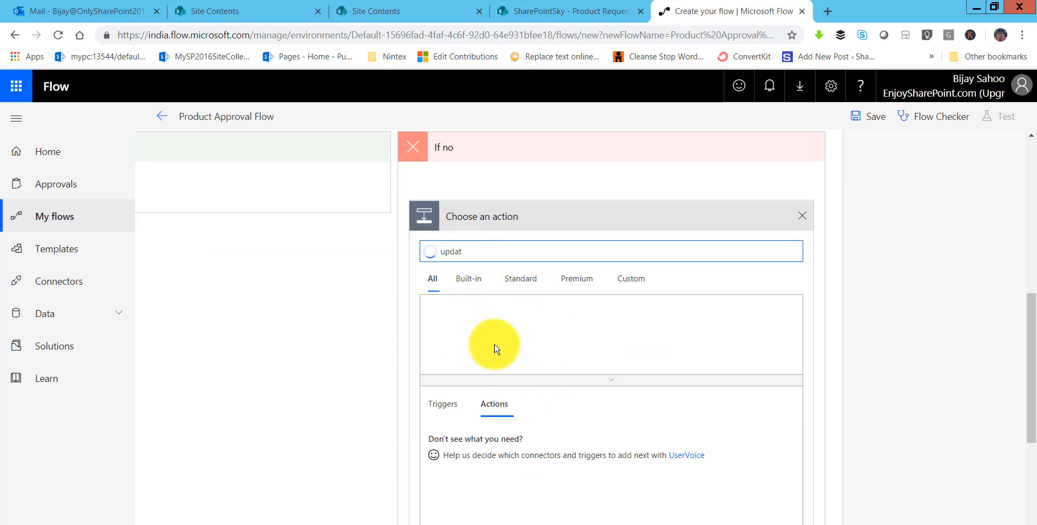
{"action": "scroll", "coordinate": [496, 459], "scroll_direction": "down", "scroll_amount": 5}
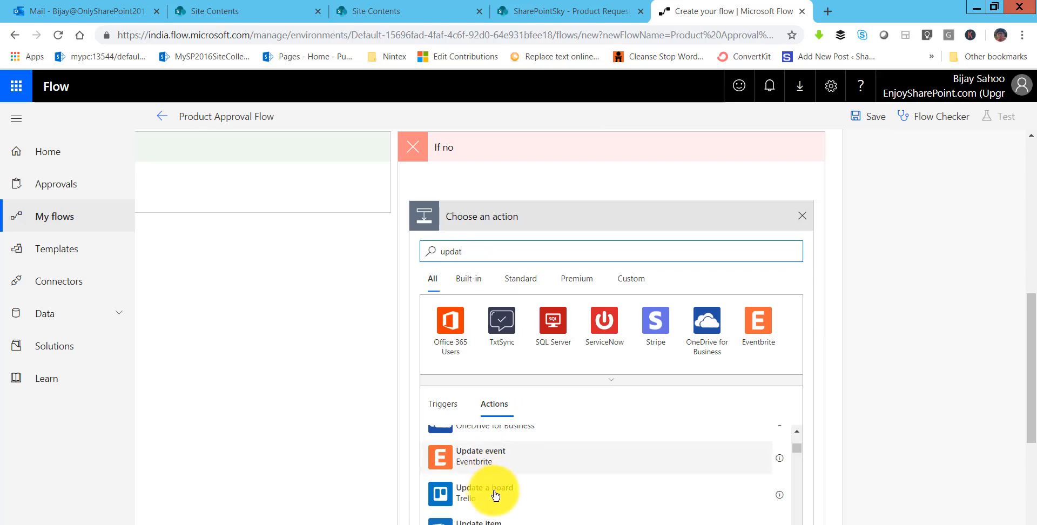
{"action": "scroll", "coordinate": [486, 456], "scroll_direction": "up", "scroll_amount": 1}
{"action": "left_click", "coordinate": [486, 461]}
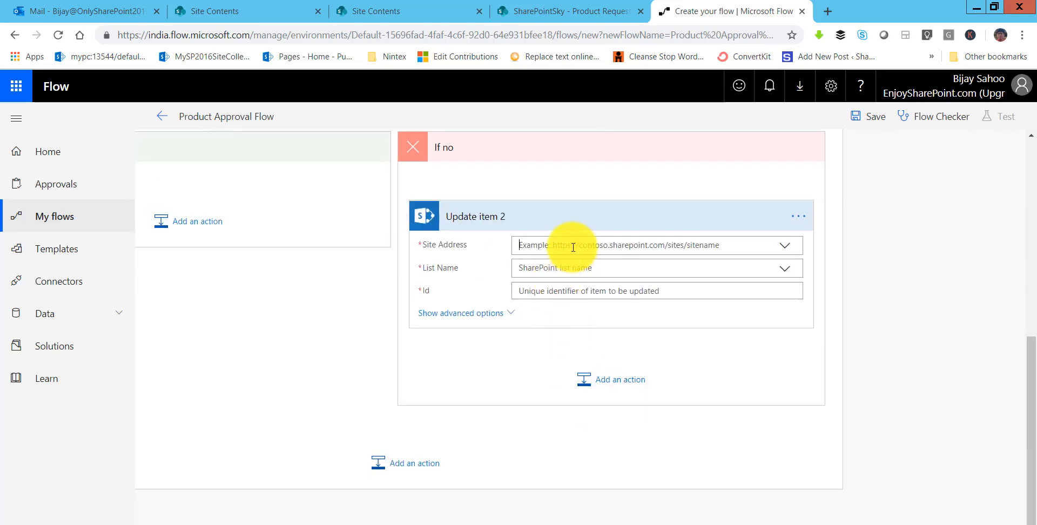
- Point the Update item 2 action to the SharePointSky site and its Product Request list
{"action": "left_click", "coordinate": [573, 246]}
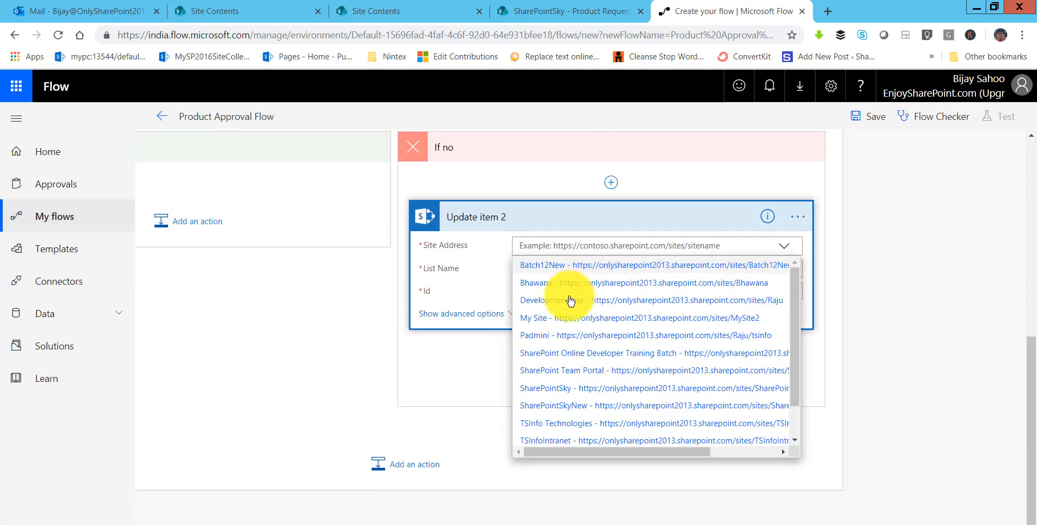
{"action": "left_click", "coordinate": [552, 389]}
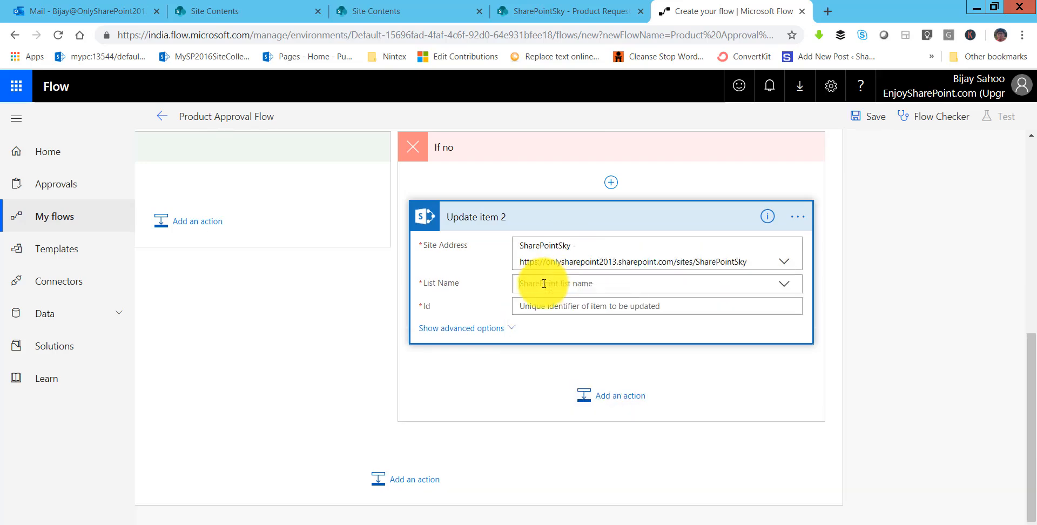
{"action": "left_click", "coordinate": [544, 283]}
{"action": "scroll", "coordinate": [548, 424], "scroll_direction": "down", "scroll_amount": 2}
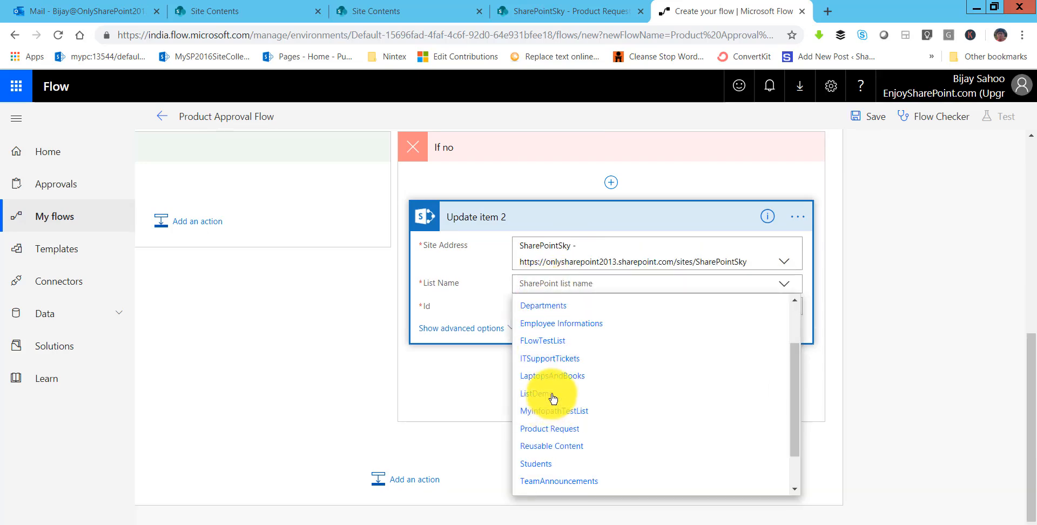
{"action": "scroll", "coordinate": [559, 425], "scroll_direction": "down", "scroll_amount": 2}
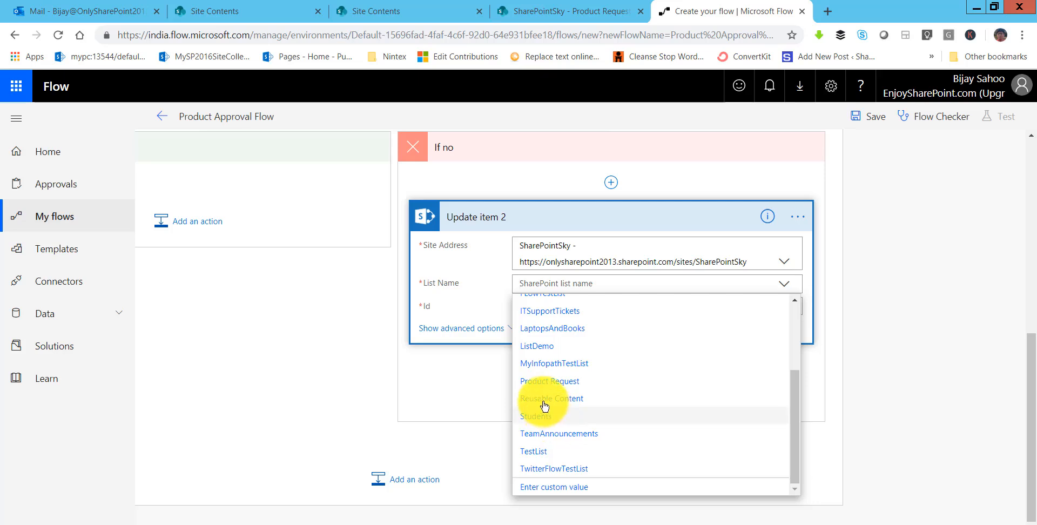
{"action": "scroll", "coordinate": [547, 385], "scroll_direction": "down", "scroll_amount": 1}
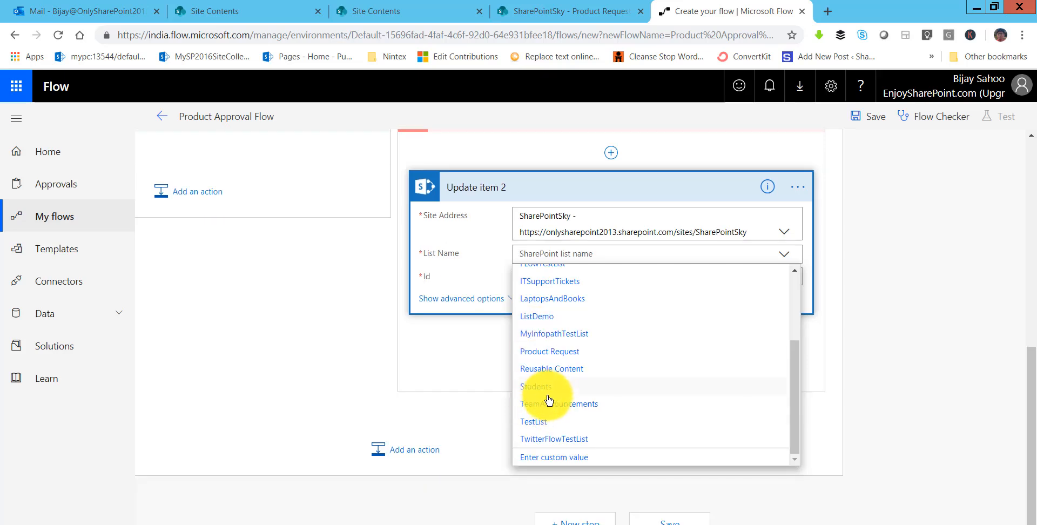
{"action": "scroll", "coordinate": [539, 385], "scroll_direction": "up", "scroll_amount": 2}
{"action": "scroll", "coordinate": [539, 384], "scroll_direction": "down", "scroll_amount": 2}
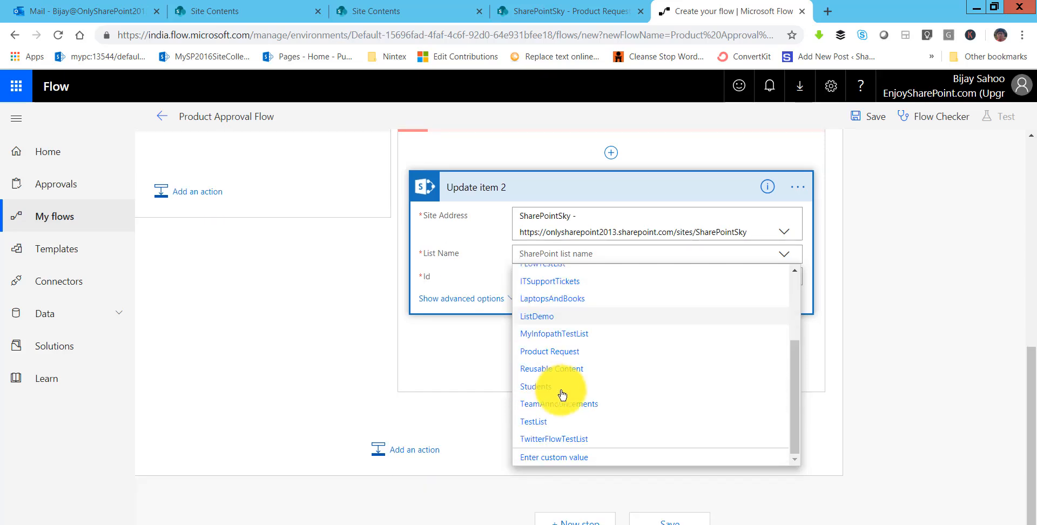
{"action": "left_click", "coordinate": [559, 352]}
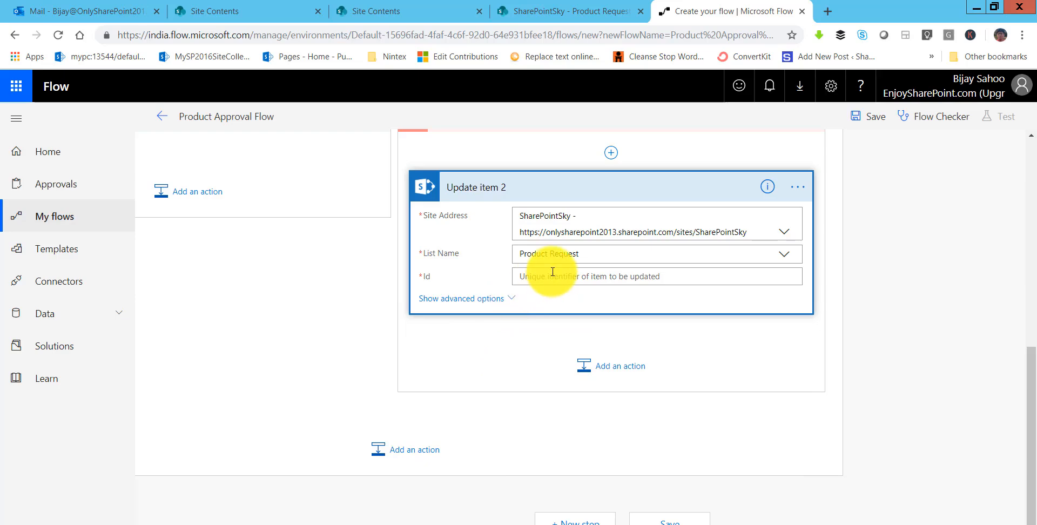
- Fill Update item 2's Id, Title and Price with the ID, Title and Price dynamic values from "When an item is created"
{"action": "left_click", "coordinate": [602, 279]}
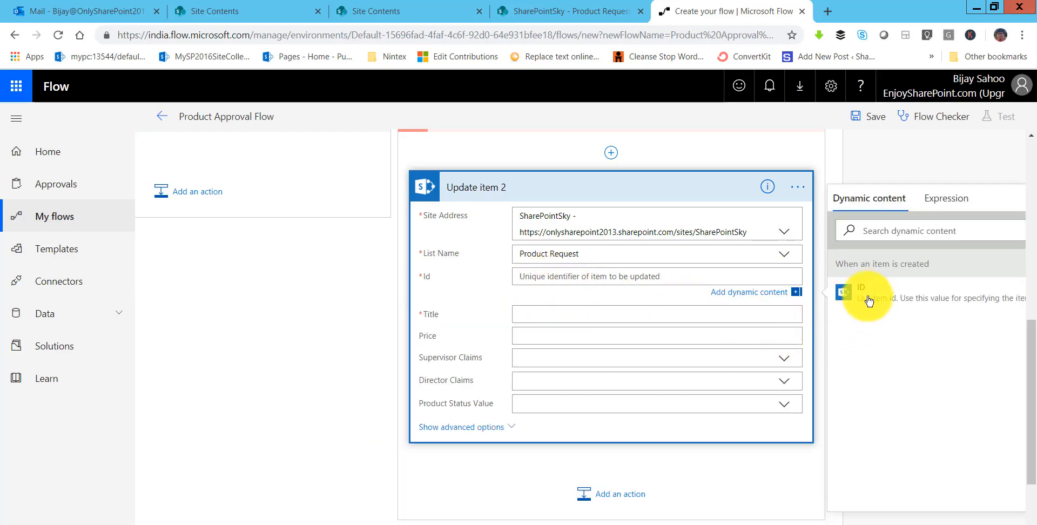
{"action": "left_click", "coordinate": [540, 318]}
{"action": "scroll", "coordinate": [875, 413], "scroll_direction": "down", "scroll_amount": 7}
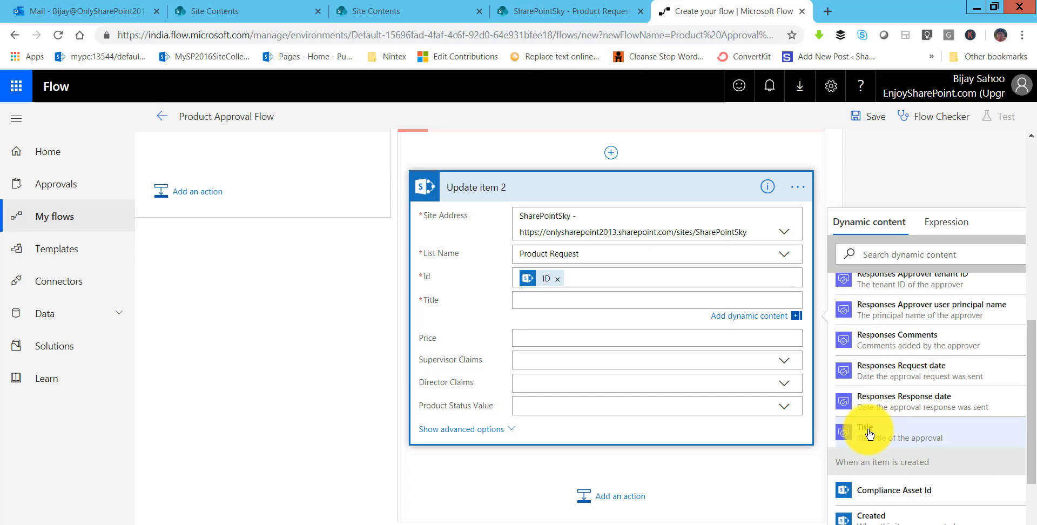
{"action": "scroll", "coordinate": [873, 430], "scroll_direction": "down", "scroll_amount": 7}
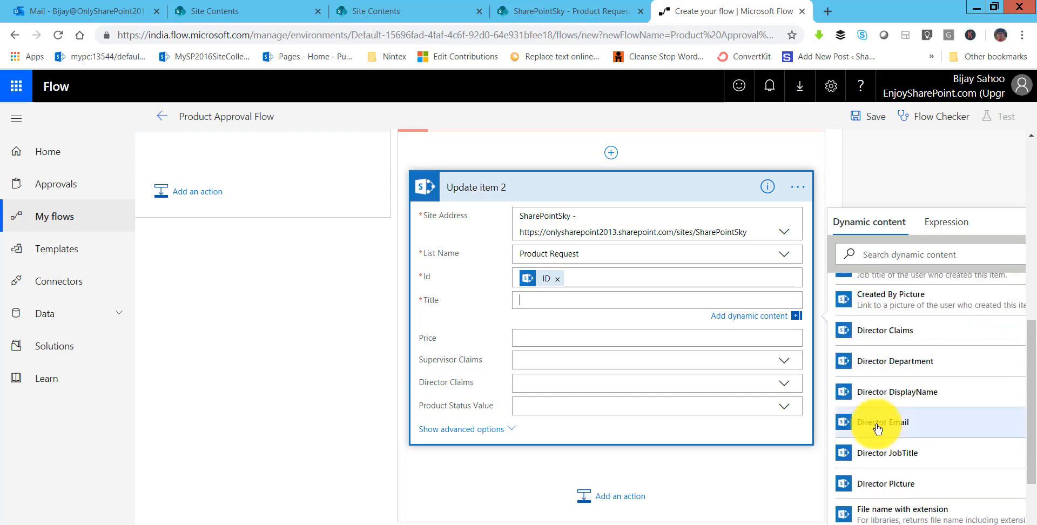
{"action": "scroll", "coordinate": [877, 427], "scroll_direction": "down", "scroll_amount": 8}
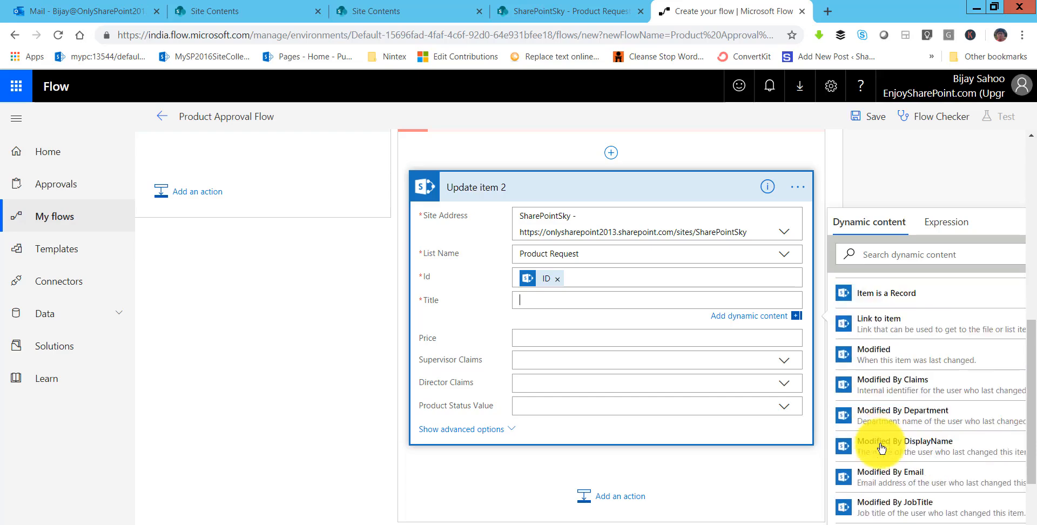
{"action": "scroll", "coordinate": [881, 444], "scroll_direction": "down", "scroll_amount": 5}
{"action": "scroll", "coordinate": [877, 438], "scroll_direction": "down", "scroll_amount": 3}
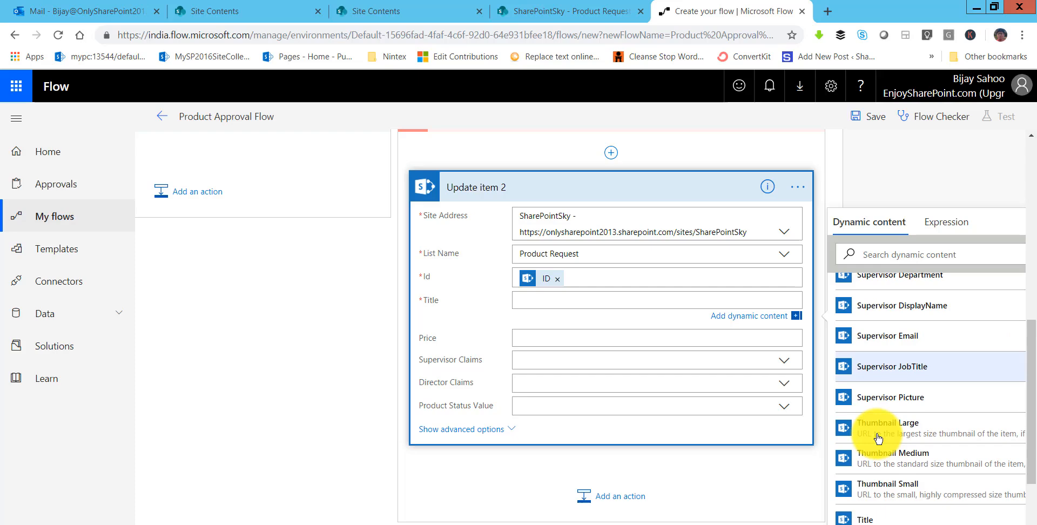
{"action": "left_click", "coordinate": [868, 510]}
{"action": "left_click", "coordinate": [533, 340]}
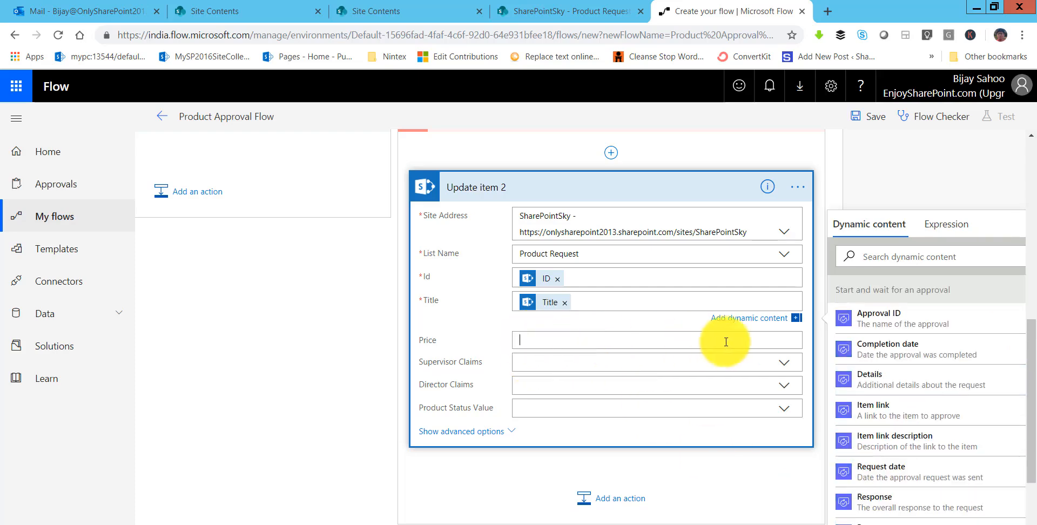
{"action": "left_click", "coordinate": [866, 371]}
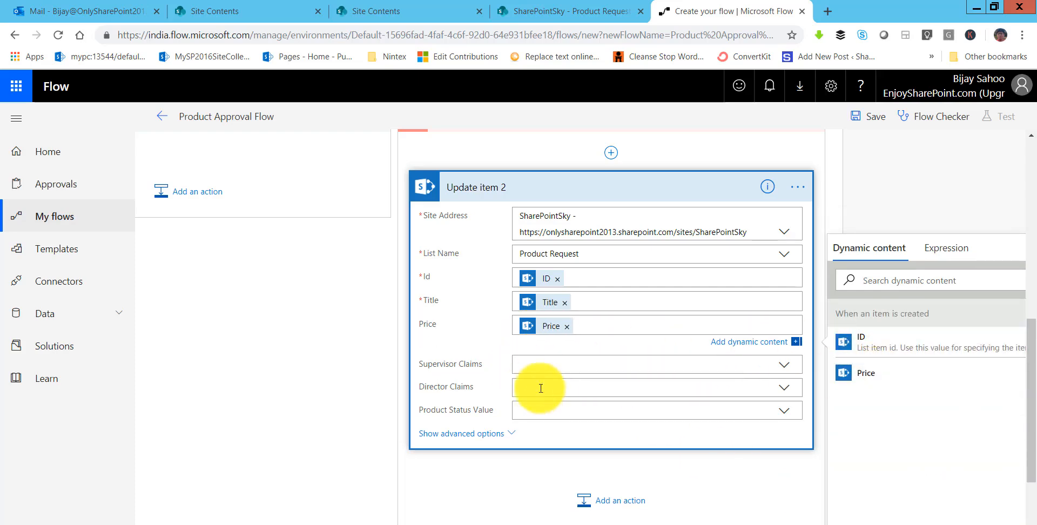
- Set Update item 2's Product Status Value to Approved and collapse the action
{"action": "left_click", "coordinate": [525, 413]}
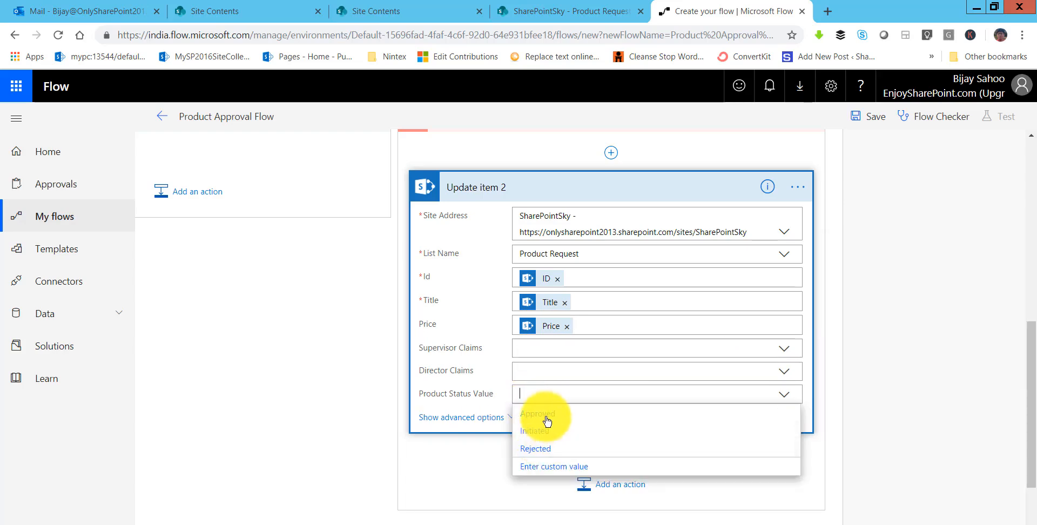
{"action": "left_click", "coordinate": [633, 416]}
{"action": "left_click", "coordinate": [638, 184]}
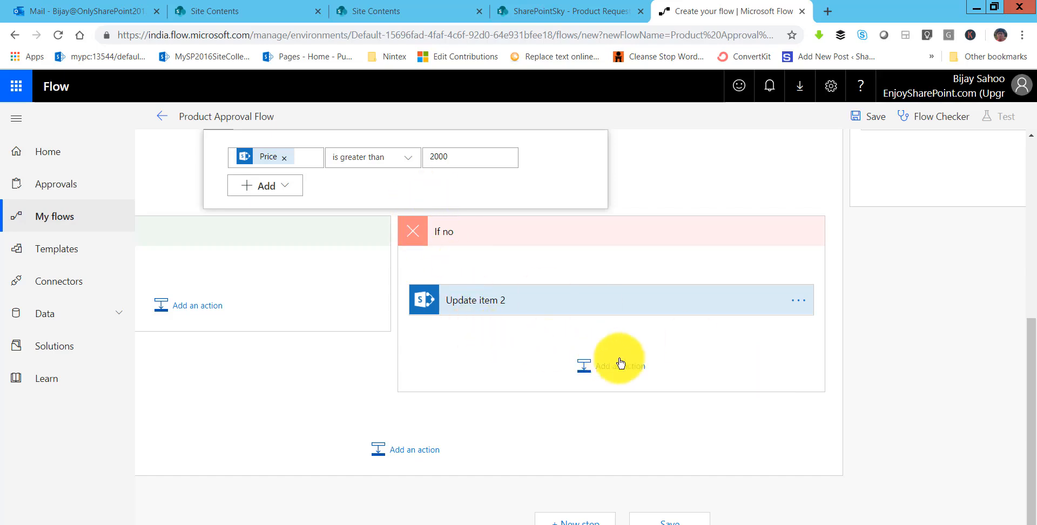
- Search the actions for "send" and add the Office 365 Outlook action "Send an email" below Update item 2
{"action": "left_click", "coordinate": [606, 370]}
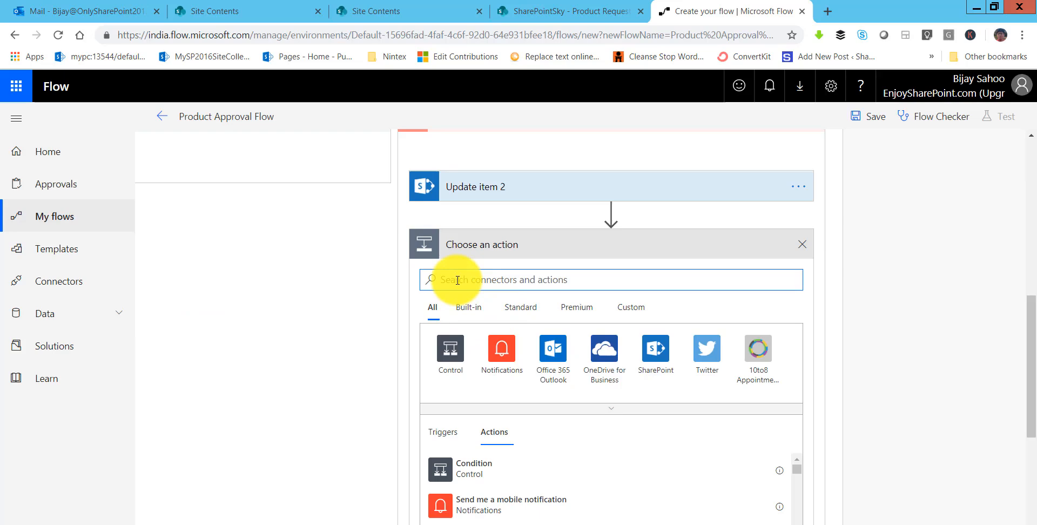
{"action": "type", "text": "send"}
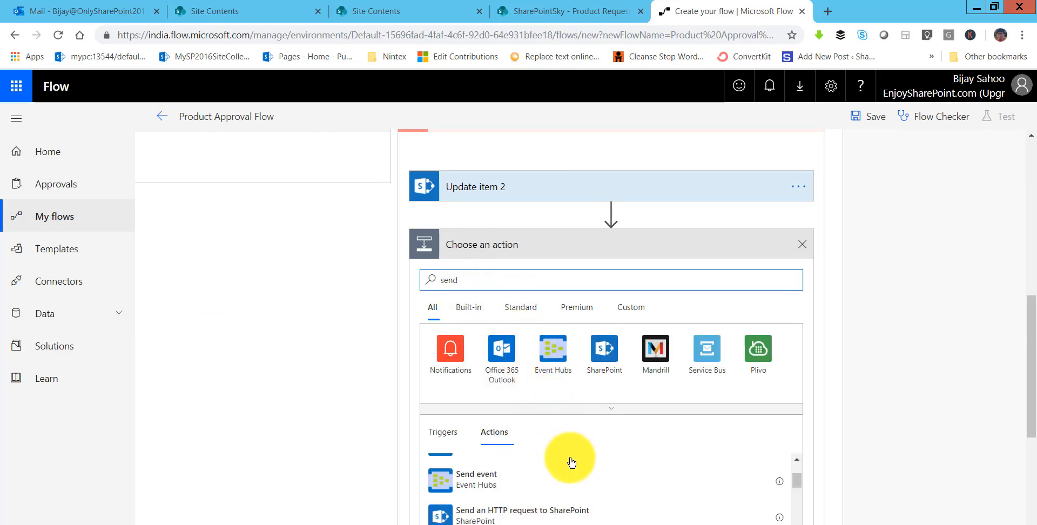
{"action": "scroll", "coordinate": [824, 423], "scroll_direction": "down", "scroll_amount": 3}
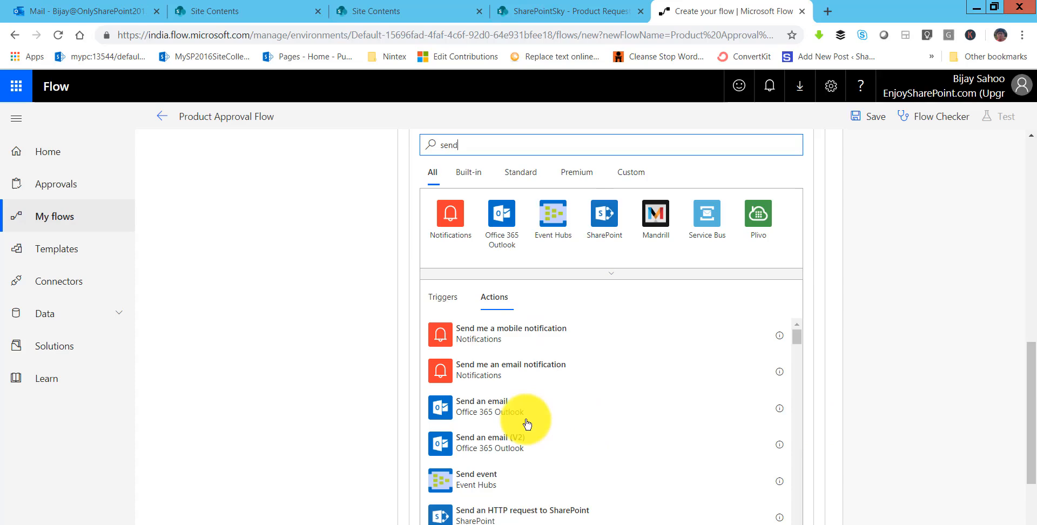
{"action": "left_click", "coordinate": [500, 415]}
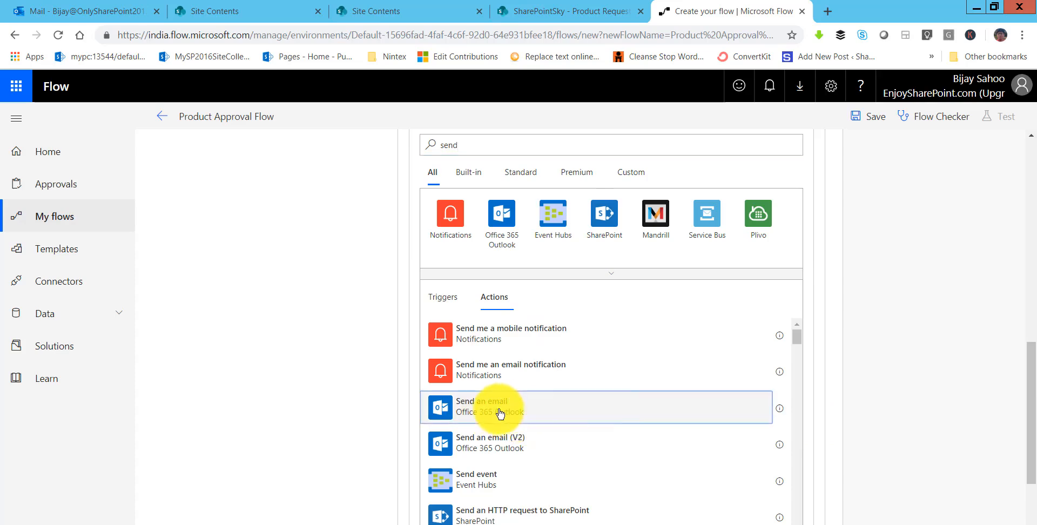
{"action": "left_click", "coordinate": [615, 414]}
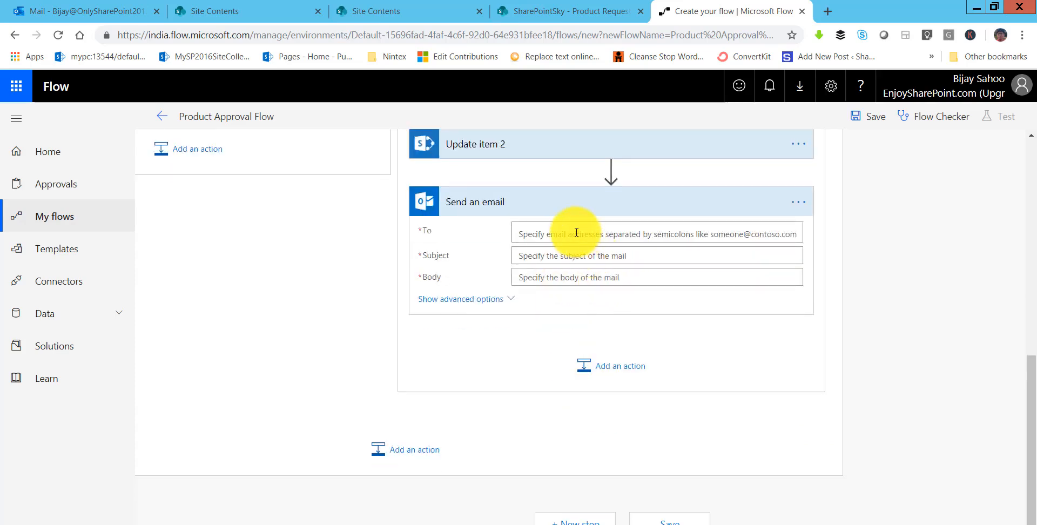
- Address the email to Update item 2's Created By Email dynamic value and enter the subject "Product Request Approved"
{"action": "left_click", "coordinate": [604, 236]}
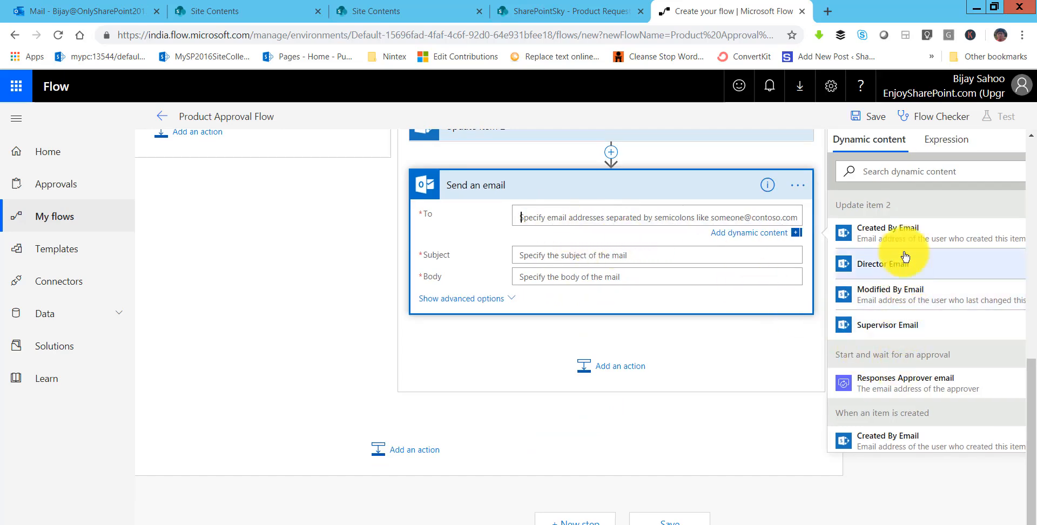
{"action": "left_click", "coordinate": [874, 244]}
{"action": "left_click", "coordinate": [541, 259]}
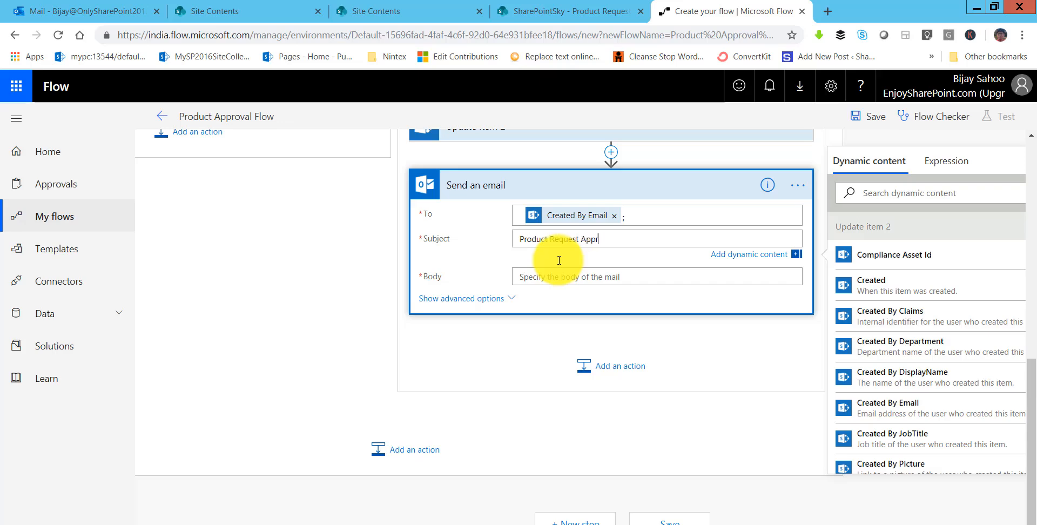
- Search the dynamic content for "link", insert Update item 2's "Link to item" as the email body, and collapse the action
{"action": "left_click", "coordinate": [615, 275]}
{"action": "scroll", "coordinate": [854, 396], "scroll_direction": "down", "scroll_amount": 5}
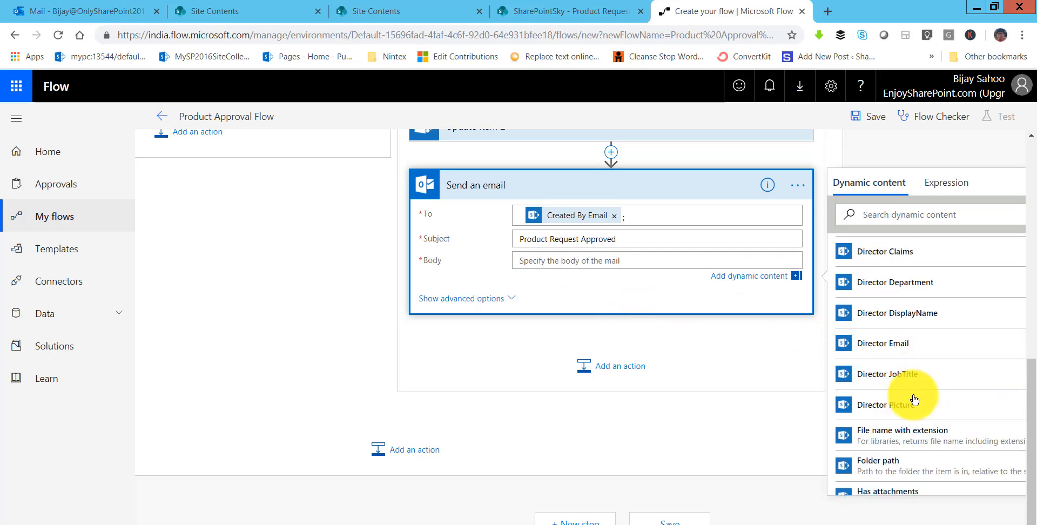
{"action": "scroll", "coordinate": [857, 399], "scroll_direction": "up", "scroll_amount": 5}
{"action": "left_click", "coordinate": [871, 215]}
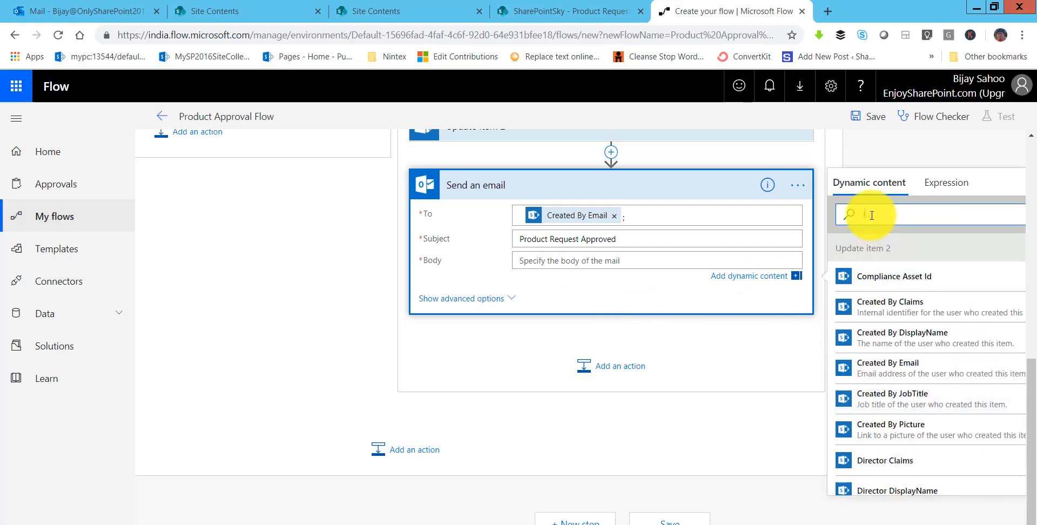
{"action": "type", "text": "link"}
{"action": "left_click", "coordinate": [889, 307]}
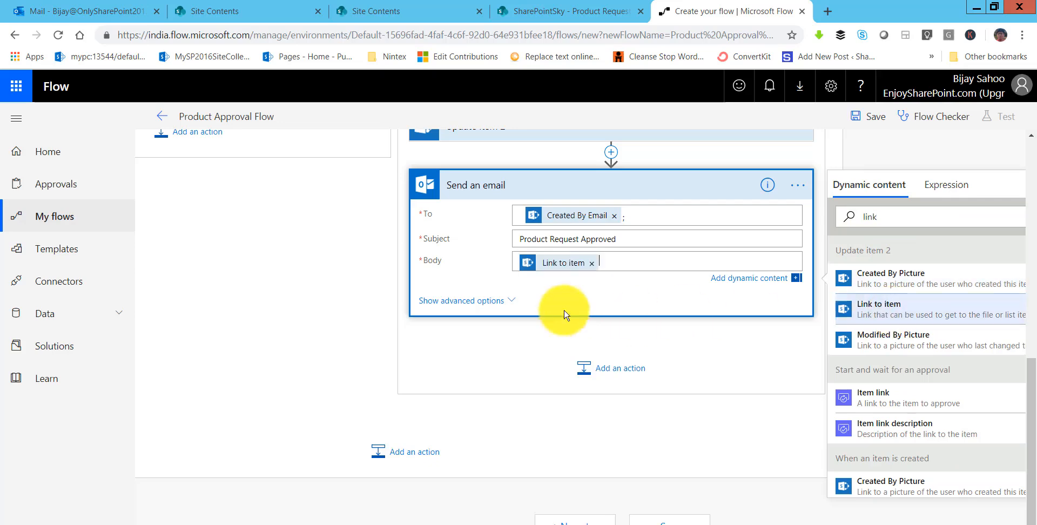
{"action": "scroll", "coordinate": [637, 353], "scroll_direction": "up", "scroll_amount": 4}
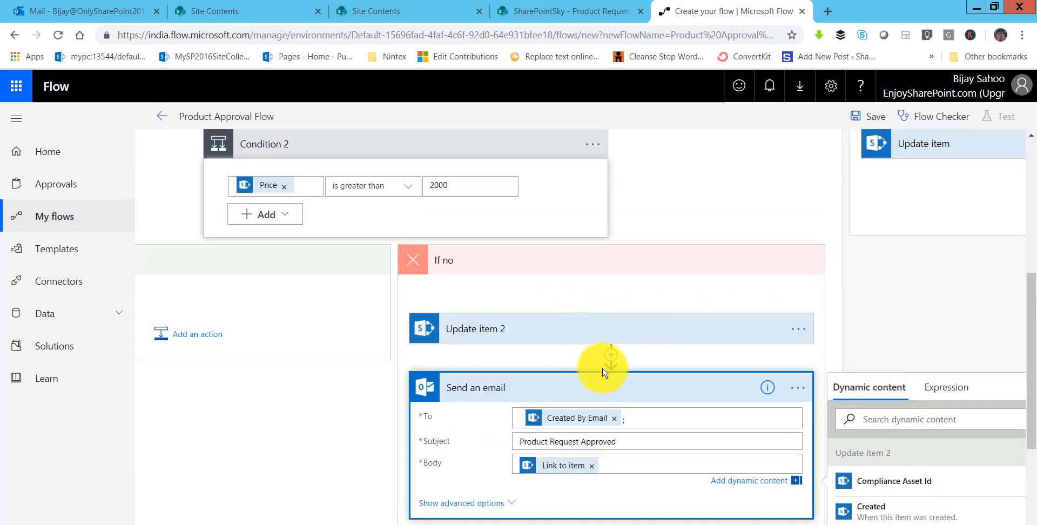
{"action": "left_click", "coordinate": [601, 393]}
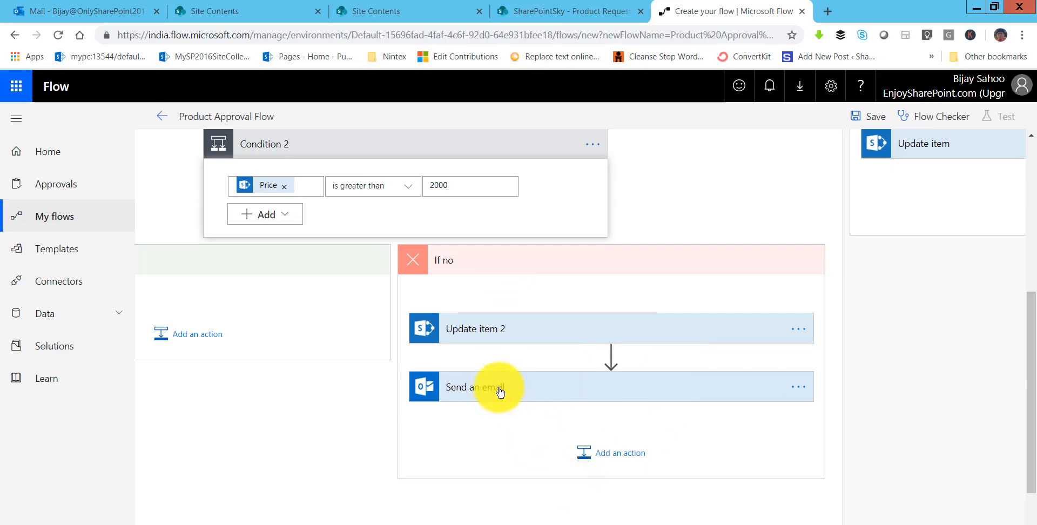
- Search the actions for "send" and add "Send an email" below Update item in the first Condition's If no branch
{"action": "scroll", "coordinate": [795, 273], "scroll_direction": "right", "scroll_amount": 5}
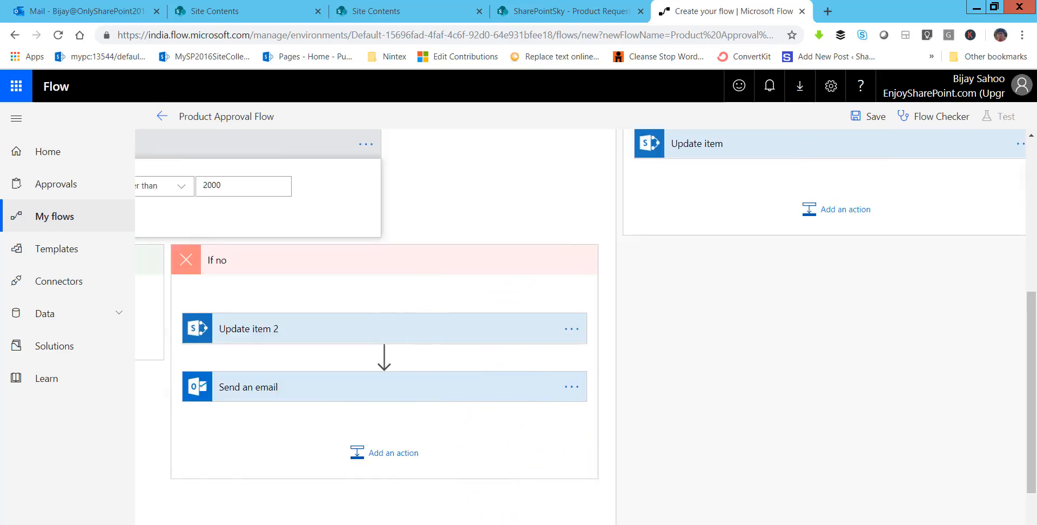
{"action": "scroll", "coordinate": [783, 288], "scroll_direction": "up", "scroll_amount": 4}
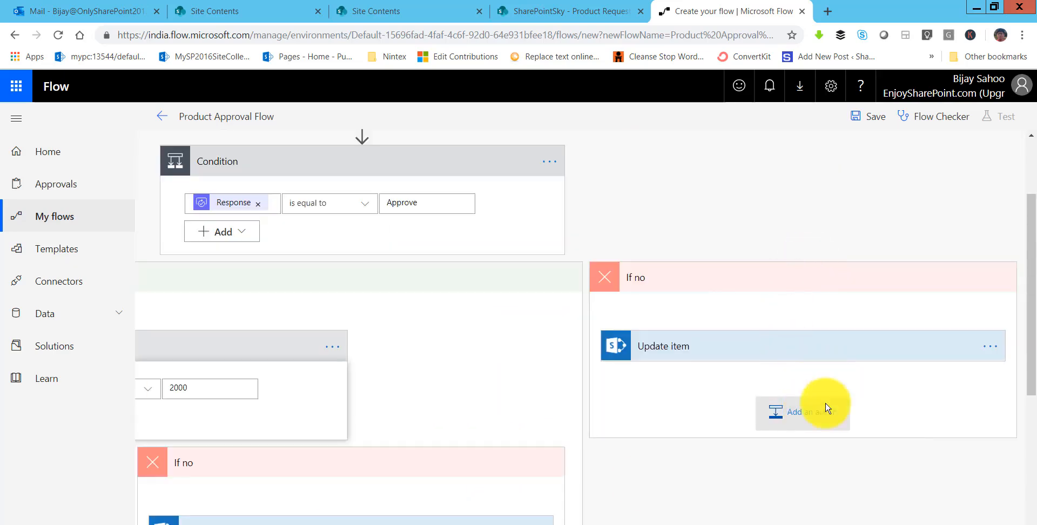
{"action": "left_click", "coordinate": [821, 423]}
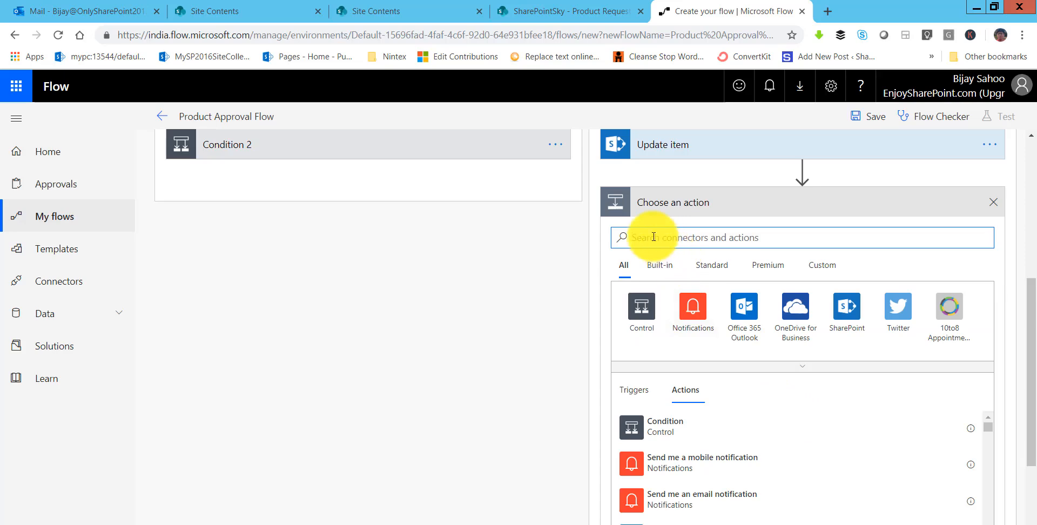
{"action": "type", "text": "send"}
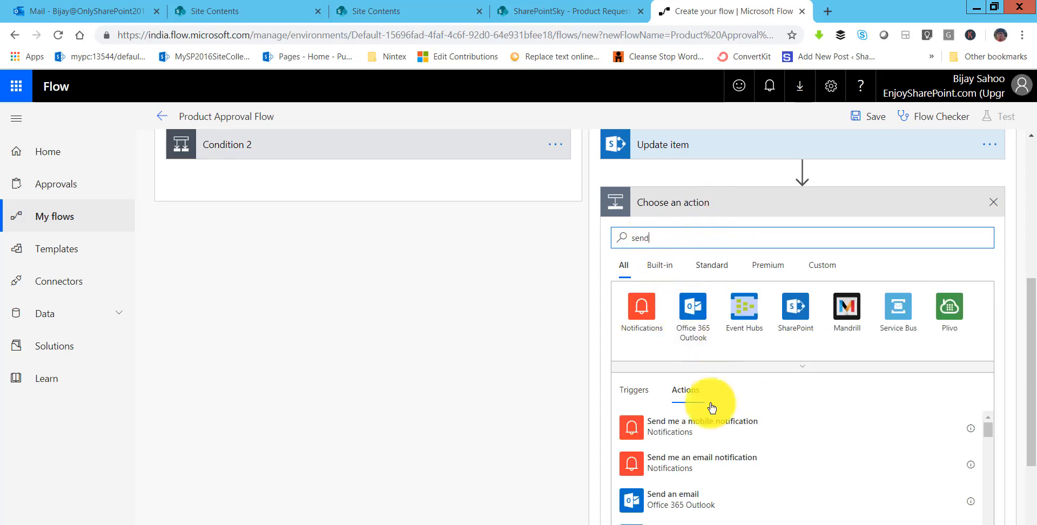
{"action": "left_click", "coordinate": [675, 497]}
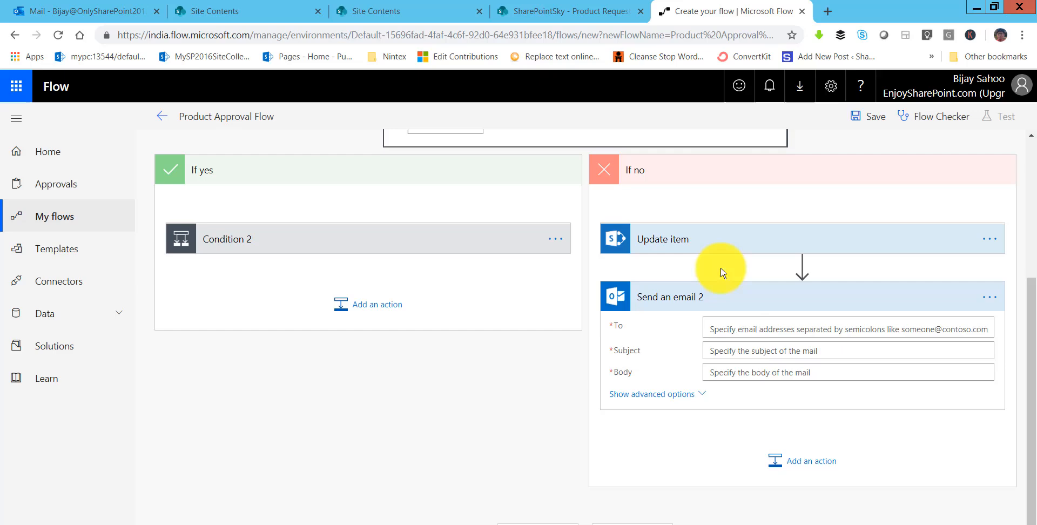
- Address Send an email 2 to Update item's Created By Email dynamic value and enter the subject "Prouct Is rejected by Supervisor"
{"action": "left_click", "coordinate": [730, 330]}
{"action": "left_click", "coordinate": [722, 283]}
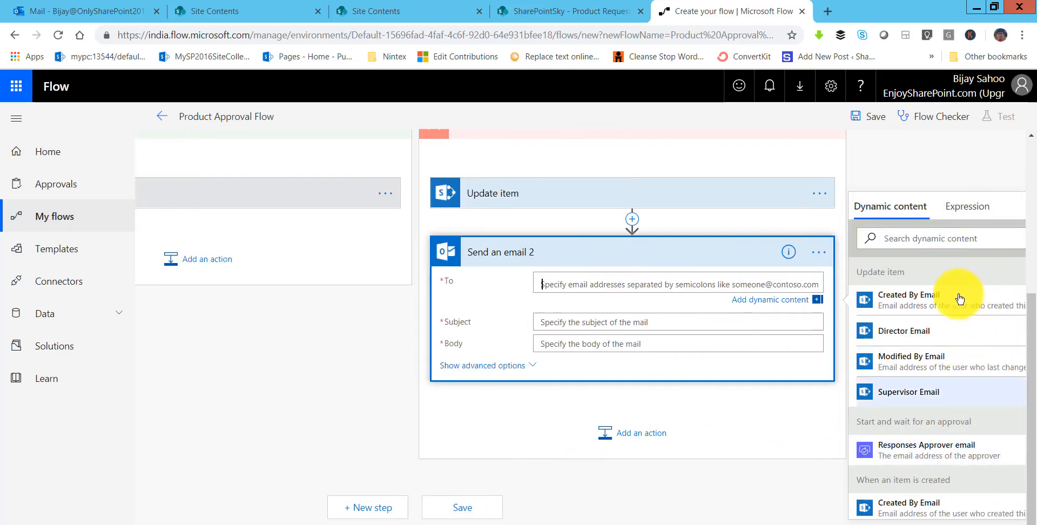
{"action": "left_click", "coordinate": [886, 298]}
{"action": "left_click", "coordinate": [584, 324]}
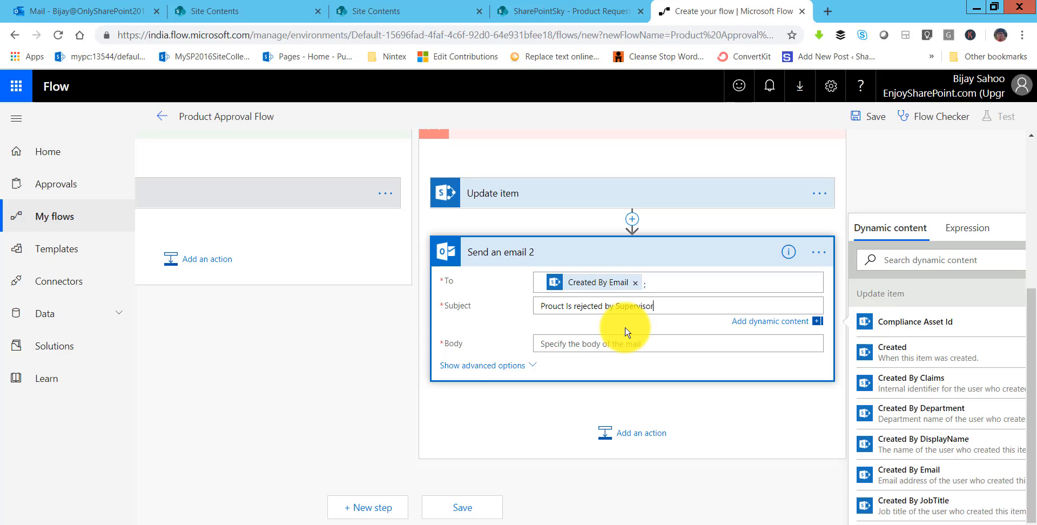
- Search the dynamic content for "link", insert Update item's "Link to item" as Send an email 2's body, and collapse the action
{"action": "left_click", "coordinate": [608, 343]}
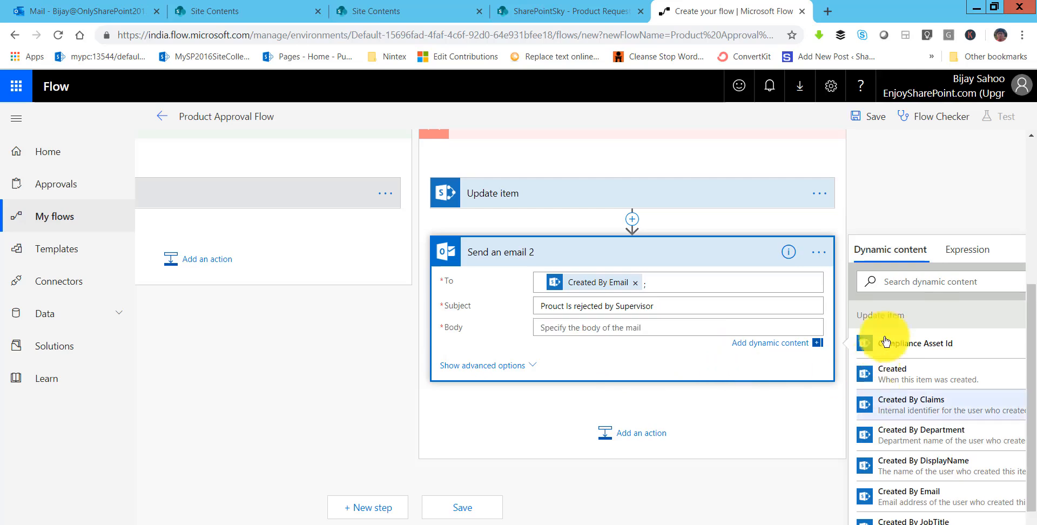
{"action": "left_click", "coordinate": [889, 288]}
{"action": "type", "text": "link"}
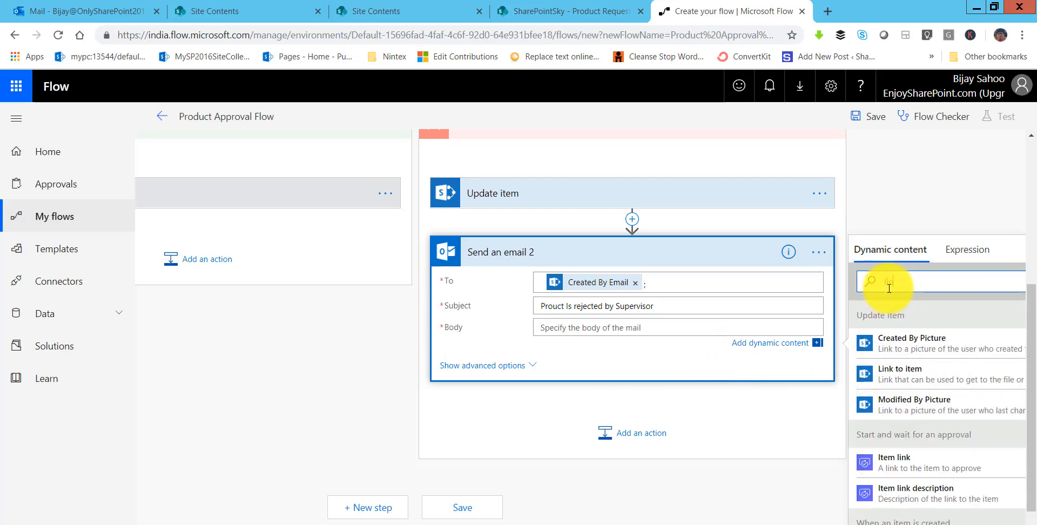
{"action": "left_click", "coordinate": [891, 374]}
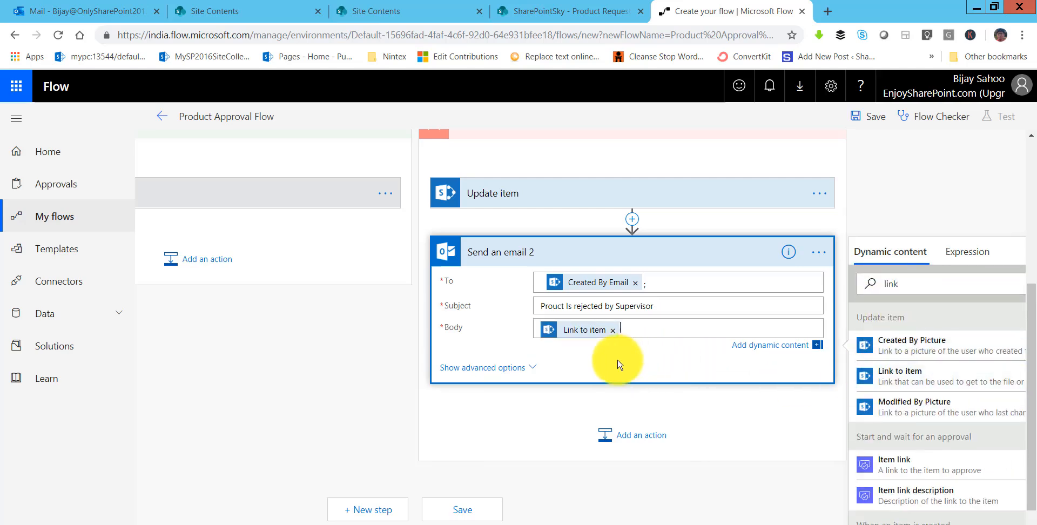
{"action": "left_click", "coordinate": [529, 371]}
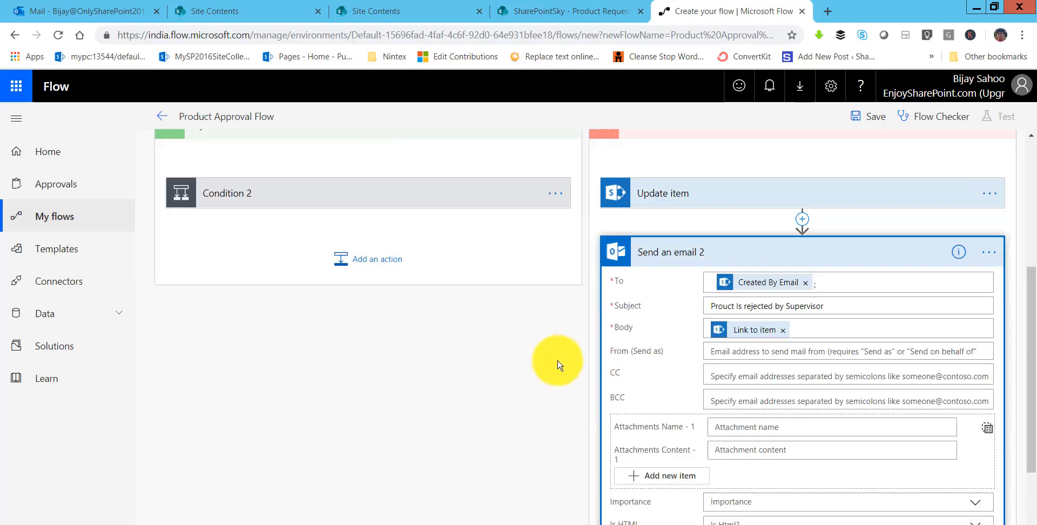
{"action": "scroll", "coordinate": [729, 343], "scroll_direction": "down", "scroll_amount": 2}
{"action": "scroll", "coordinate": [752, 356], "scroll_direction": "up", "scroll_amount": 1}
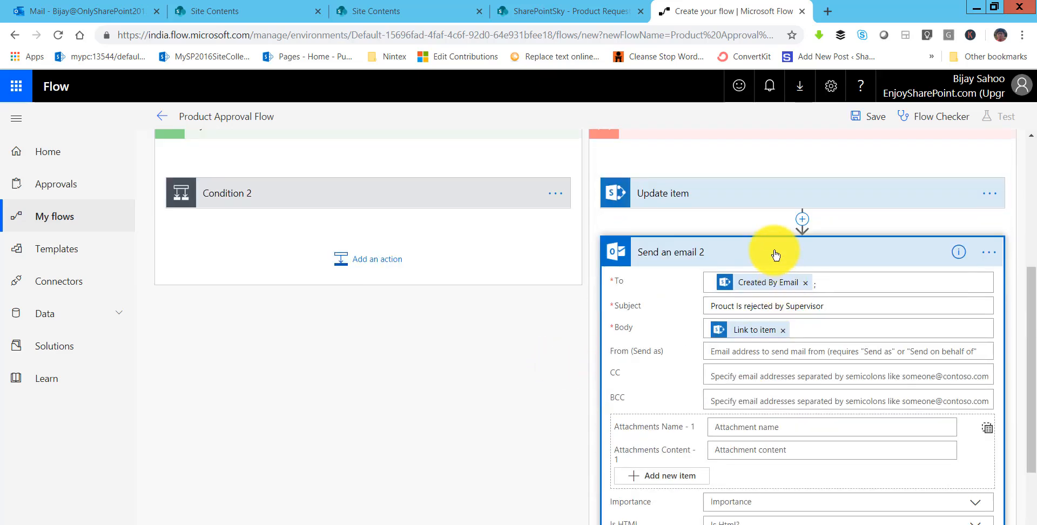
{"action": "left_click", "coordinate": [770, 257]}
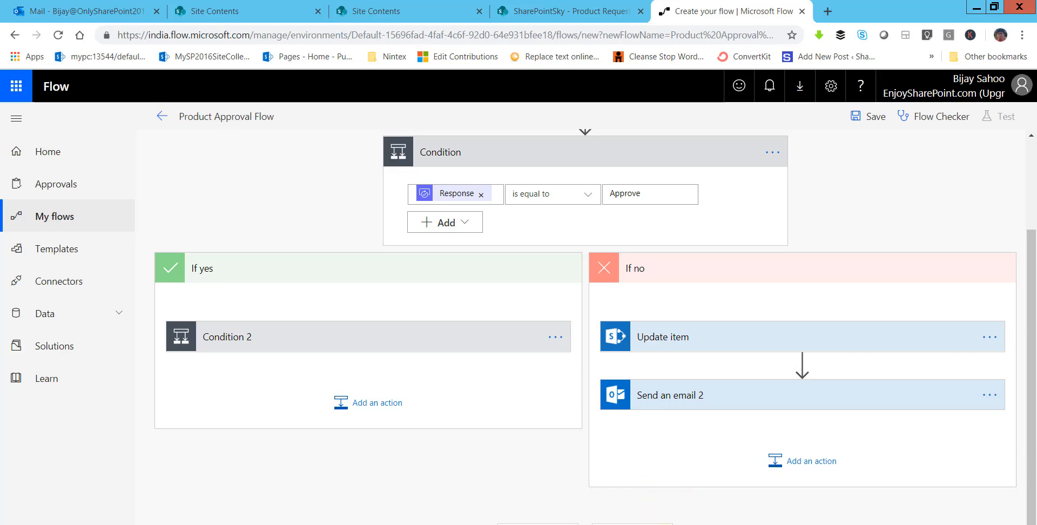
- Expand Condition 2 in the first Condition's If yes branch to reach its nested branches
{"action": "left_click_drag", "start_coordinate": [1029, 462], "coordinate": [1030, 521]}
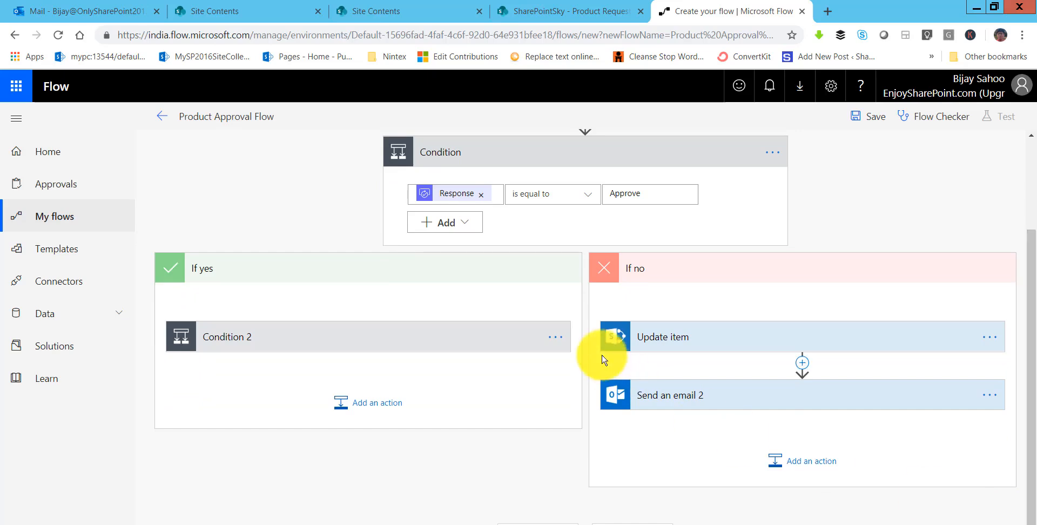
{"action": "scroll", "coordinate": [599, 352], "scroll_direction": "up", "scroll_amount": 3}
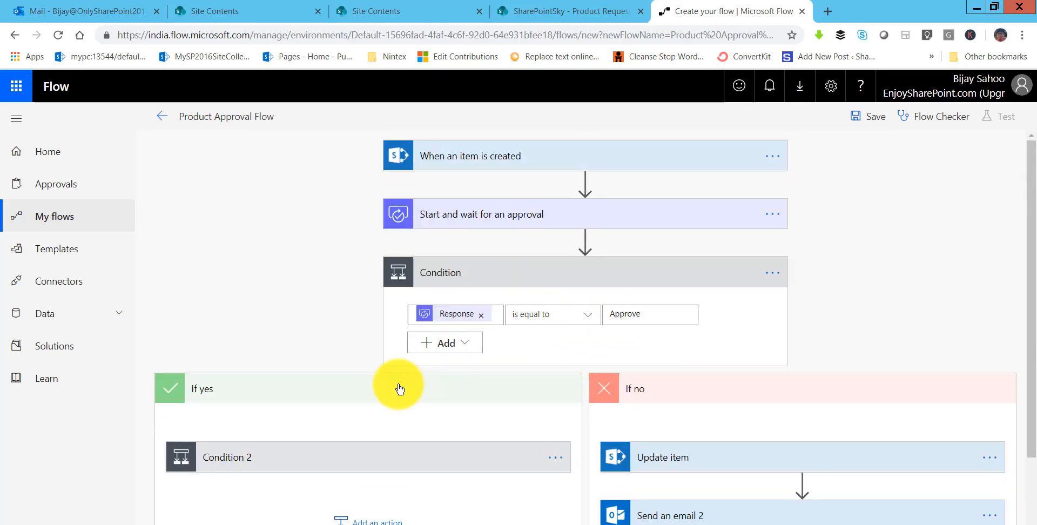
{"action": "scroll", "coordinate": [400, 389], "scroll_direction": "down", "scroll_amount": 3}
{"action": "left_click", "coordinate": [372, 343]}
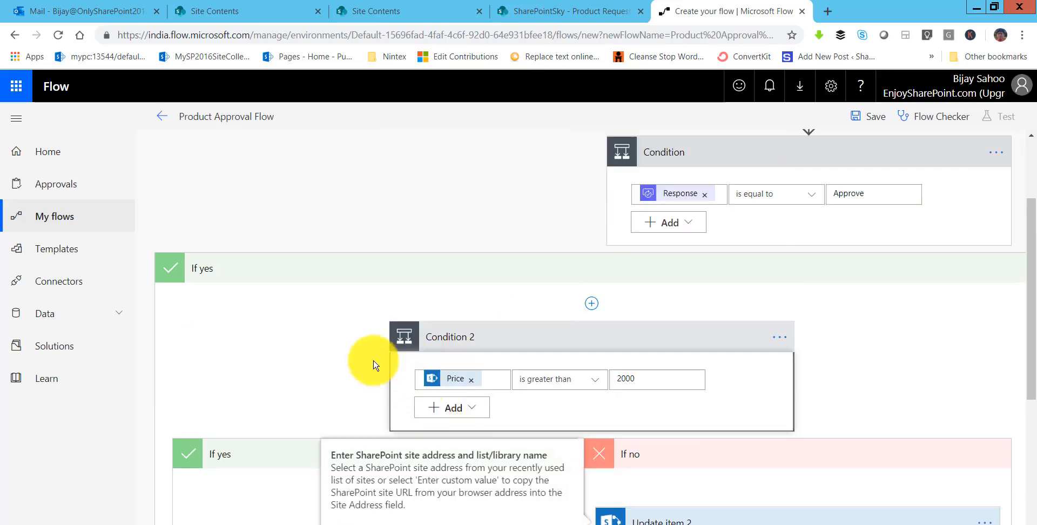
{"action": "scroll", "coordinate": [475, 400], "scroll_direction": "down", "scroll_amount": 5}
{"action": "scroll", "coordinate": [456, 375], "scroll_direction": "up", "scroll_amount": 3}
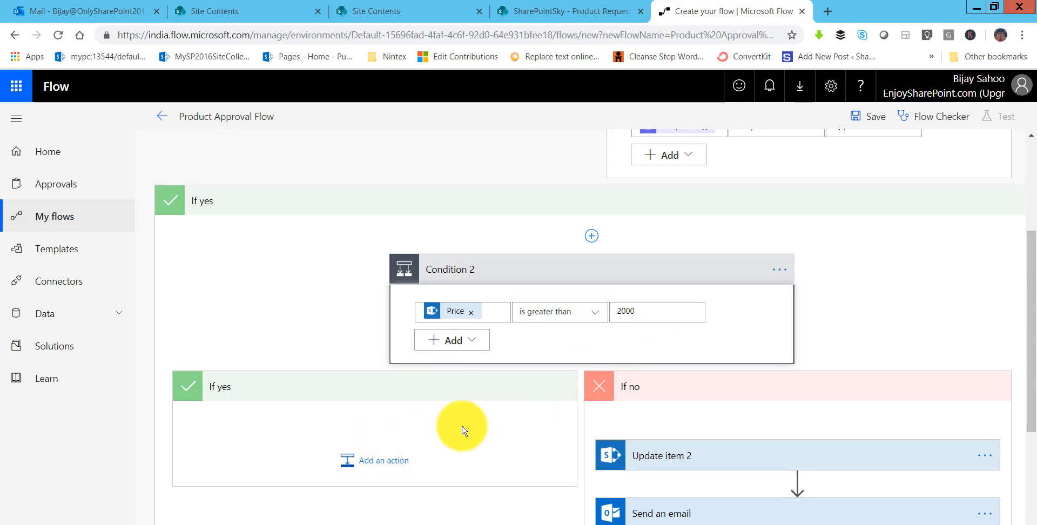
- Search the actions for "Approva" and add "Start and wait for an approval" in Condition 2's If yes branch
{"action": "left_click", "coordinate": [427, 461]}
{"action": "scroll", "coordinate": [424, 458], "scroll_direction": "down", "scroll_amount": 5}
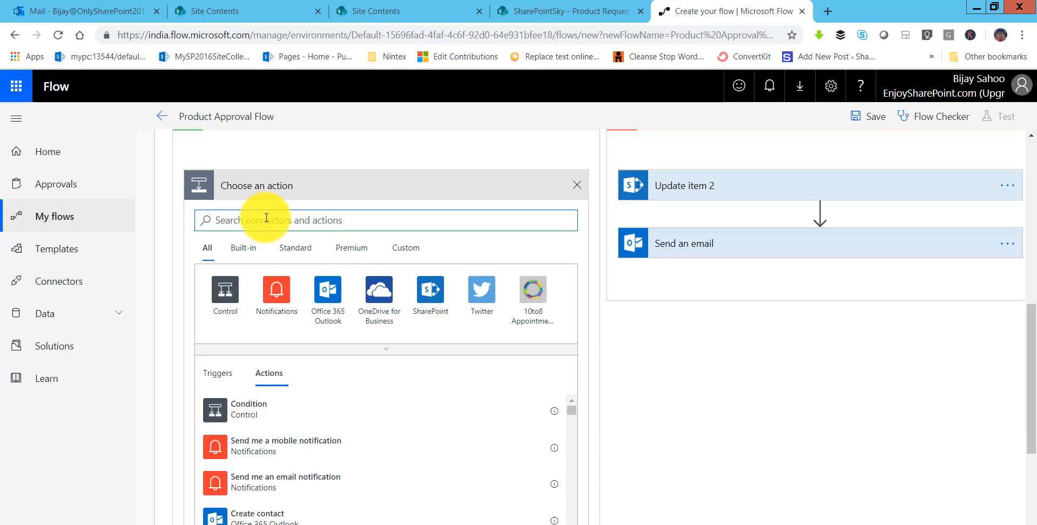
{"action": "type", "text": "Ap"}
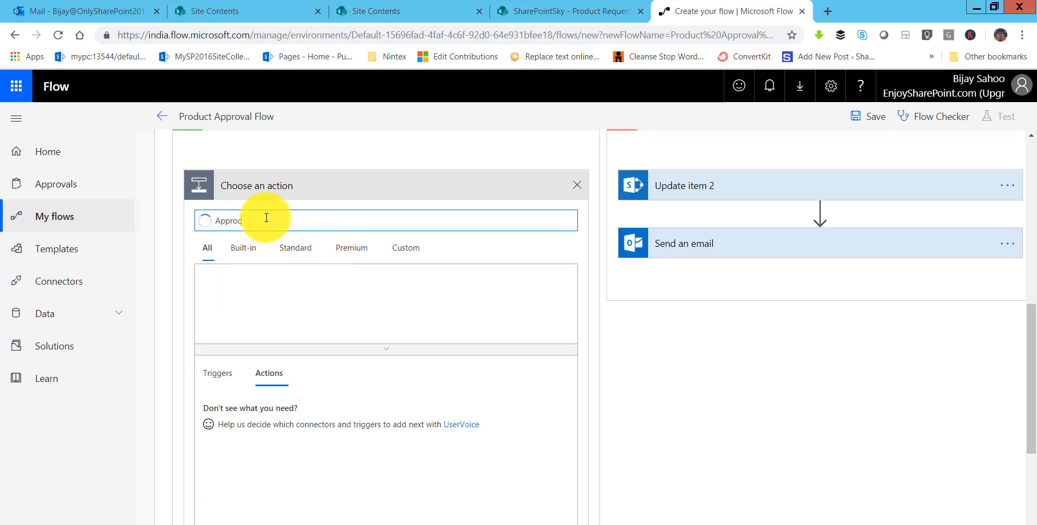
{"action": "type", "text": "prov"}
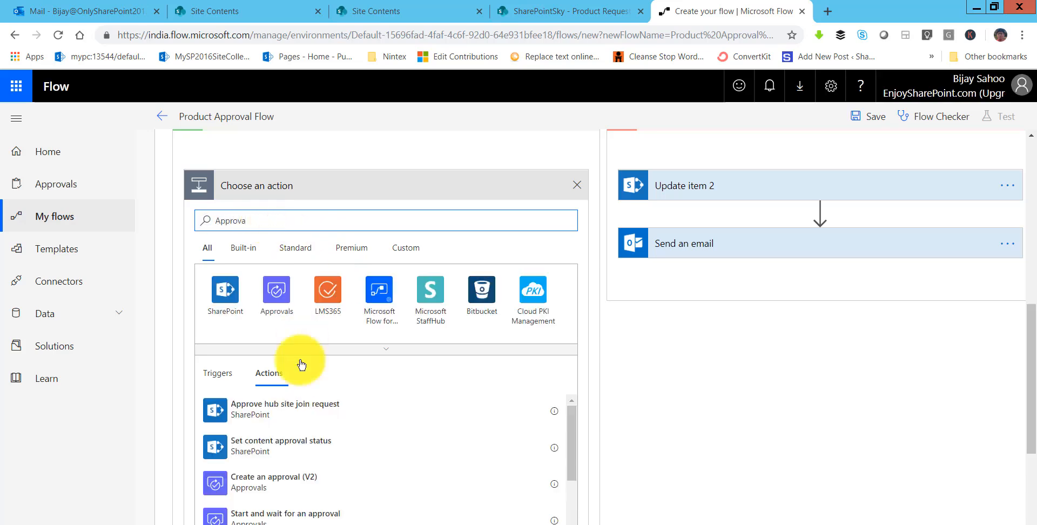
{"action": "type", "text": "a"}
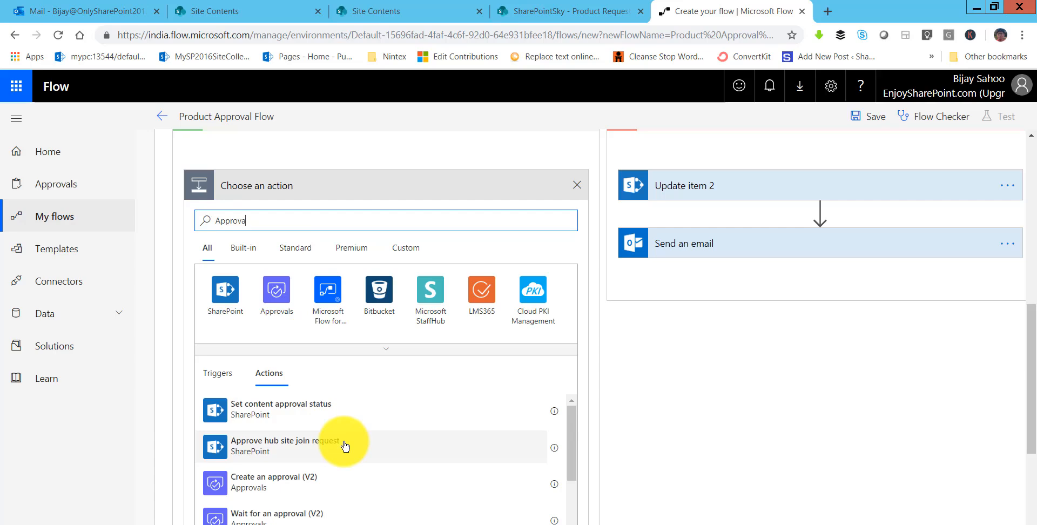
{"action": "scroll", "coordinate": [346, 446], "scroll_direction": "down", "scroll_amount": 3}
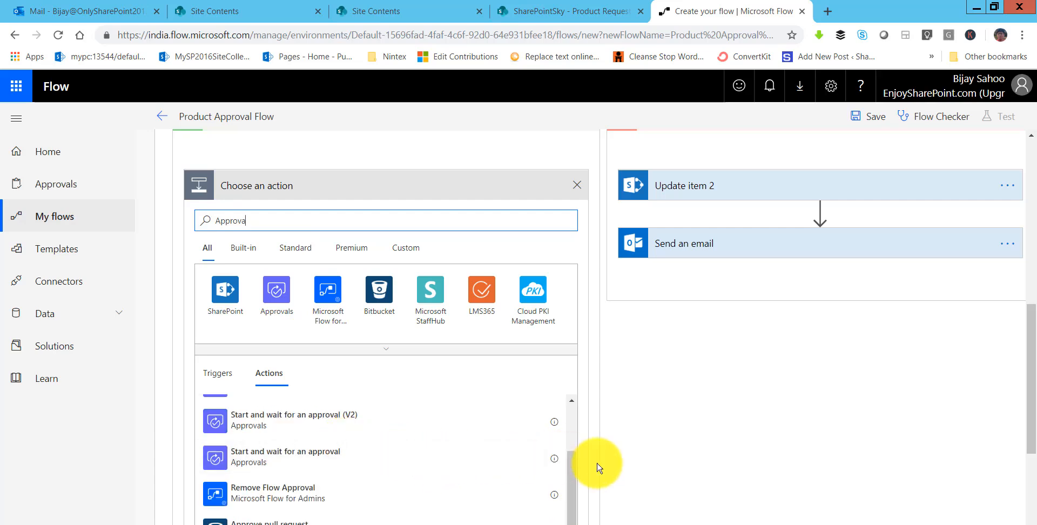
{"action": "scroll", "coordinate": [567, 467], "scroll_direction": "down", "scroll_amount": 1}
{"action": "scroll", "coordinate": [394, 416], "scroll_direction": "up", "scroll_amount": 1}
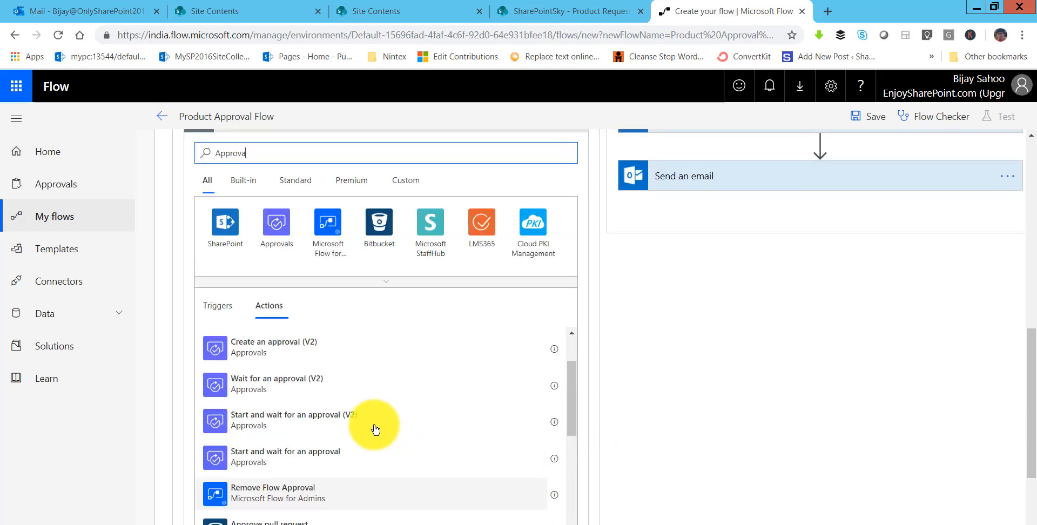
{"action": "left_click", "coordinate": [302, 460]}
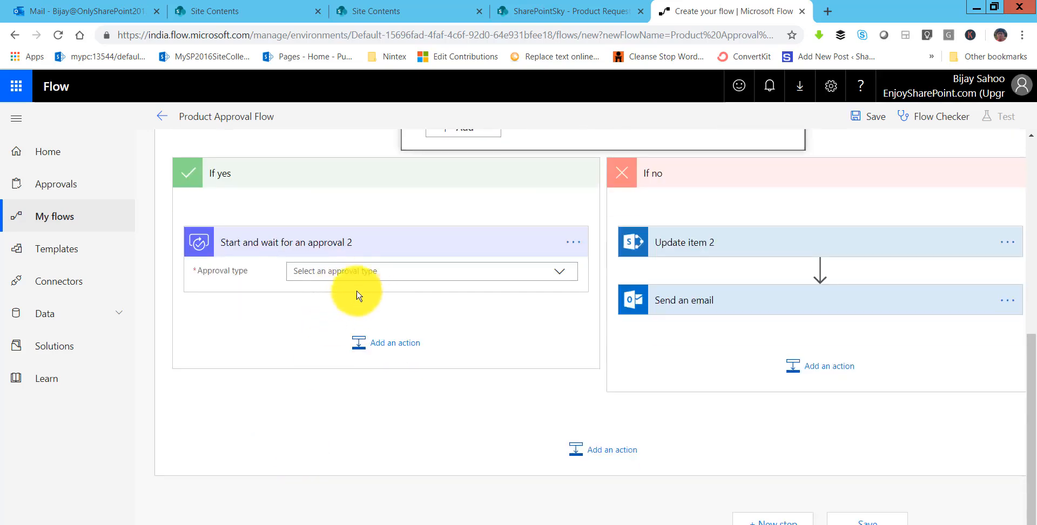
- Set the approval type of Start and wait for an approval 2 to "Approve/Reject - Everyone must approve"
{"action": "left_click", "coordinate": [347, 270]}
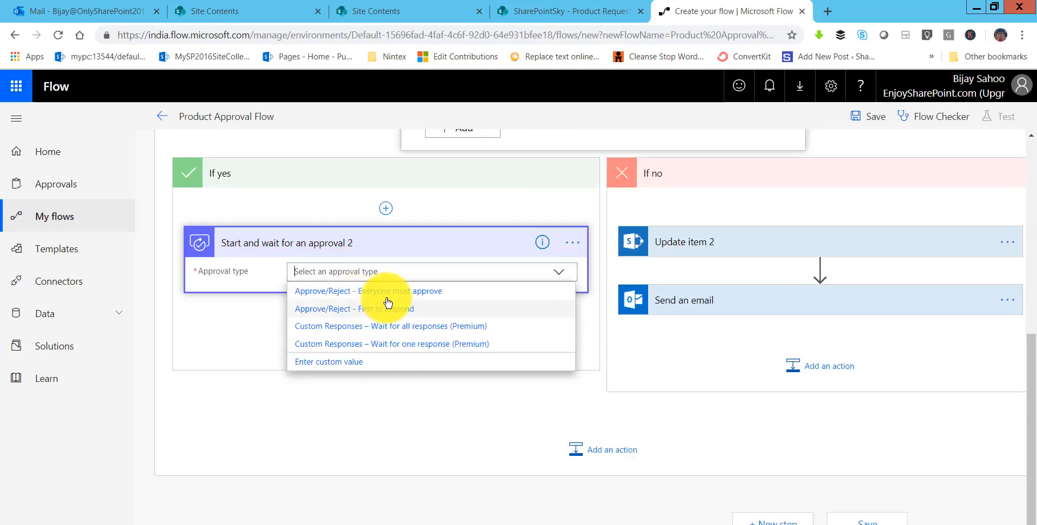
{"action": "left_click", "coordinate": [388, 294]}
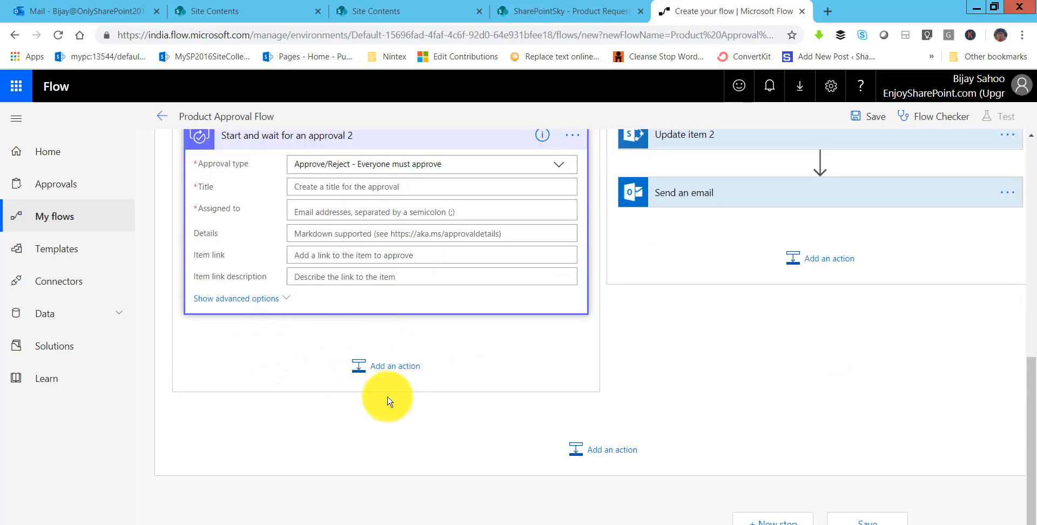
{"action": "scroll", "coordinate": [367, 335], "scroll_direction": "up", "scroll_amount": 2}
- Title the approval "Review the Product having price" followed by the Price dynamic value, and assign it to the Director Email value
{"action": "left_click", "coordinate": [324, 321]}
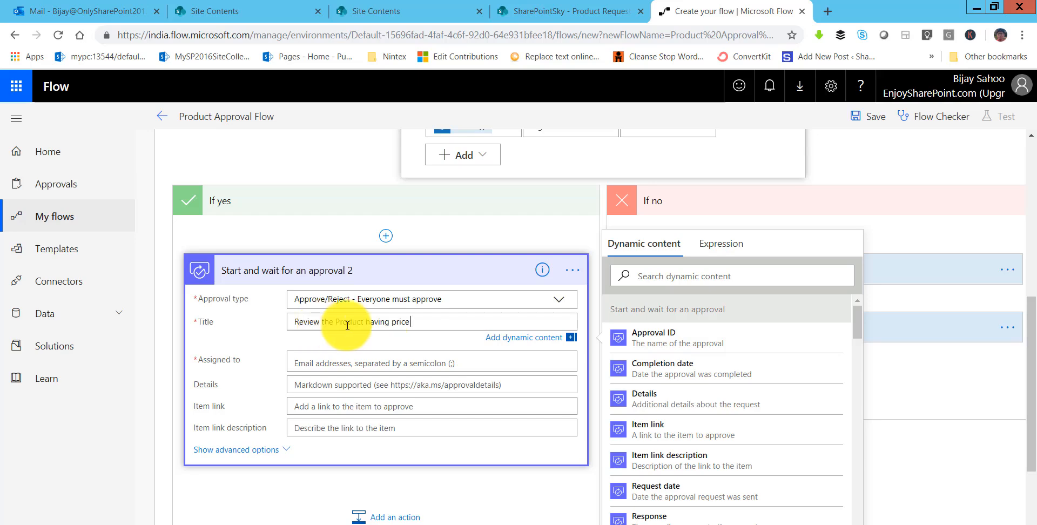
{"action": "left_click", "coordinate": [664, 276]}
{"action": "type", "text": "price"}
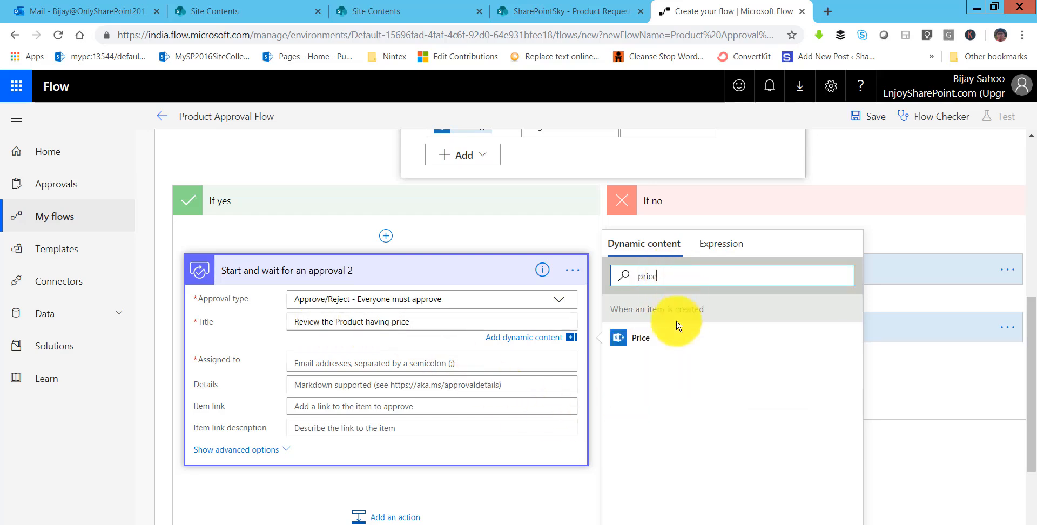
{"action": "left_click", "coordinate": [601, 348]}
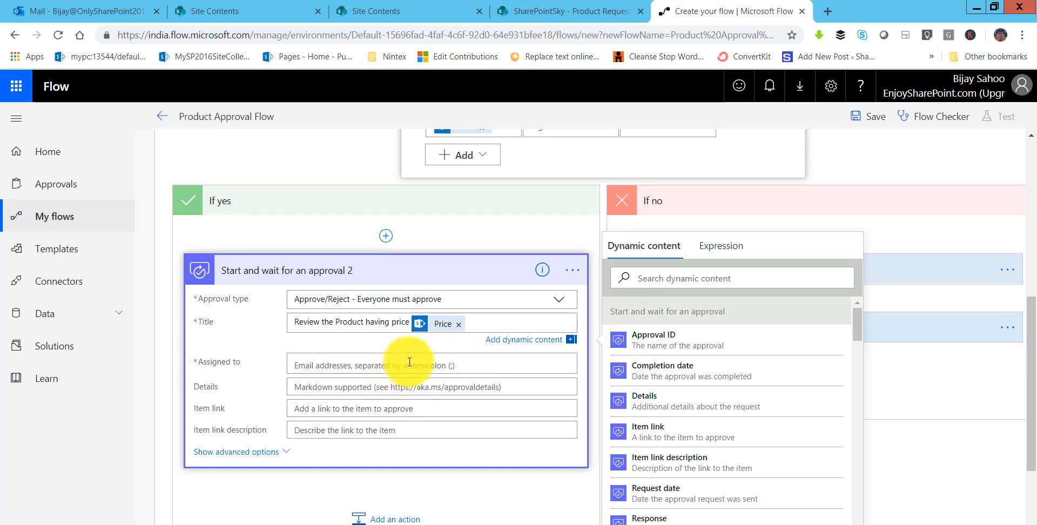
{"action": "left_click", "coordinate": [338, 367]}
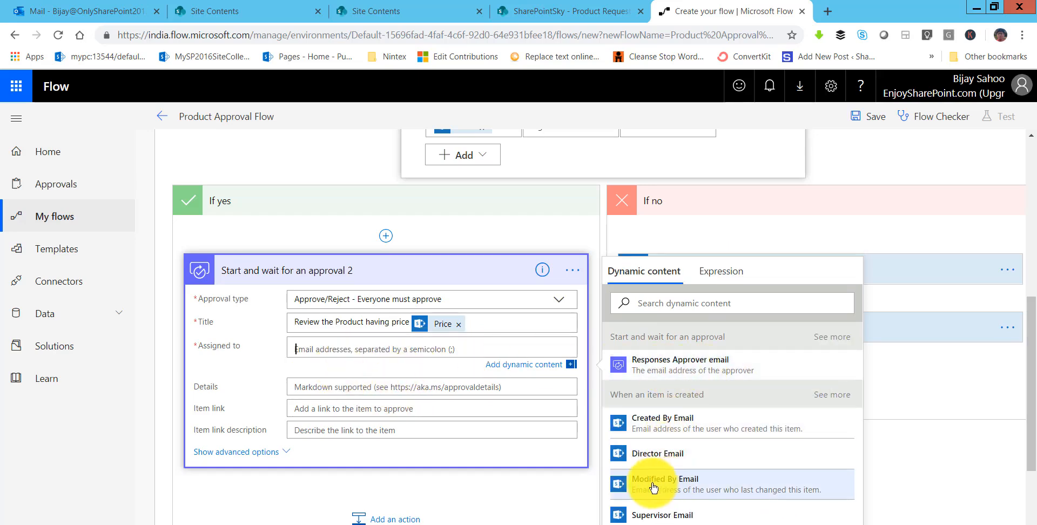
{"action": "left_click", "coordinate": [654, 456]}
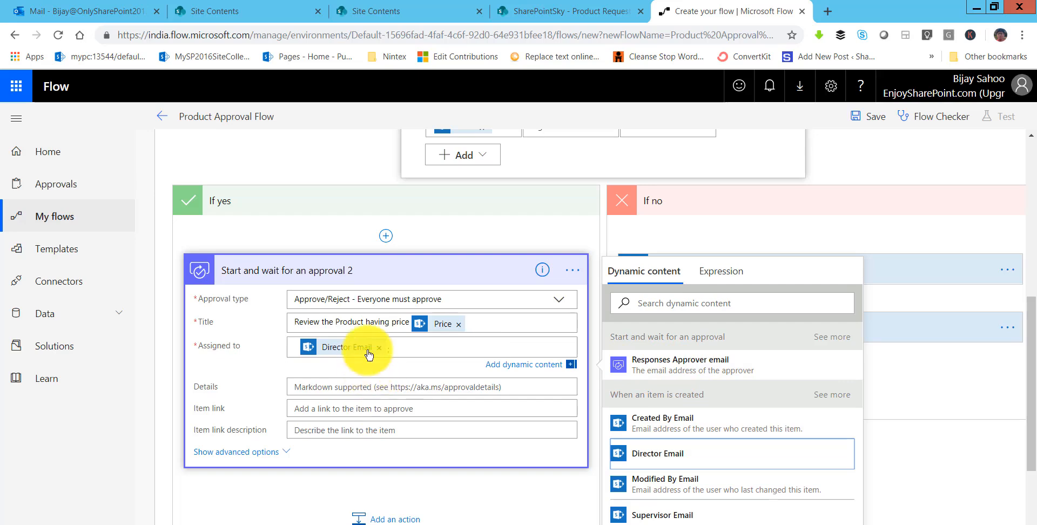
{"action": "left_click", "coordinate": [398, 387]}
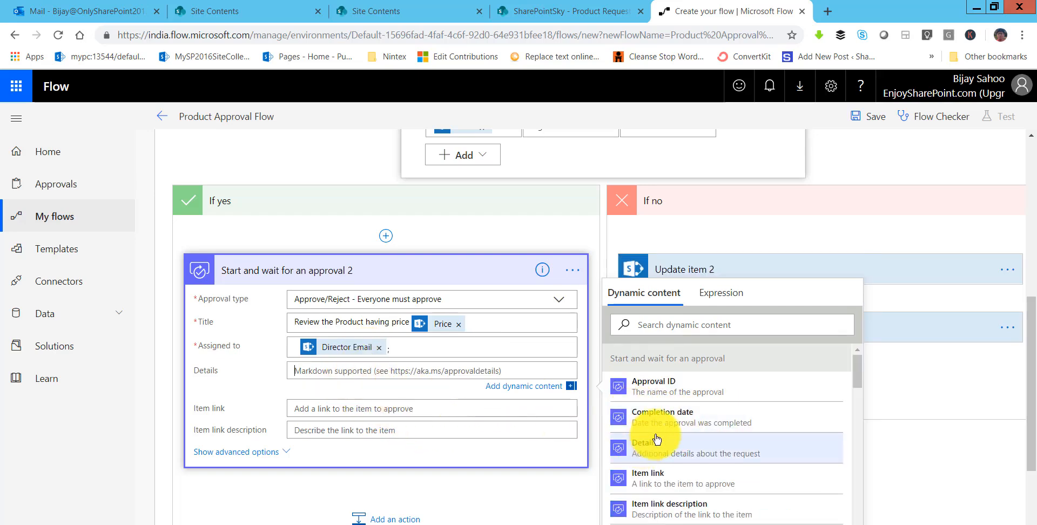
{"action": "scroll", "coordinate": [657, 438], "scroll_direction": "down", "scroll_amount": 10}
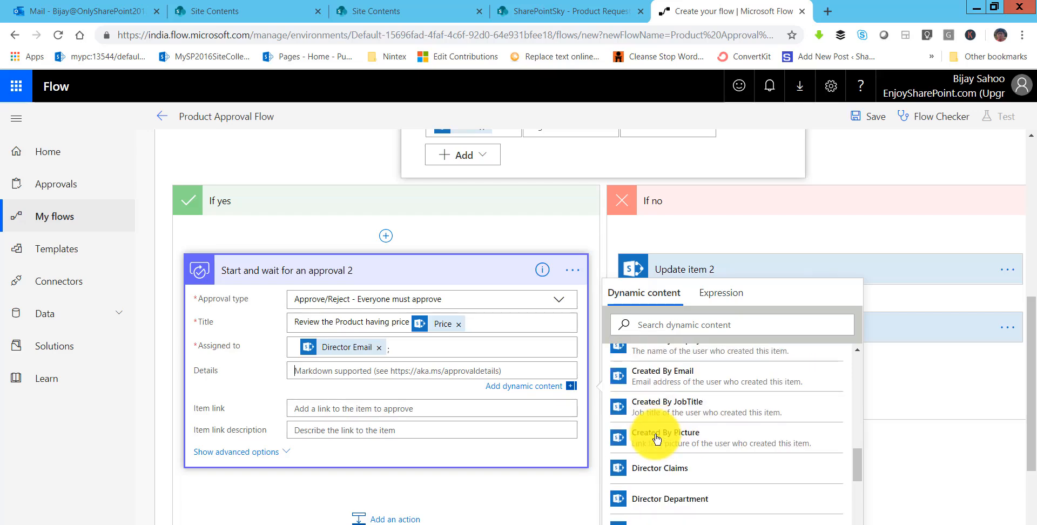
{"action": "type", "text": "I"}
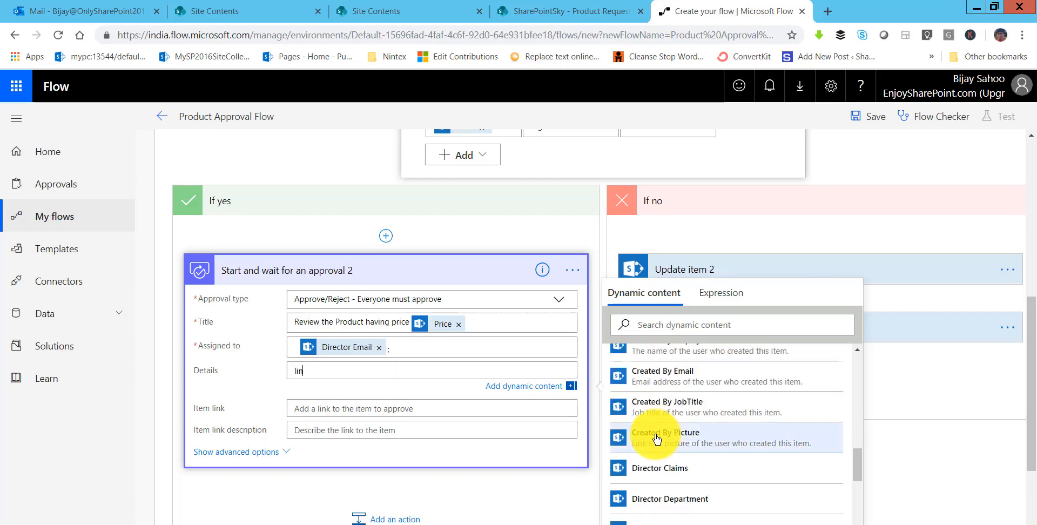
{"action": "left_click", "coordinate": [628, 324]}
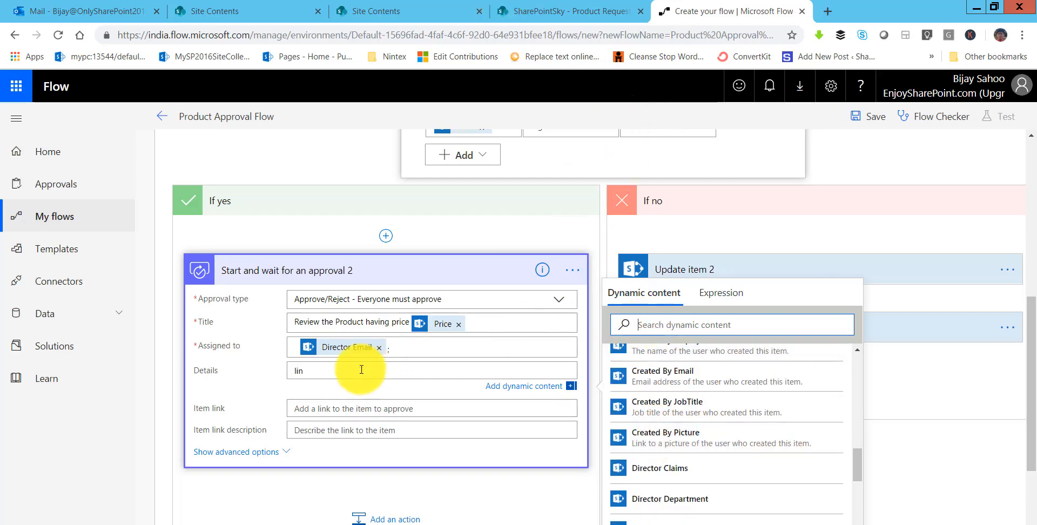
{"action": "left_click_drag", "start_coordinate": [361, 369], "coordinate": [272, 376]}
{"action": "key", "text": "BackSpace"}
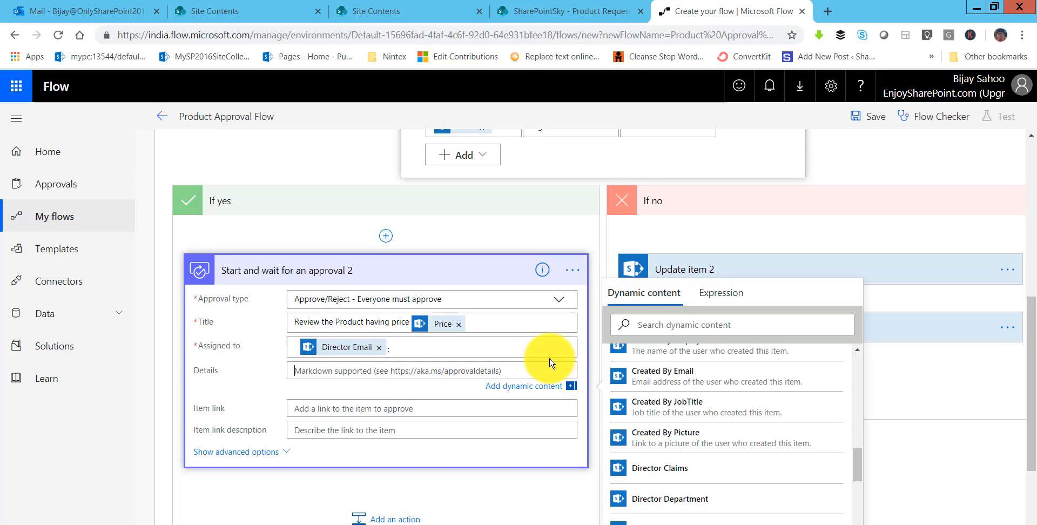
{"action": "left_click", "coordinate": [630, 324]}
{"action": "type", "text": "lin"}
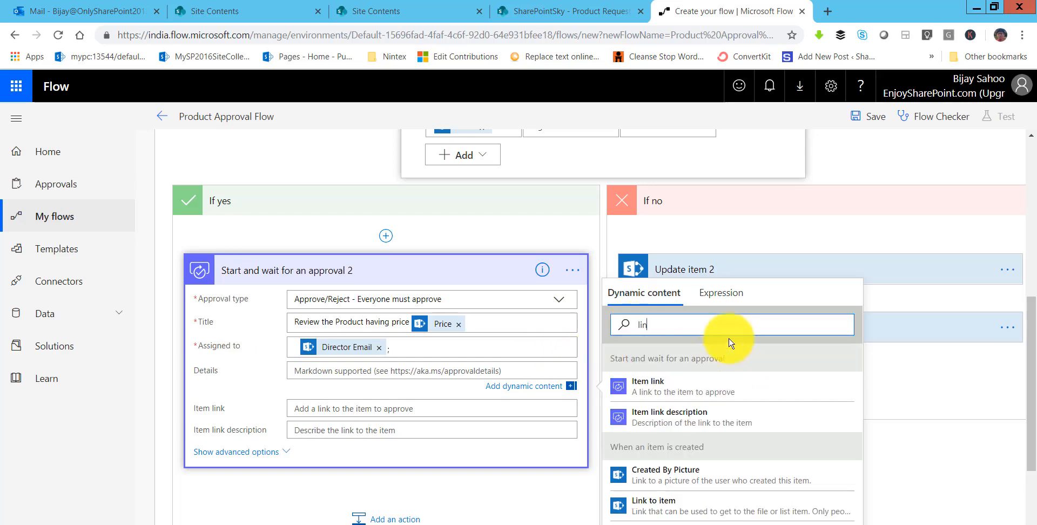
{"action": "left_click", "coordinate": [654, 389]}
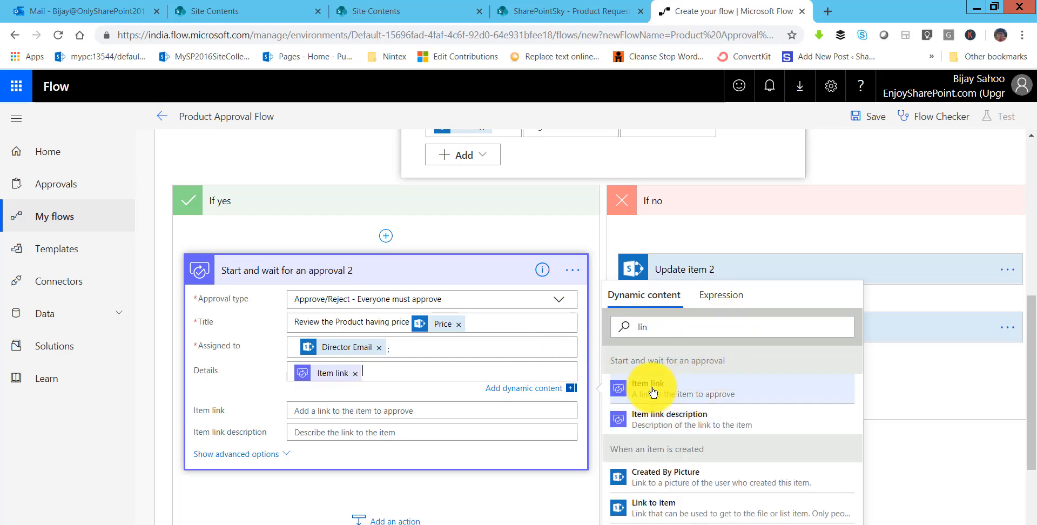
{"action": "left_click", "coordinate": [355, 373]}
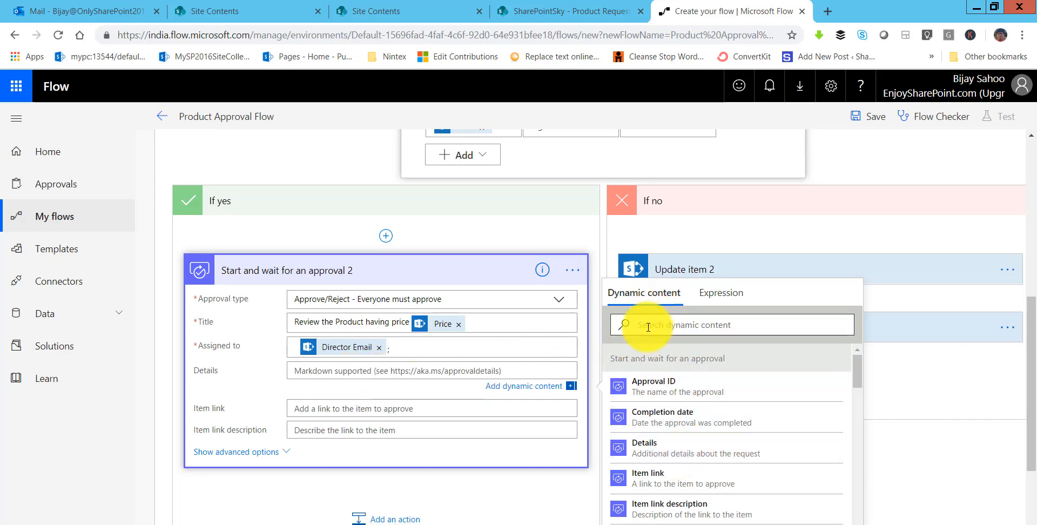
- Fill both the Details and Item link of Start and wait for an approval 2 with the Link to item dynamic value
{"action": "type", "text": "link"}
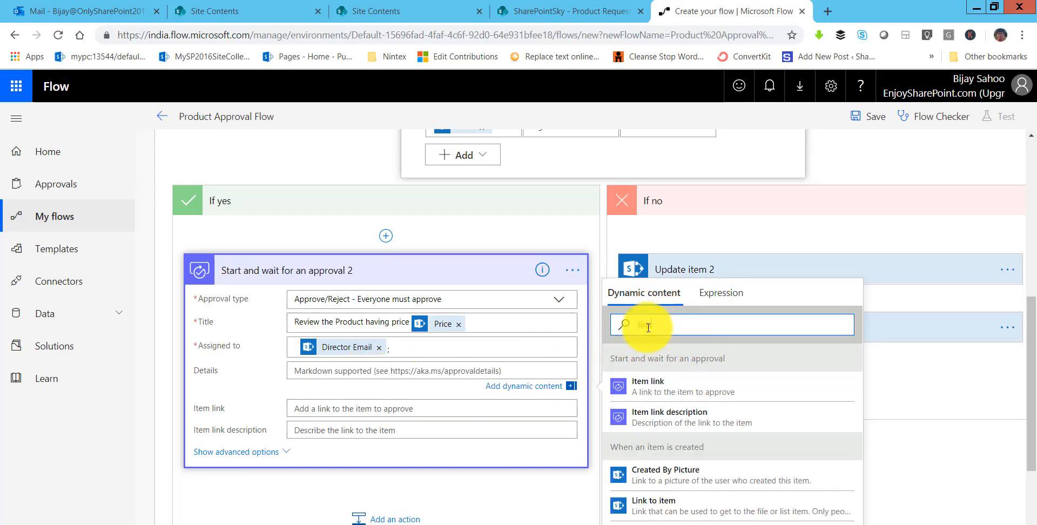
{"action": "left_click", "coordinate": [654, 503]}
{"action": "left_click", "coordinate": [324, 409]}
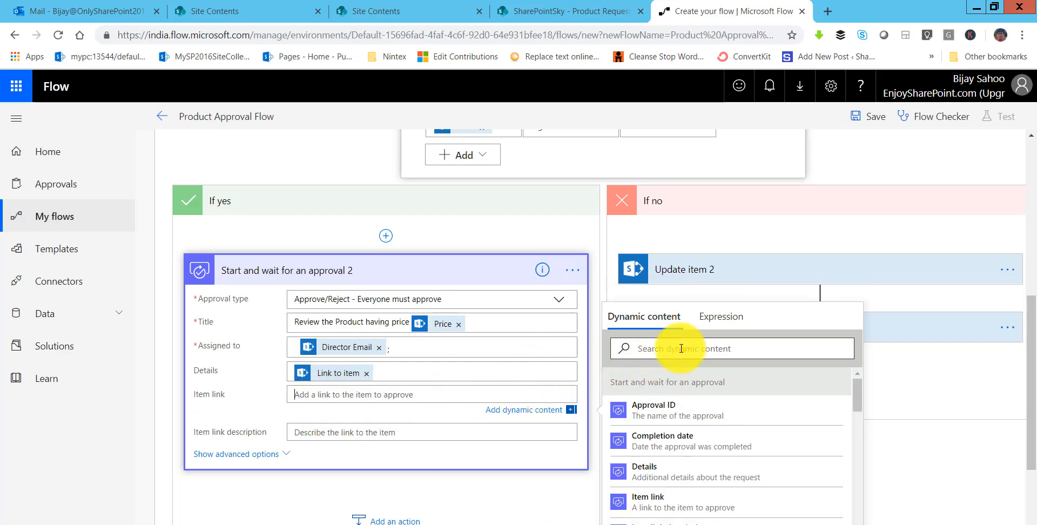
{"action": "type", "text": "link"}
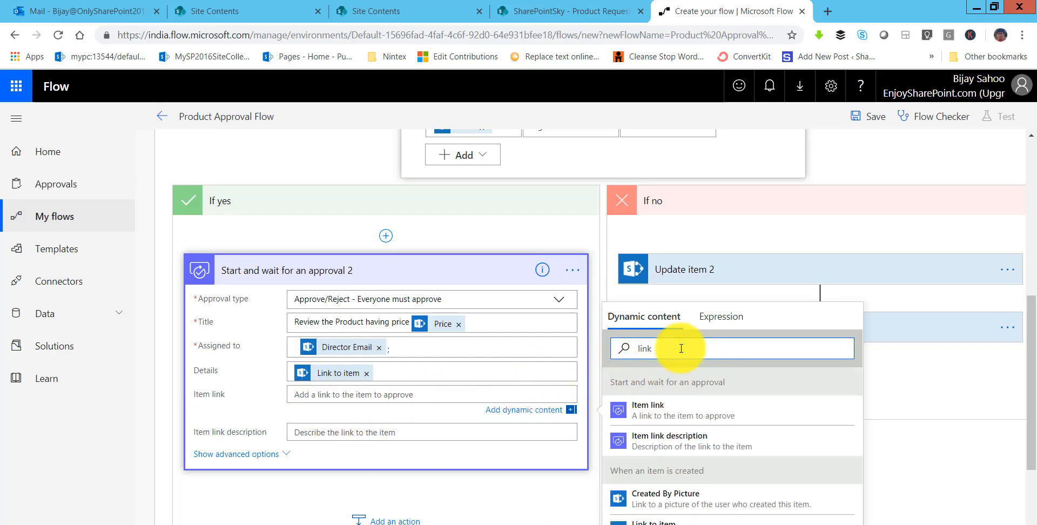
{"action": "left_click", "coordinate": [643, 521]}
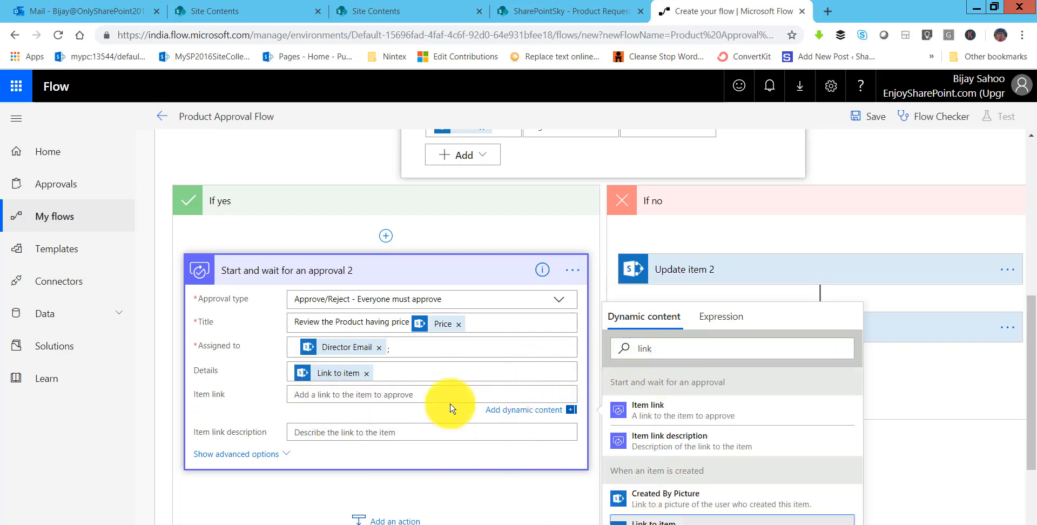
{"action": "left_click", "coordinate": [474, 278]}
{"action": "left_click", "coordinate": [423, 283]}
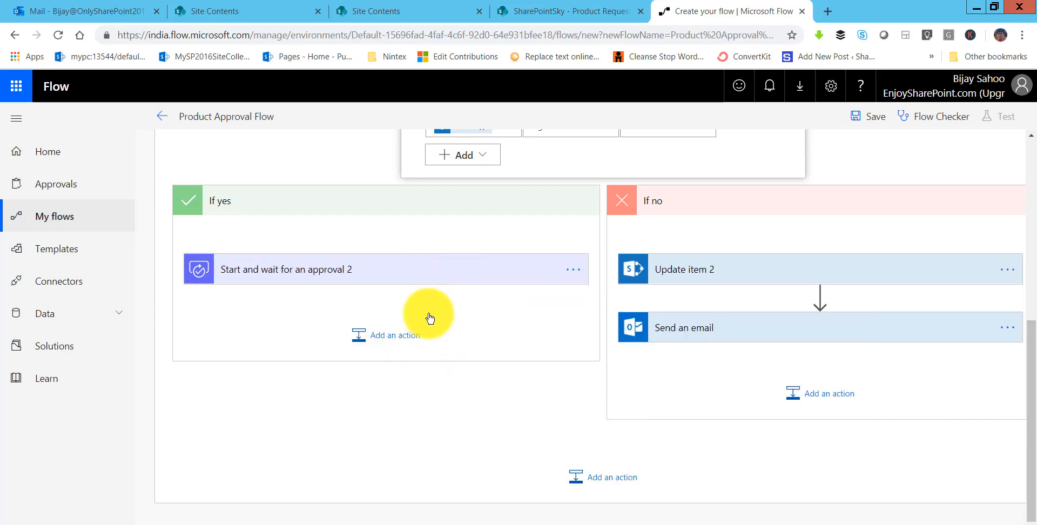
- Add a Condition control after Start and wait for an approval 2 in Condition 2's If yes branch
{"action": "scroll", "coordinate": [432, 421], "scroll_direction": "down", "scroll_amount": 3}
{"action": "scroll", "coordinate": [425, 419], "scroll_direction": "up", "scroll_amount": 7}
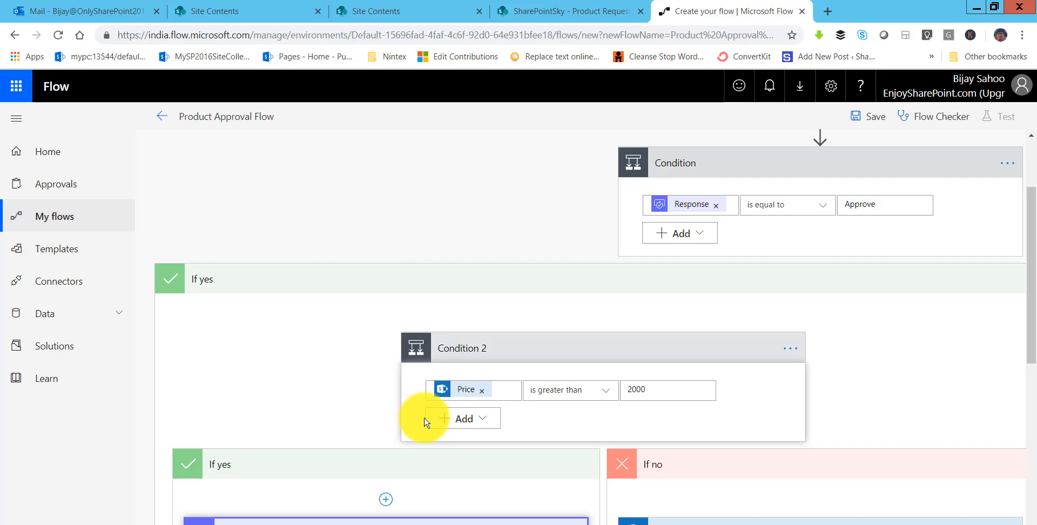
{"action": "scroll", "coordinate": [425, 422], "scroll_direction": "down", "scroll_amount": 5}
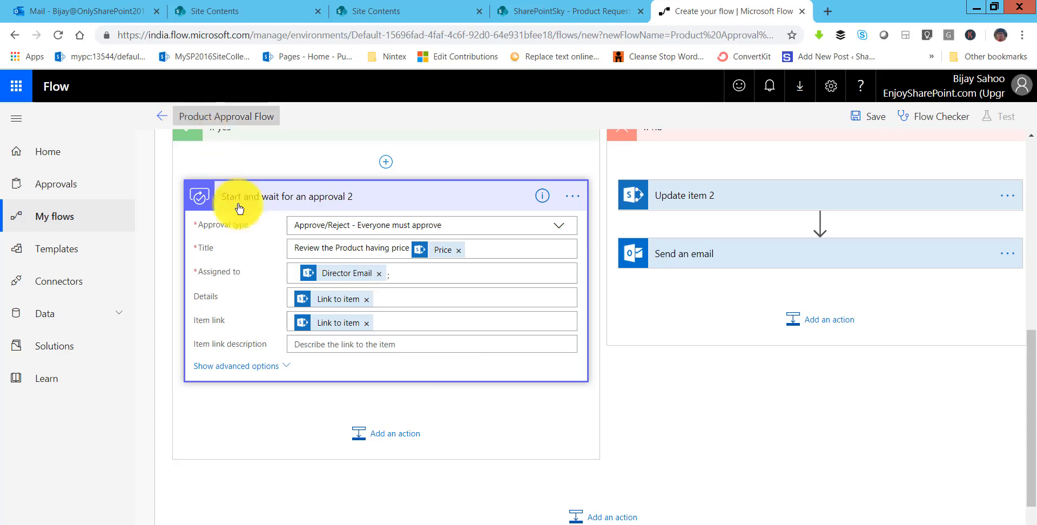
{"action": "left_click", "coordinate": [366, 445]}
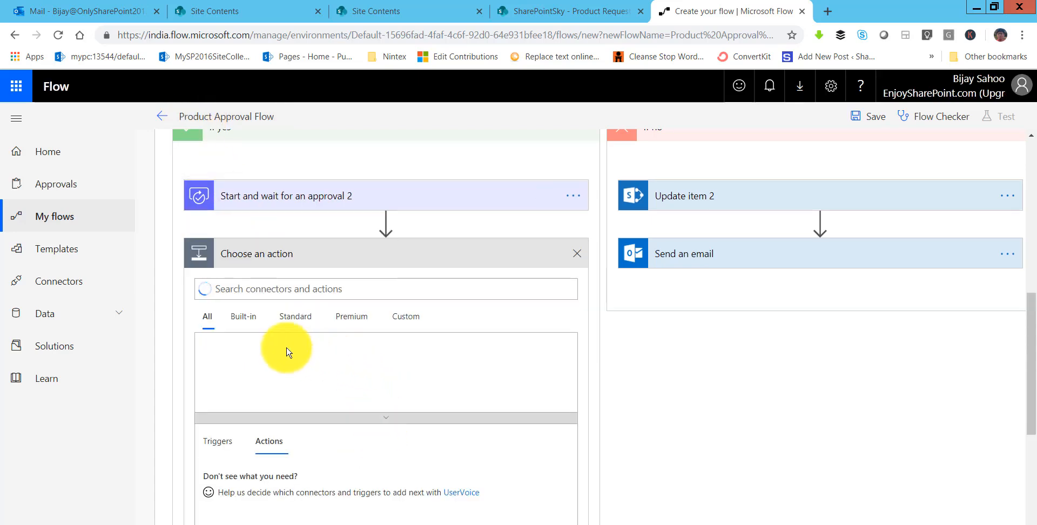
{"action": "left_click", "coordinate": [227, 358]}
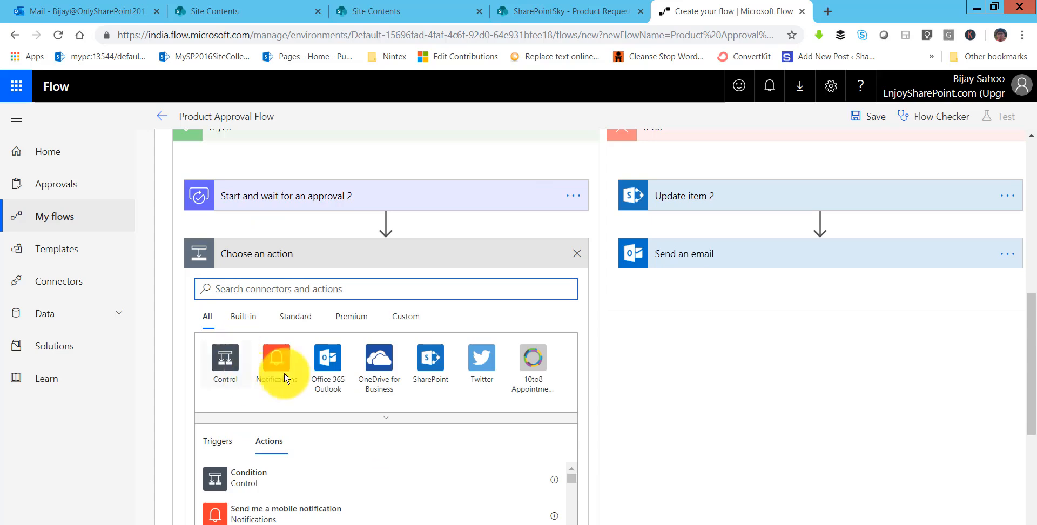
{"action": "left_click", "coordinate": [435, 359]}
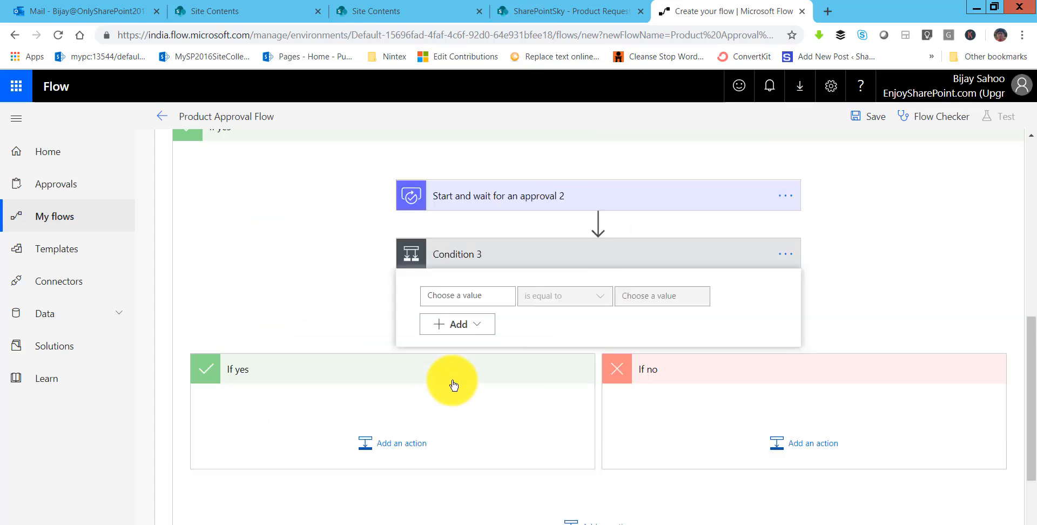
- Set Condition 3 to check that the Response from Start and wait for an approval 2 is equal to "Approve"
{"action": "left_click", "coordinate": [480, 298]}
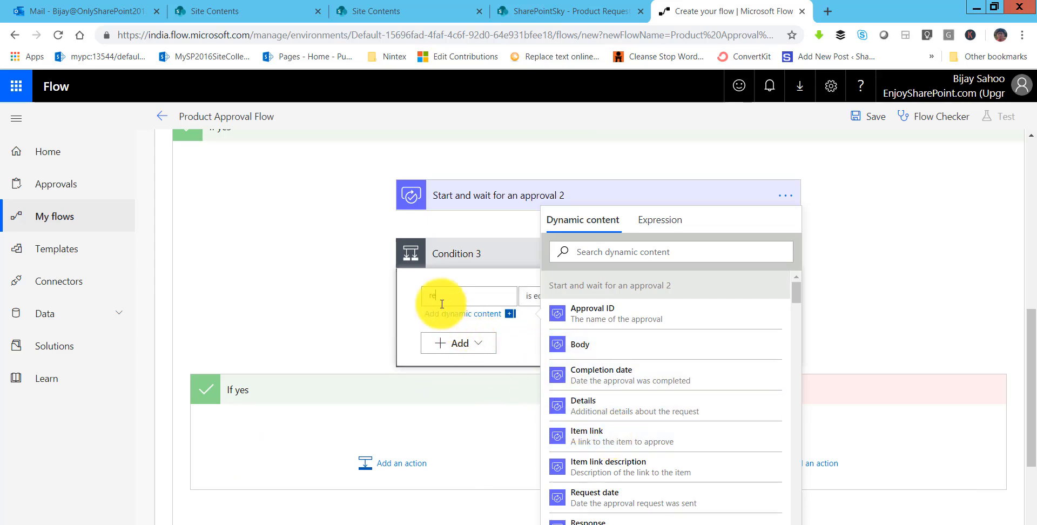
{"action": "type", "text": "re"}
{"action": "key", "text": "BackSpace"}
{"action": "key", "text": "BackSpace"}
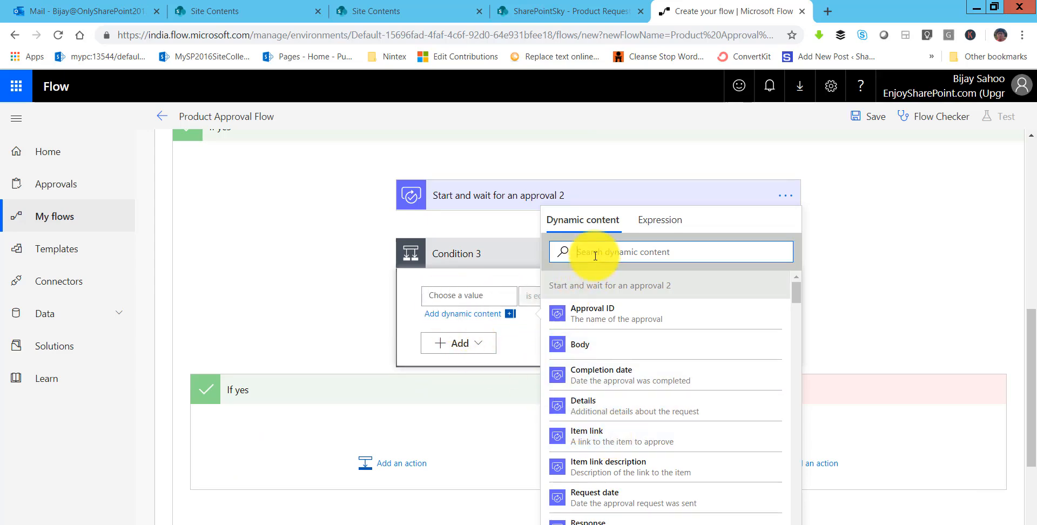
{"action": "type", "text": "res"}
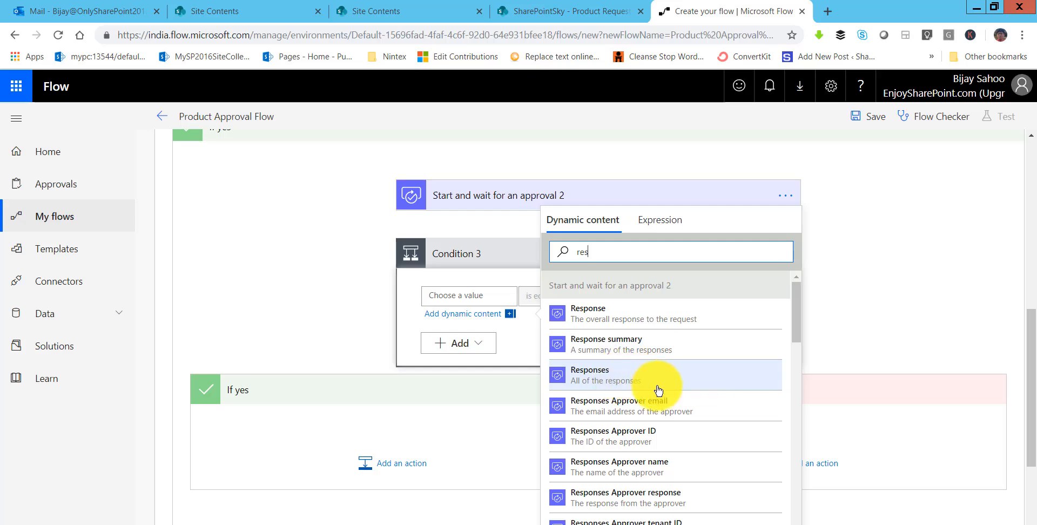
{"action": "scroll", "coordinate": [658, 390], "scroll_direction": "up", "scroll_amount": 1}
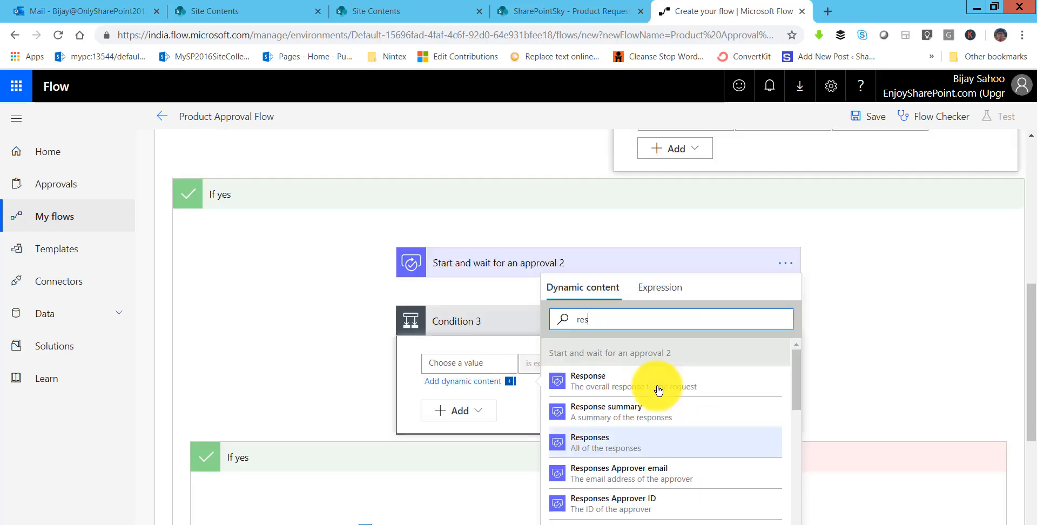
{"action": "left_click", "coordinate": [613, 396]}
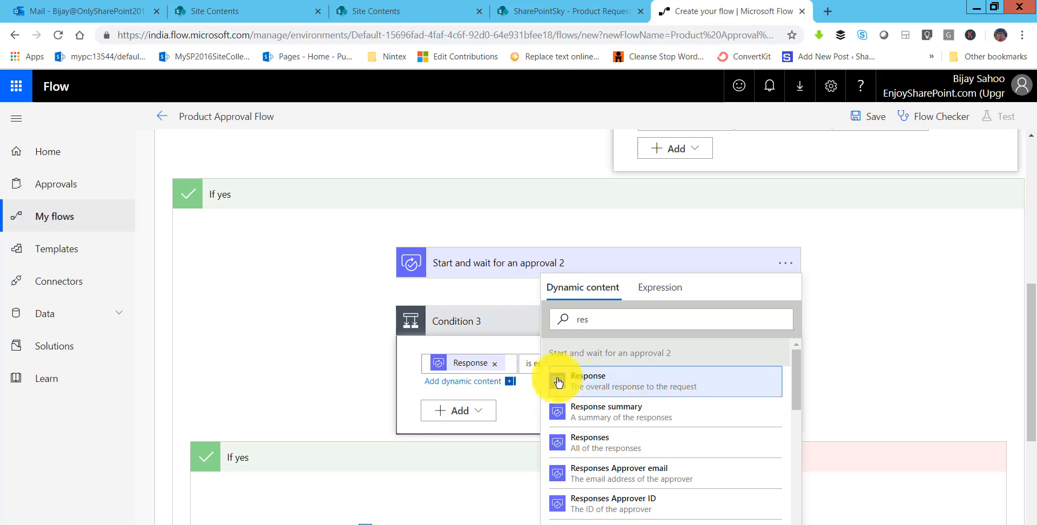
{"action": "left_click", "coordinate": [528, 367]}
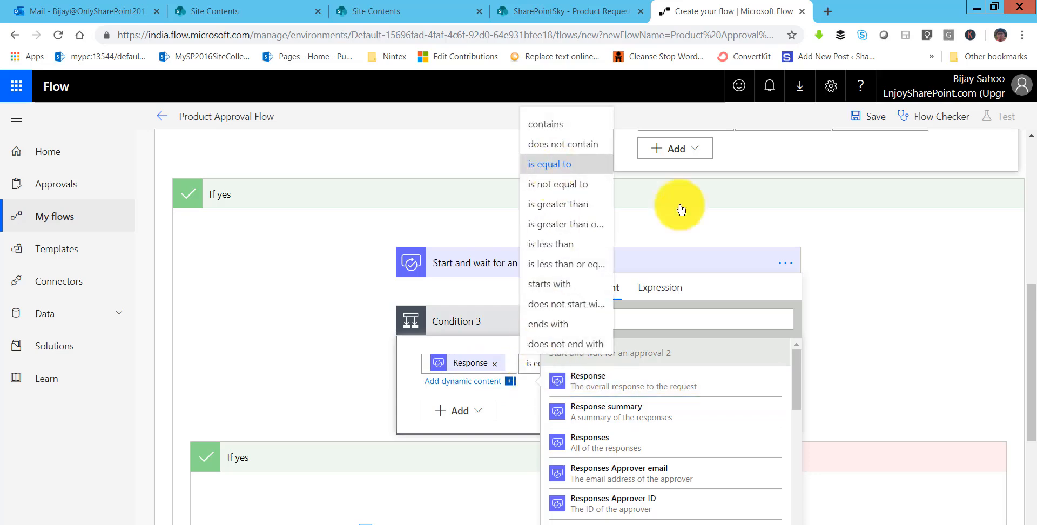
{"action": "left_click", "coordinate": [781, 240]}
{"action": "left_click", "coordinate": [675, 363]}
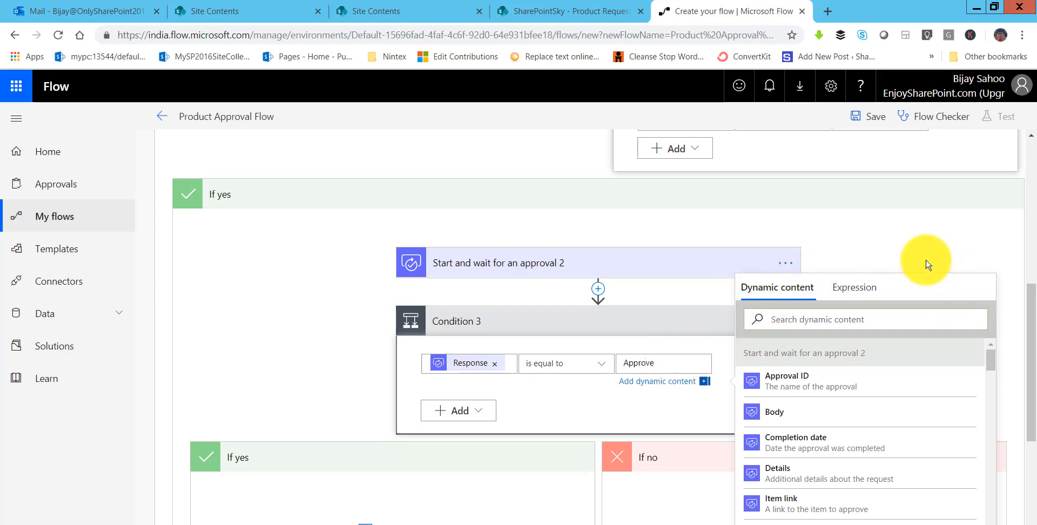
{"action": "left_click", "coordinate": [672, 416]}
- Search the actions for "update ite" and add the SharePoint Update item action in Condition 3's If yes branch
{"action": "scroll", "coordinate": [486, 378], "scroll_direction": "down", "scroll_amount": 2}
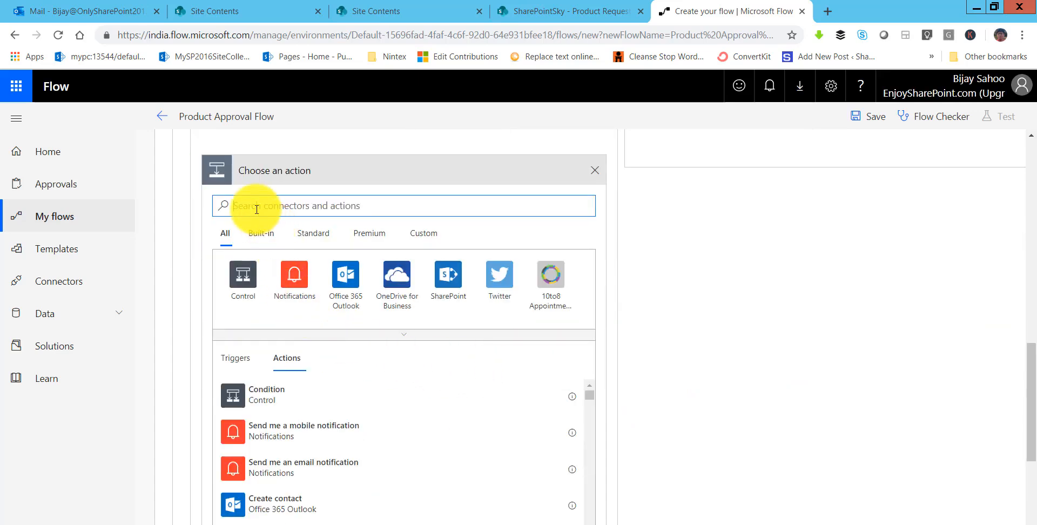
{"action": "type", "text": "update it"}
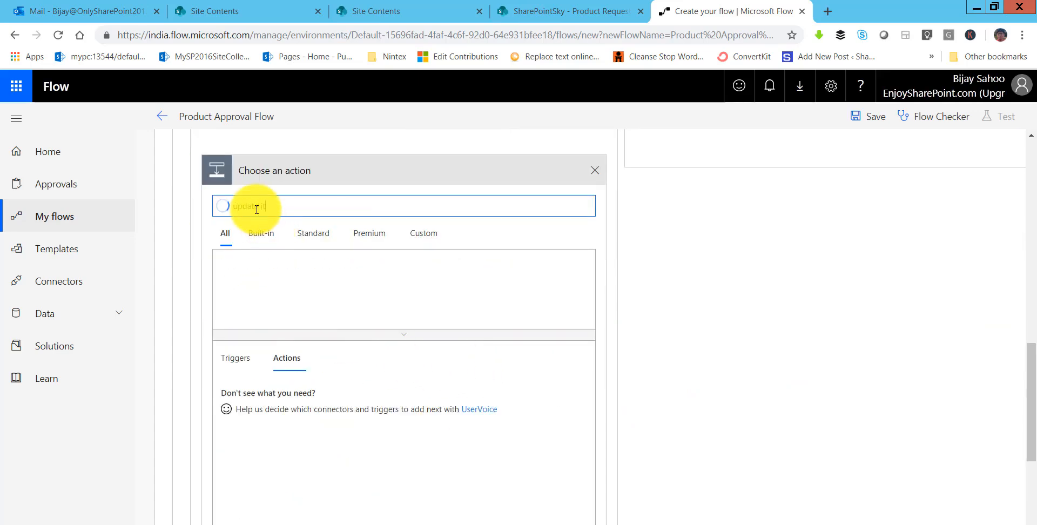
{"action": "type", "text": "e"}
{"action": "scroll", "coordinate": [280, 474], "scroll_direction": "down", "scroll_amount": 3}
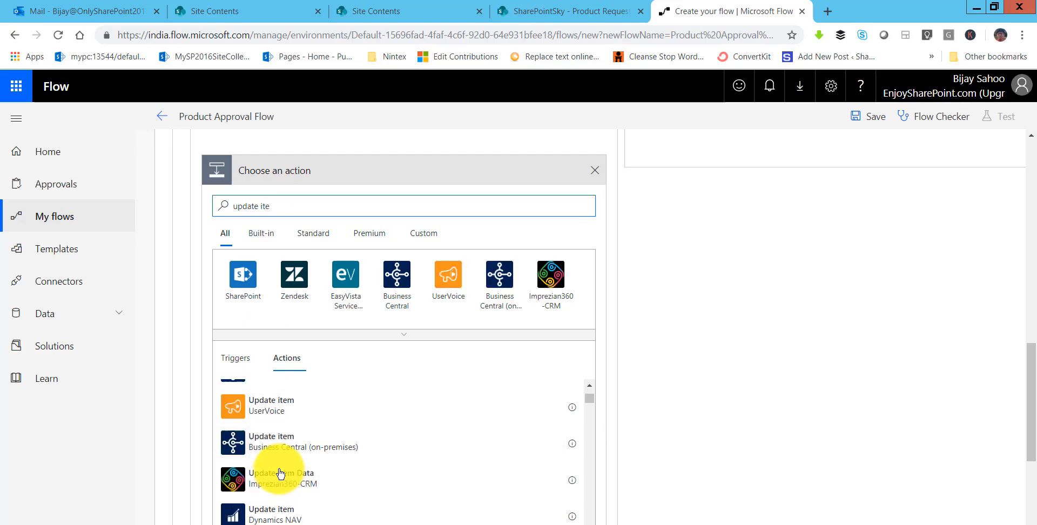
{"action": "scroll", "coordinate": [276, 432], "scroll_direction": "up", "scroll_amount": 3}
{"action": "left_click", "coordinate": [305, 398]}
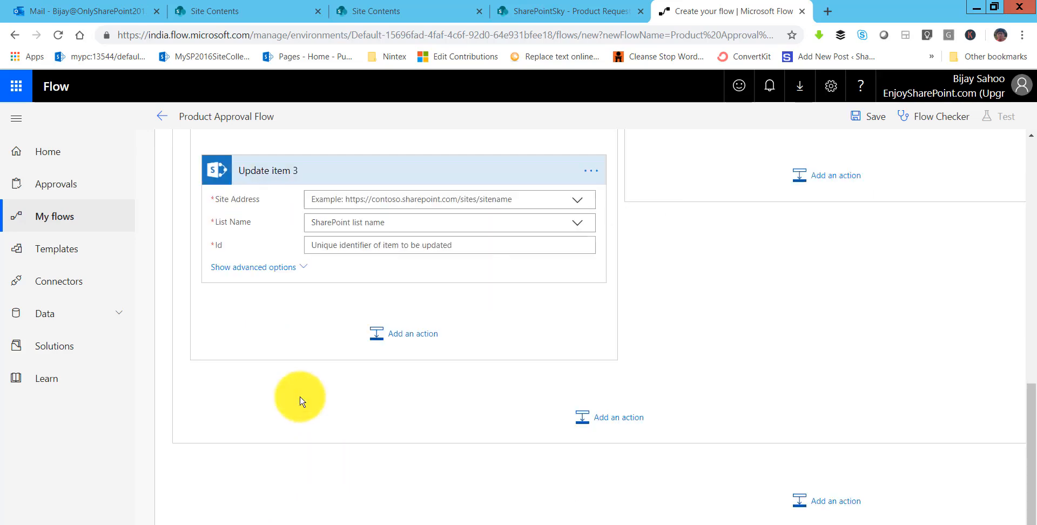
- Point Update item 3 to the SharePointSky site and its Product Request list
{"action": "left_click", "coordinate": [378, 200]}
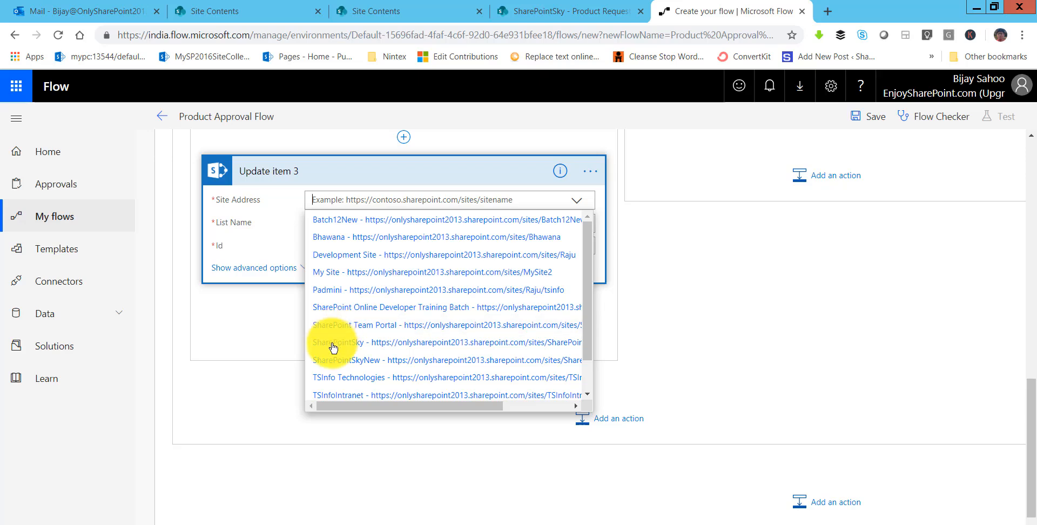
{"action": "left_click", "coordinate": [333, 343]}
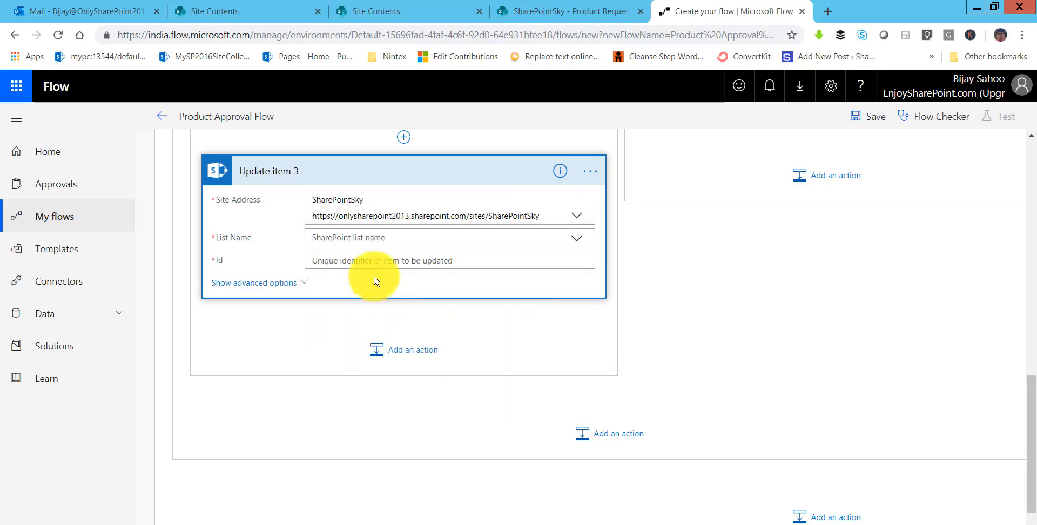
{"action": "left_click", "coordinate": [345, 239]}
{"action": "scroll", "coordinate": [331, 388], "scroll_direction": "down", "scroll_amount": 2}
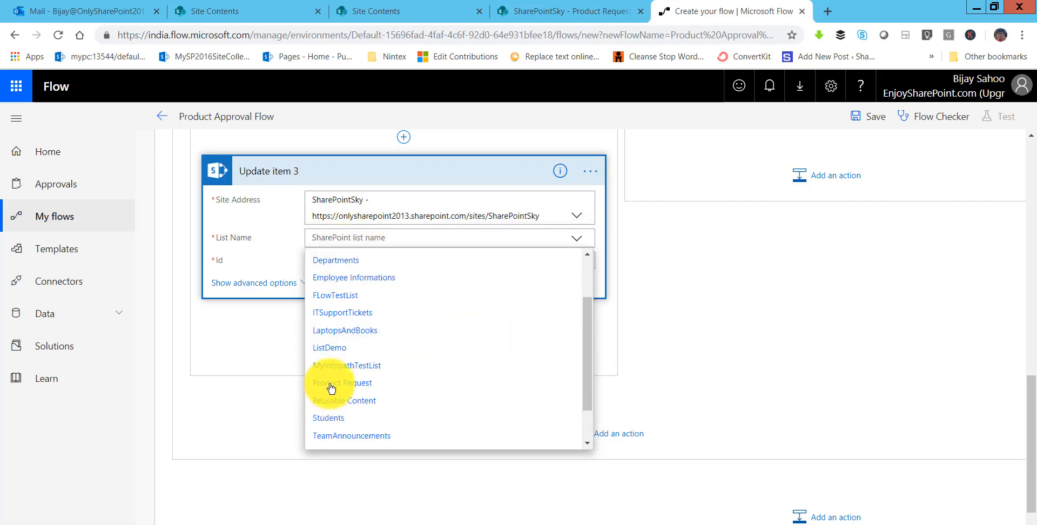
{"action": "left_click", "coordinate": [331, 385]}
- Fill the Id, Title and Price of Update item 3 with the ID, Title and Price dynamic values from When an item is created
{"action": "left_click", "coordinate": [540, 260]}
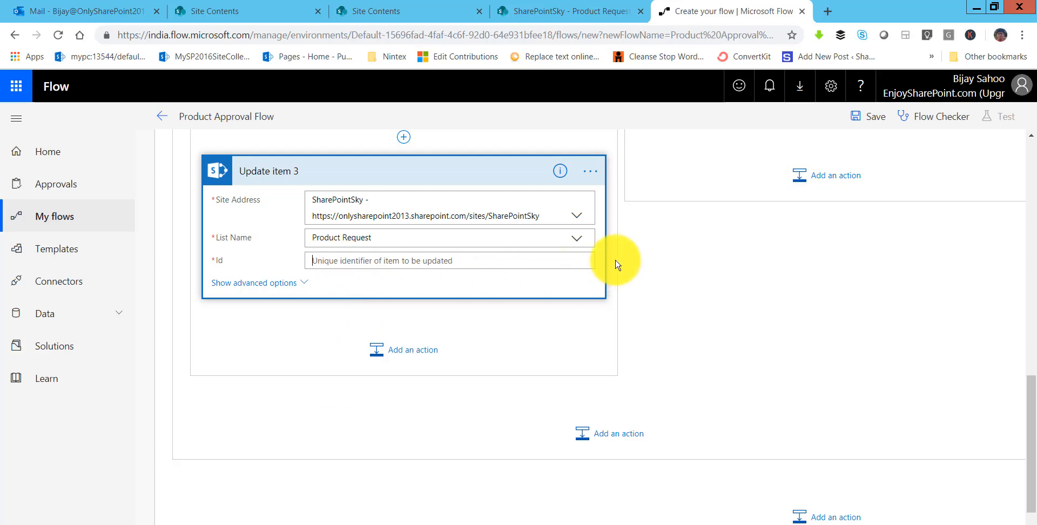
{"action": "left_click", "coordinate": [654, 276]}
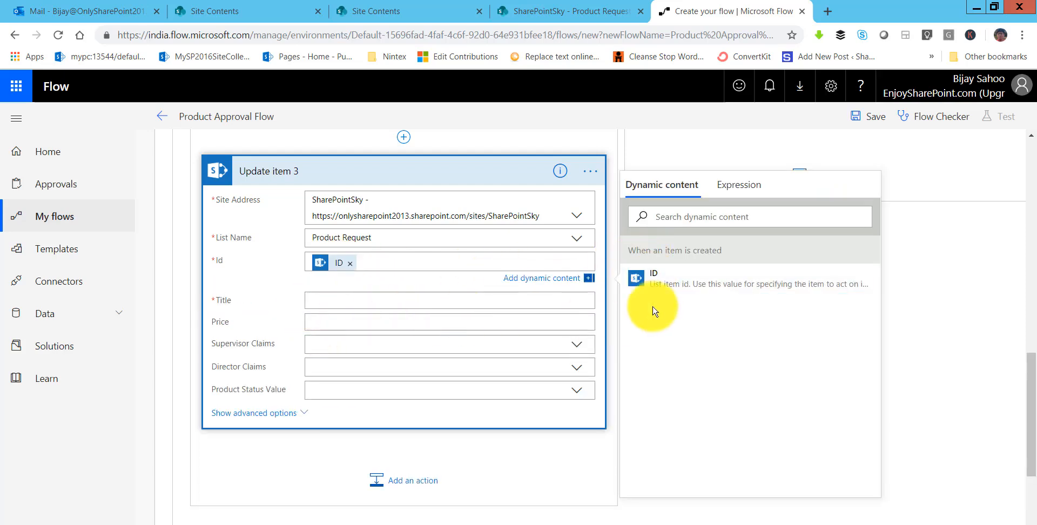
{"action": "left_click", "coordinate": [369, 297]}
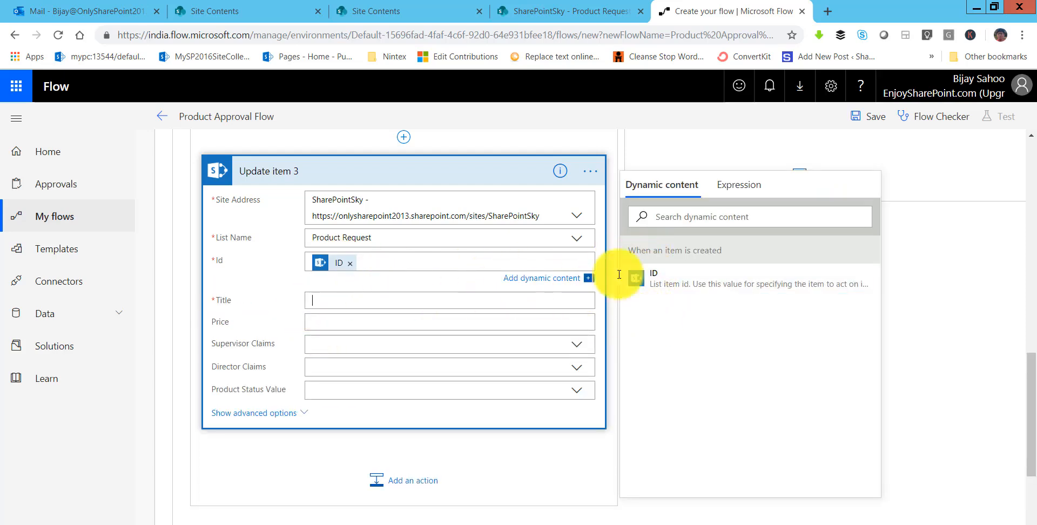
{"action": "type", "text": "title"}
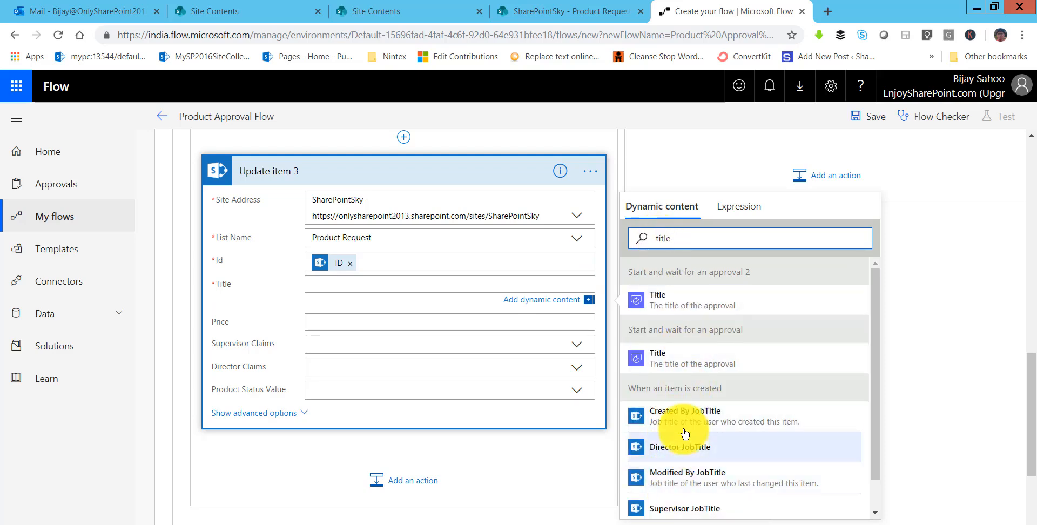
{"action": "scroll", "coordinate": [637, 427], "scroll_direction": "down", "scroll_amount": 1}
{"action": "left_click", "coordinate": [648, 503]}
{"action": "left_click", "coordinate": [378, 319]}
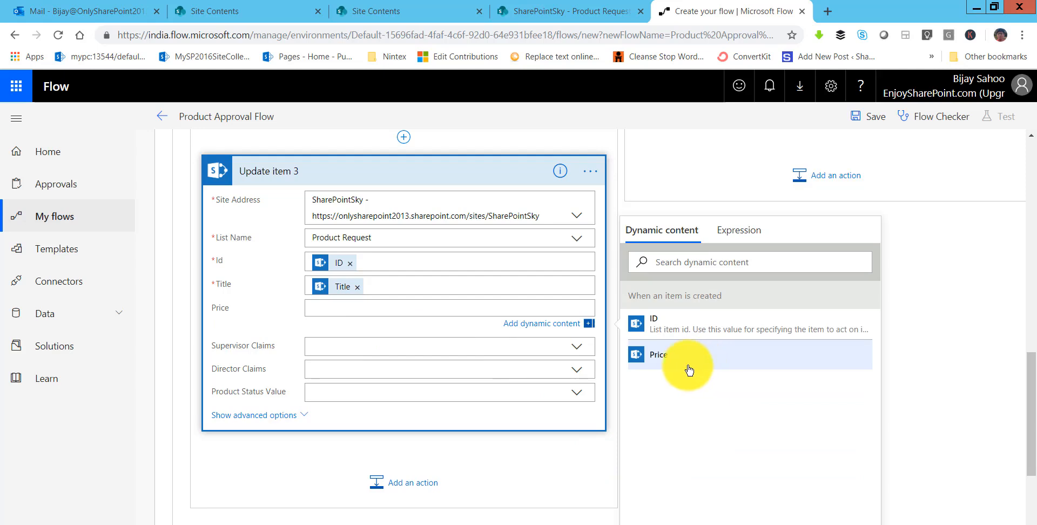
{"action": "left_click", "coordinate": [689, 371]}
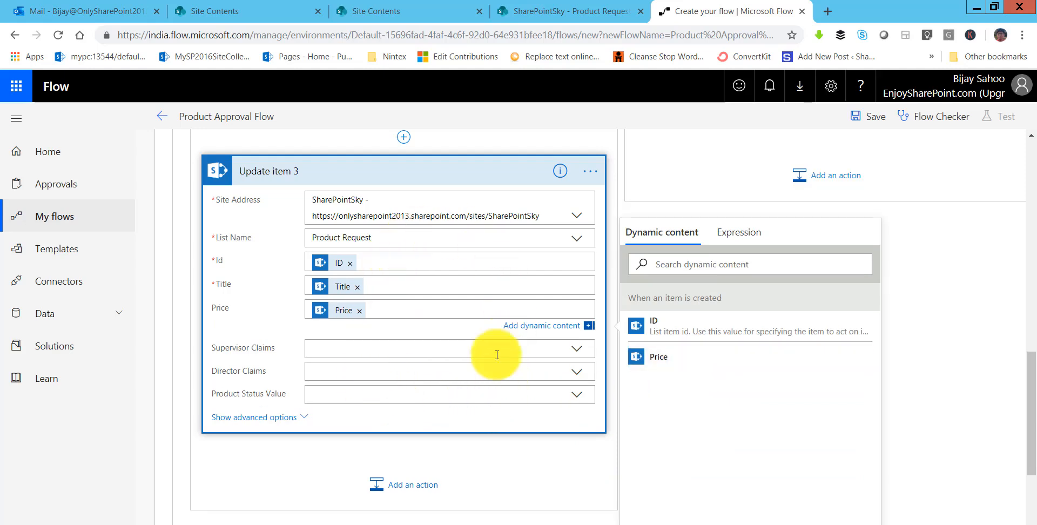
- Set the Product Status Value of Update item 3 to Approved and collapse the action
{"action": "left_click", "coordinate": [325, 392]}
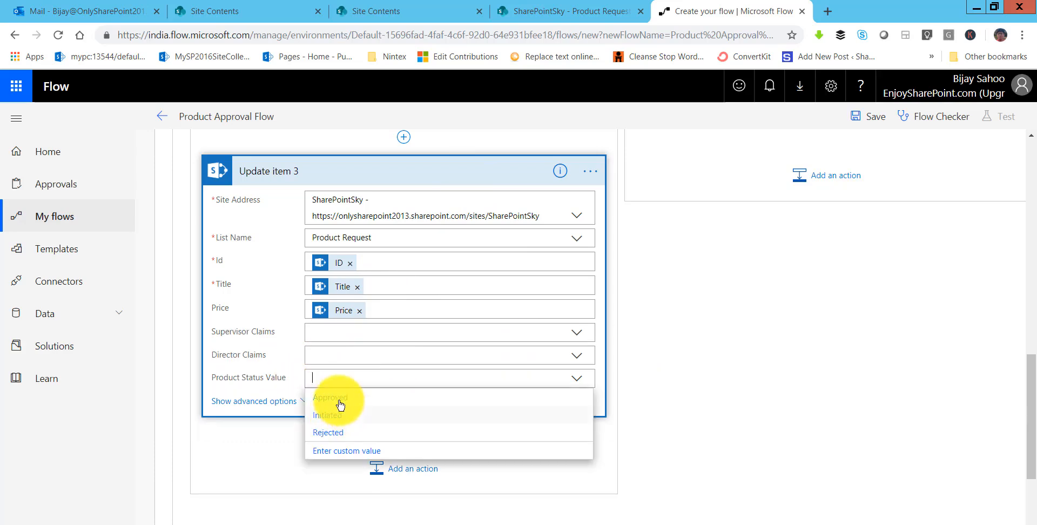
{"action": "left_click", "coordinate": [519, 395]}
{"action": "scroll", "coordinate": [574, 364], "scroll_direction": "up", "scroll_amount": 5}
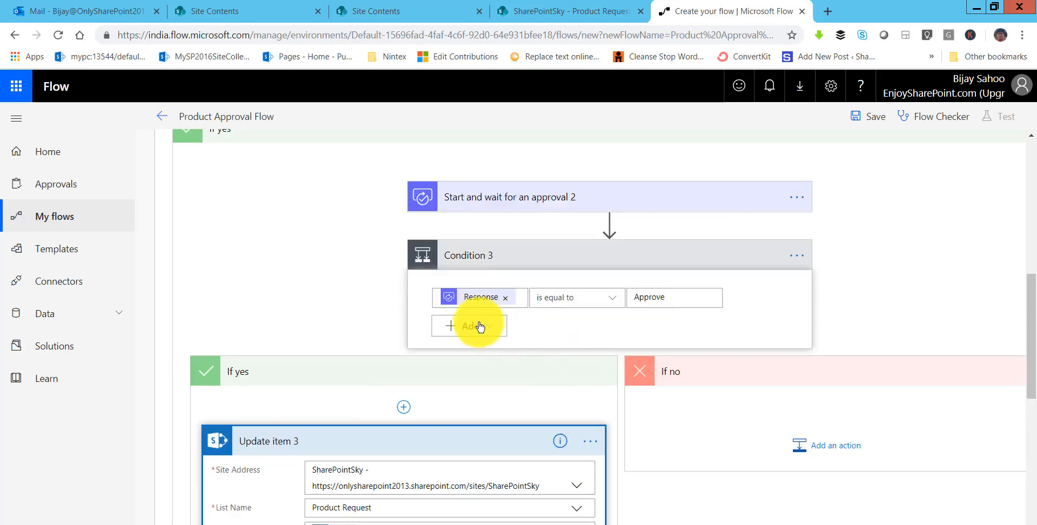
{"action": "scroll", "coordinate": [465, 418], "scroll_direction": "down", "scroll_amount": 4}
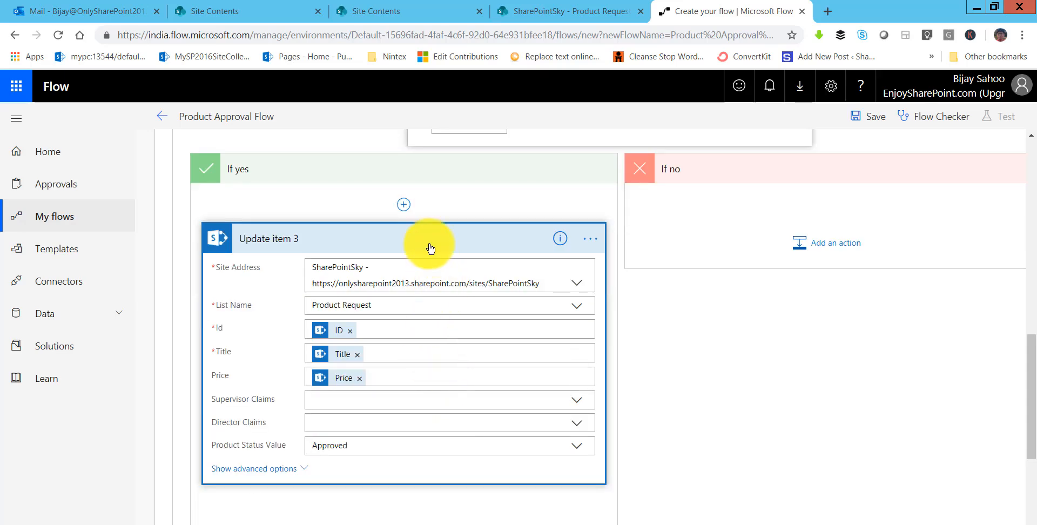
{"action": "left_click", "coordinate": [430, 248]}
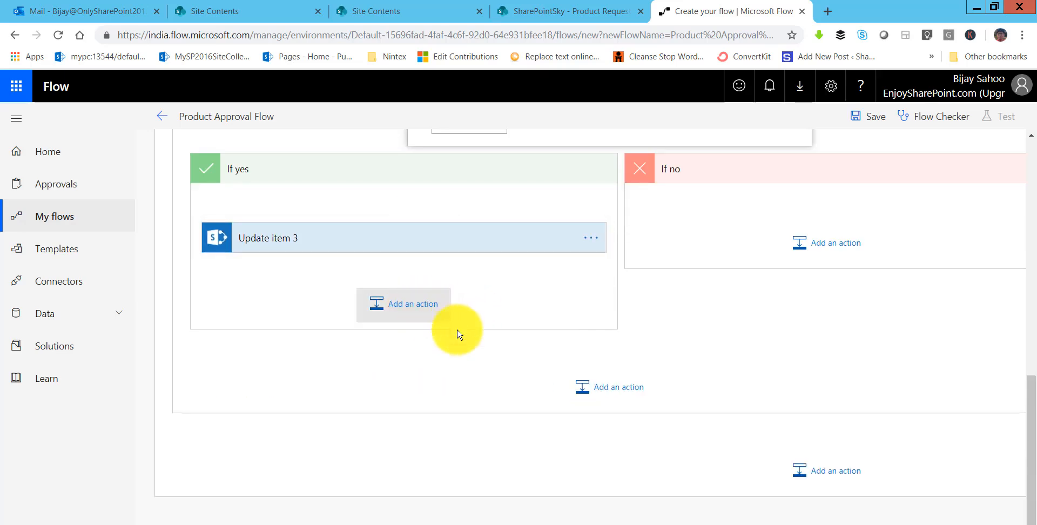
- Search the actions for "send an" and add the Office 365 Outlook Send an email action after Update item 3
{"action": "left_click", "coordinate": [440, 314]}
{"action": "left_click", "coordinate": [314, 331]}
{"action": "type", "text": "s"}
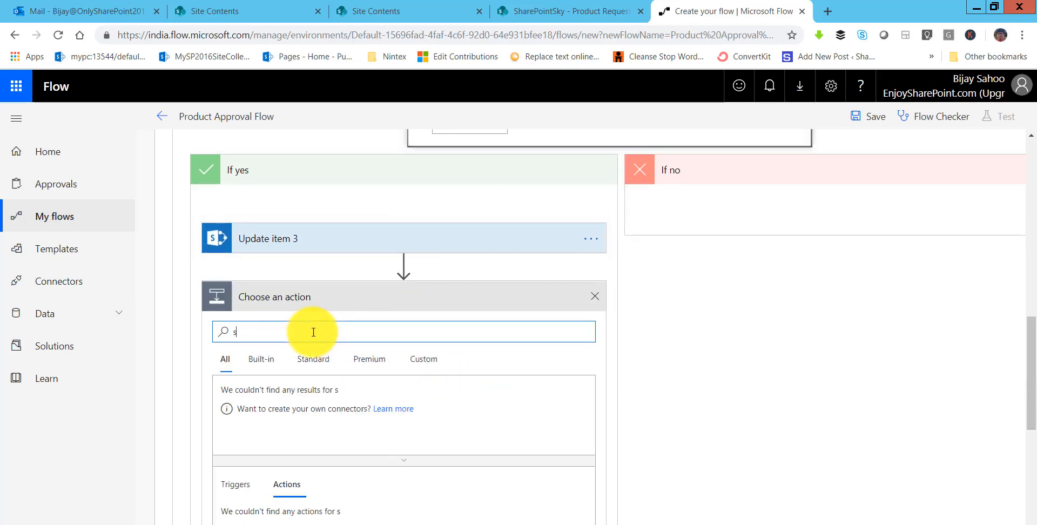
{"action": "type", "text": "end an"}
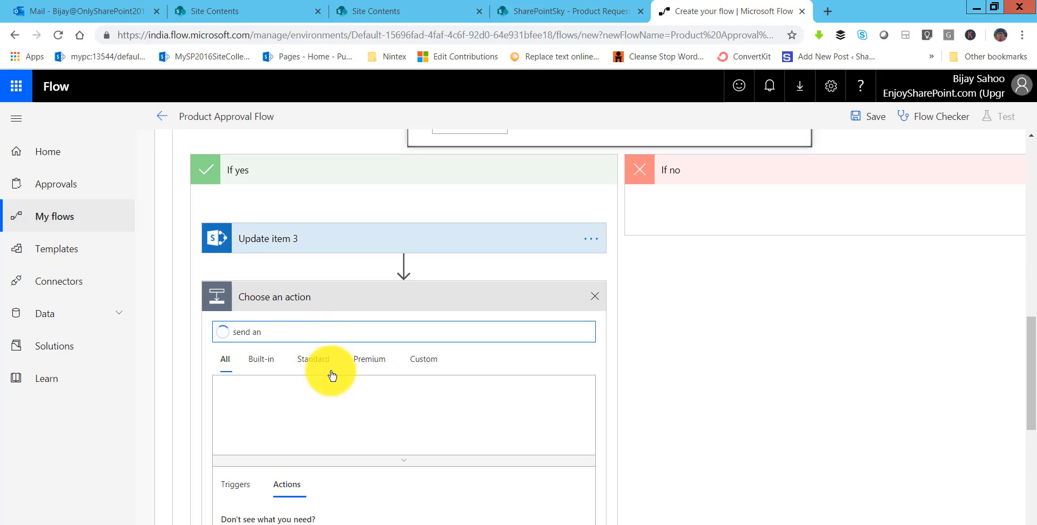
{"action": "scroll", "coordinate": [331, 378], "scroll_direction": "down", "scroll_amount": 4}
{"action": "left_click", "coordinate": [292, 392]}
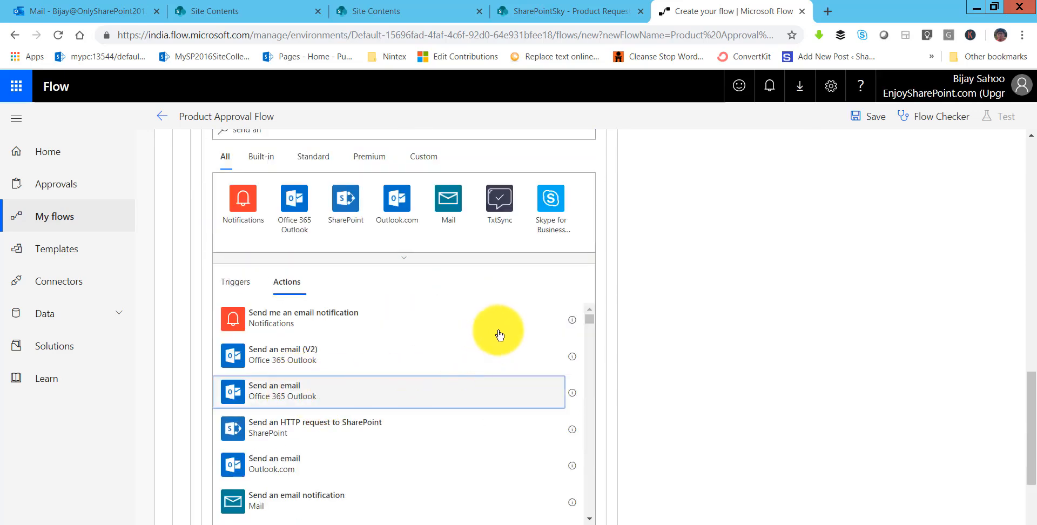
{"action": "scroll", "coordinate": [397, 286], "scroll_direction": "down", "scroll_amount": 5}
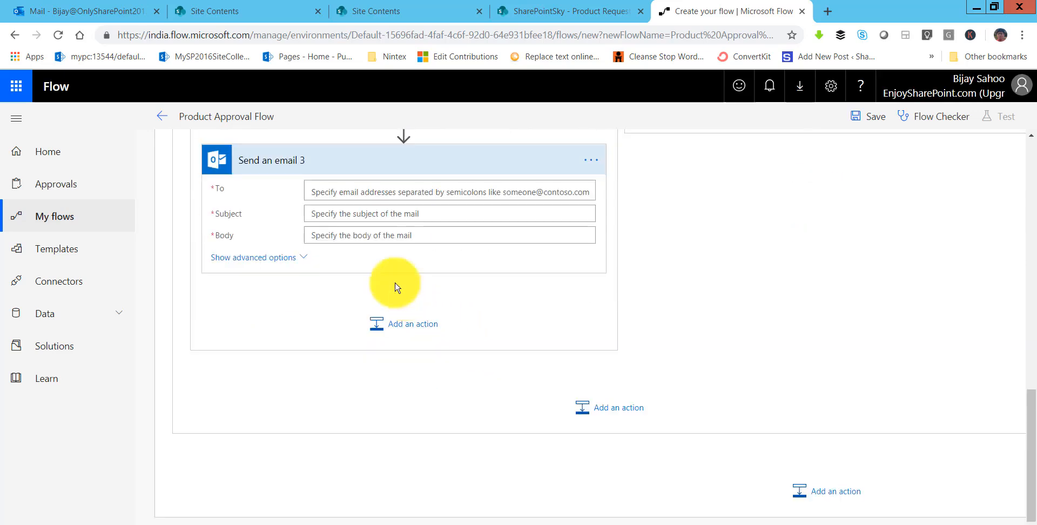
- Address Send an email 3 to Update item 3's Created By Email and enter the subject "Product APproved by Director"
{"action": "left_click", "coordinate": [359, 192]}
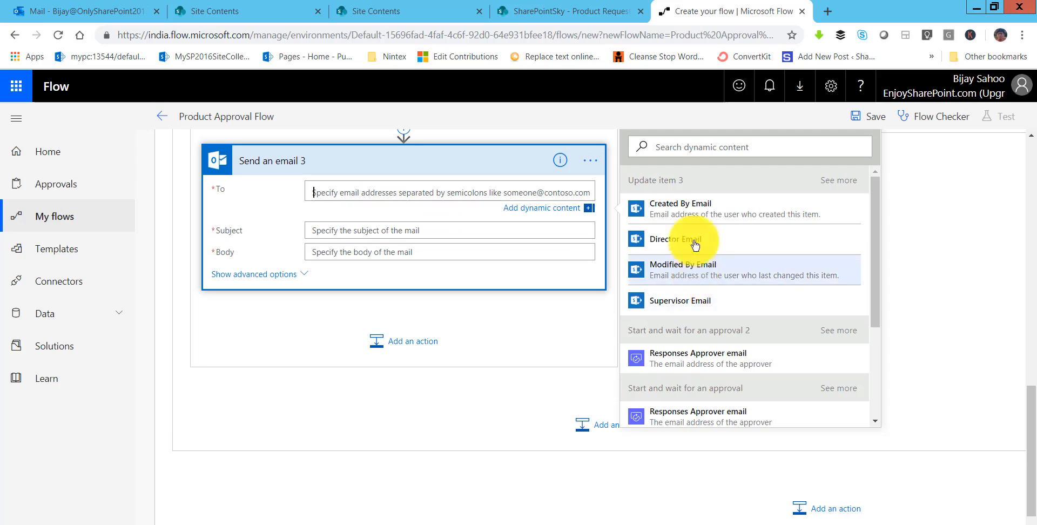
{"action": "left_click", "coordinate": [672, 210]}
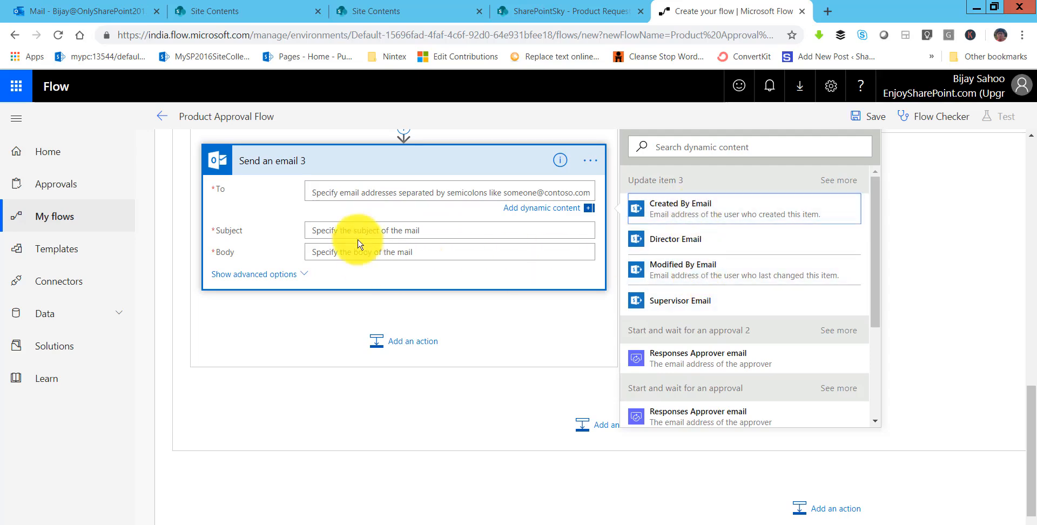
{"action": "left_click", "coordinate": [404, 238]}
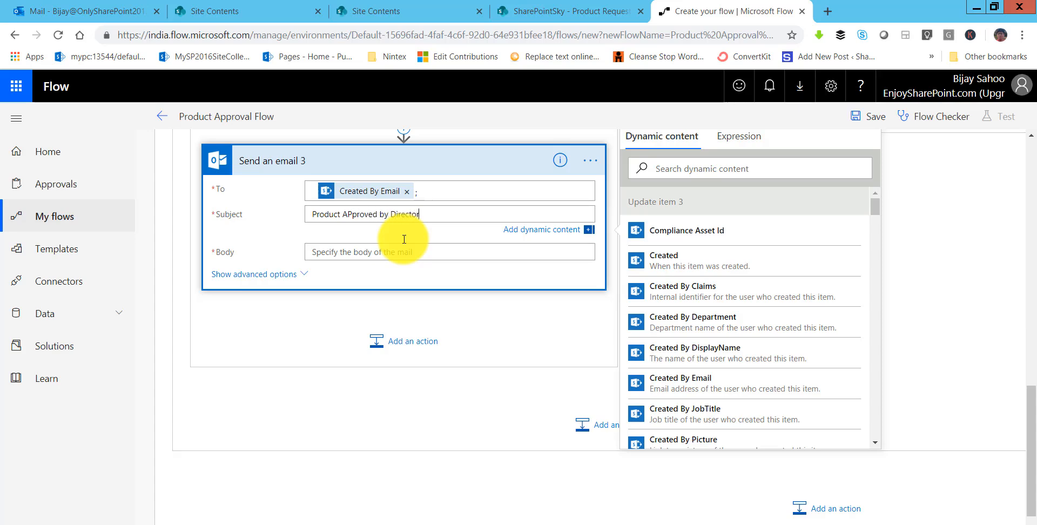
- Insert Update item 3's Link to item dynamic value as the body of Send an email 3 and collapse the action
{"action": "left_click", "coordinate": [398, 250]}
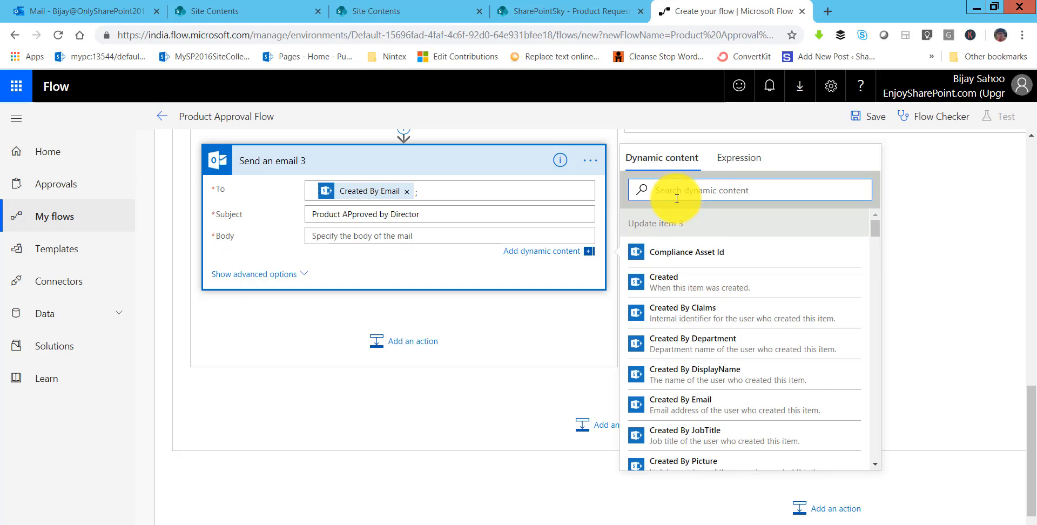
{"action": "left_click", "coordinate": [677, 198]}
{"action": "type", "text": "Link"}
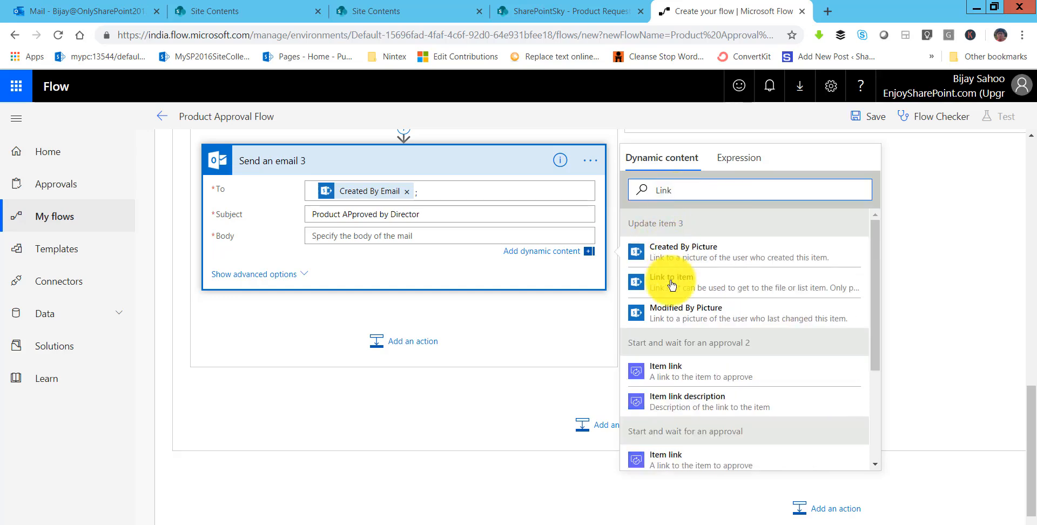
{"action": "left_click", "coordinate": [697, 280]}
{"action": "scroll", "coordinate": [558, 292], "scroll_direction": "up", "scroll_amount": 4}
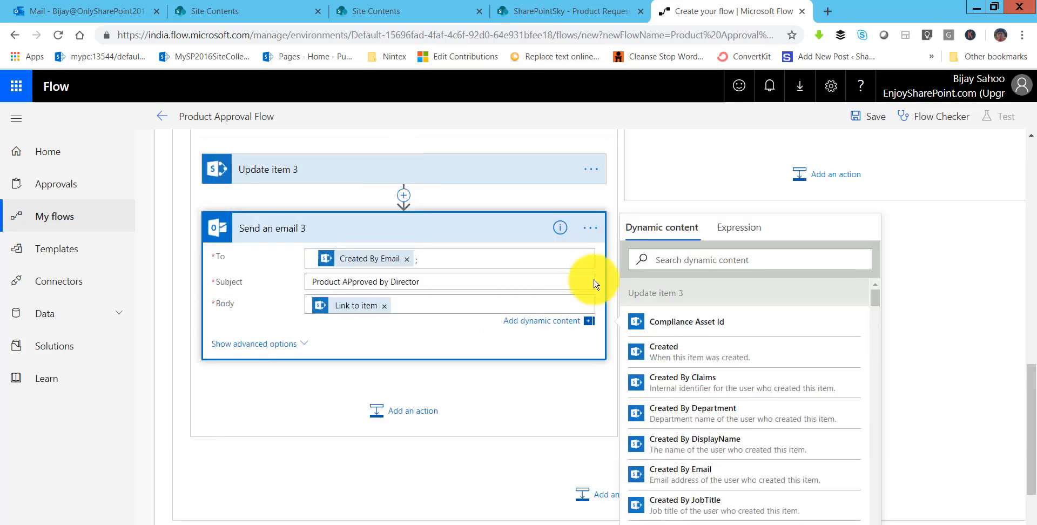
{"action": "left_click", "coordinate": [838, 324]}
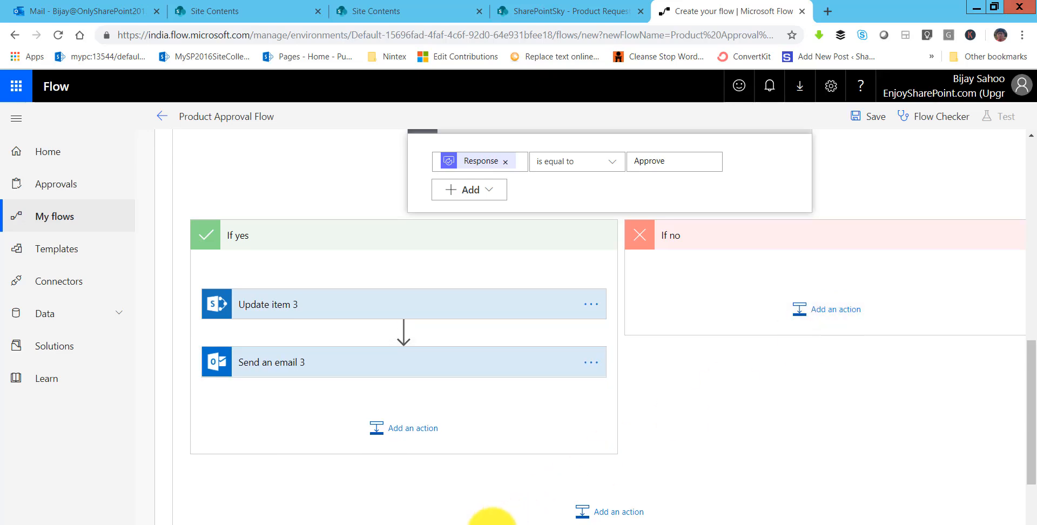
- Search the actions for "update" and add the SharePoint Update item action in Condition 3's If no branch
{"action": "scroll", "coordinate": [583, 327], "scroll_direction": "right", "scroll_amount": 4}
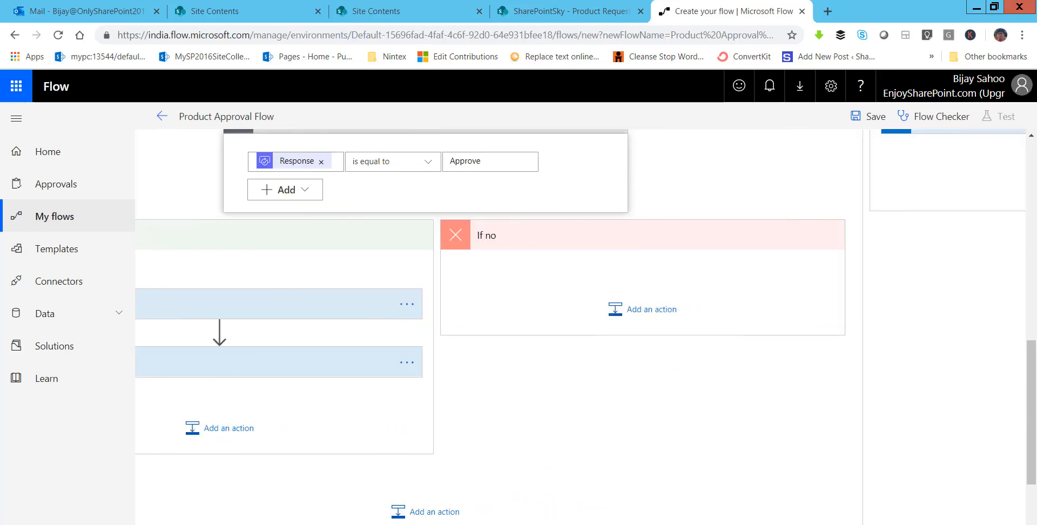
{"action": "left_click", "coordinate": [605, 316]}
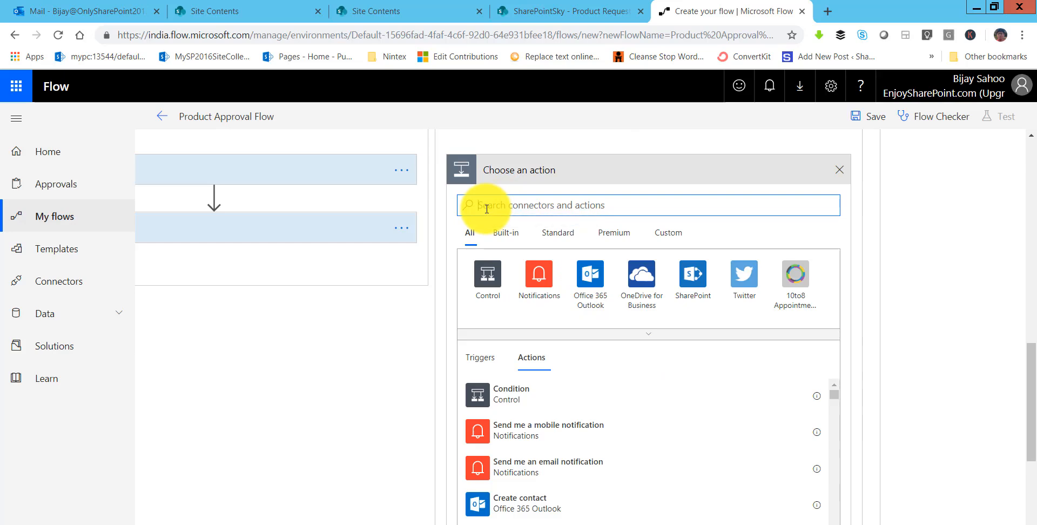
{"action": "type", "text": "update"}
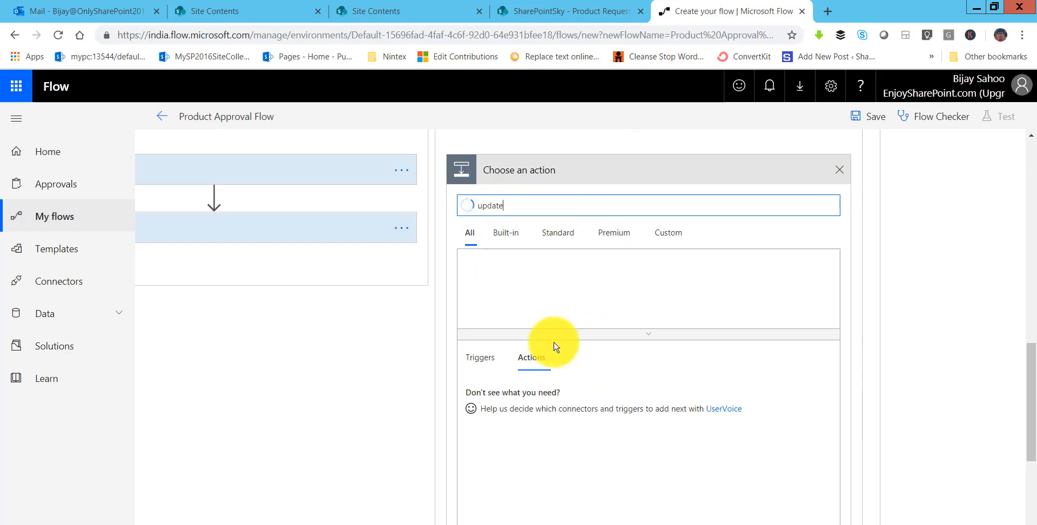
{"action": "scroll", "coordinate": [521, 463], "scroll_direction": "down", "scroll_amount": 3}
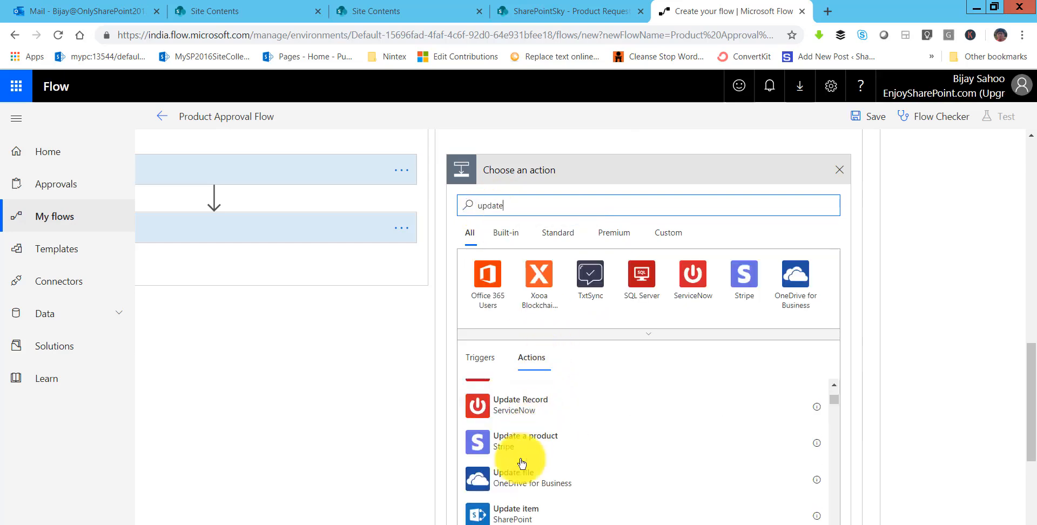
{"action": "left_click", "coordinate": [521, 512]}
- Point Update item 4 to the SharePointSky site and its Product Request list
{"action": "left_click", "coordinate": [591, 203]}
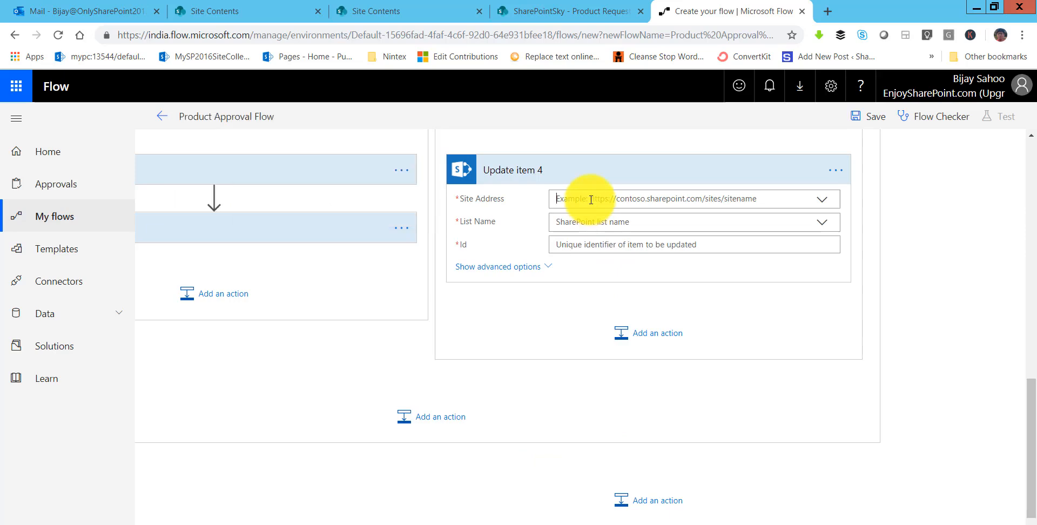
{"action": "left_click", "coordinate": [592, 341]}
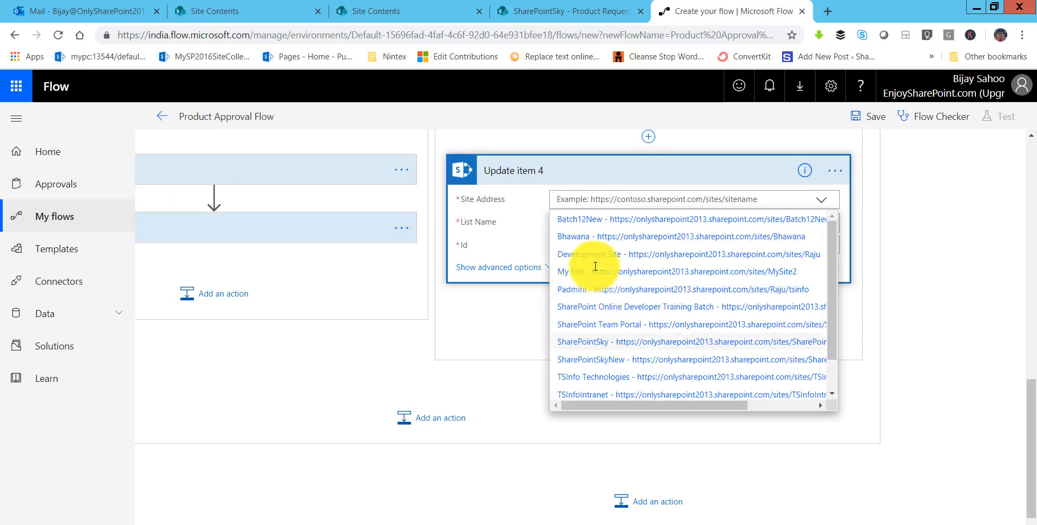
{"action": "left_click", "coordinate": [591, 237]}
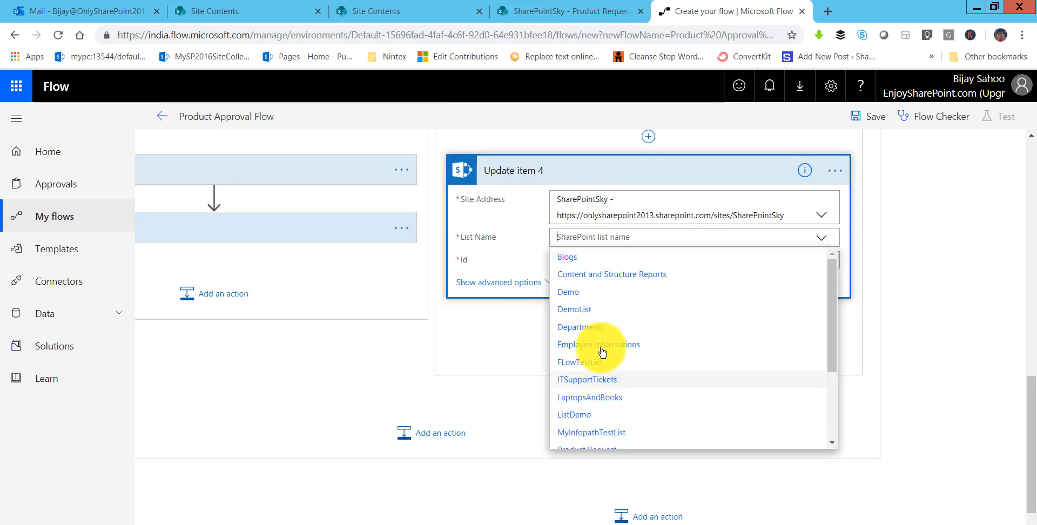
{"action": "scroll", "coordinate": [595, 338], "scroll_direction": "down", "scroll_amount": 2}
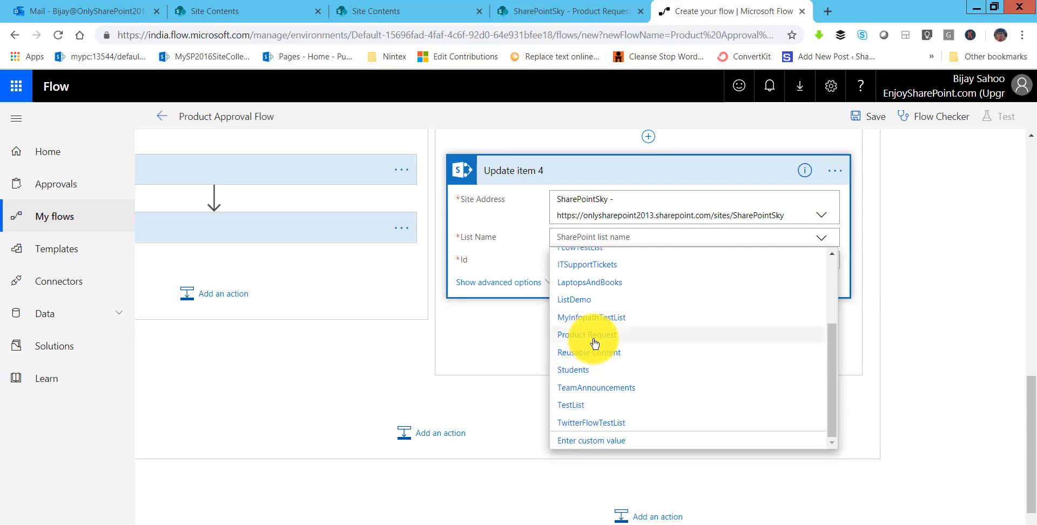
{"action": "left_click", "coordinate": [593, 339]}
- Fill the Id, Title and Price of Update item 4 with the ID, Title and Price dynamic values from When an item is created
{"action": "left_click", "coordinate": [696, 264]}
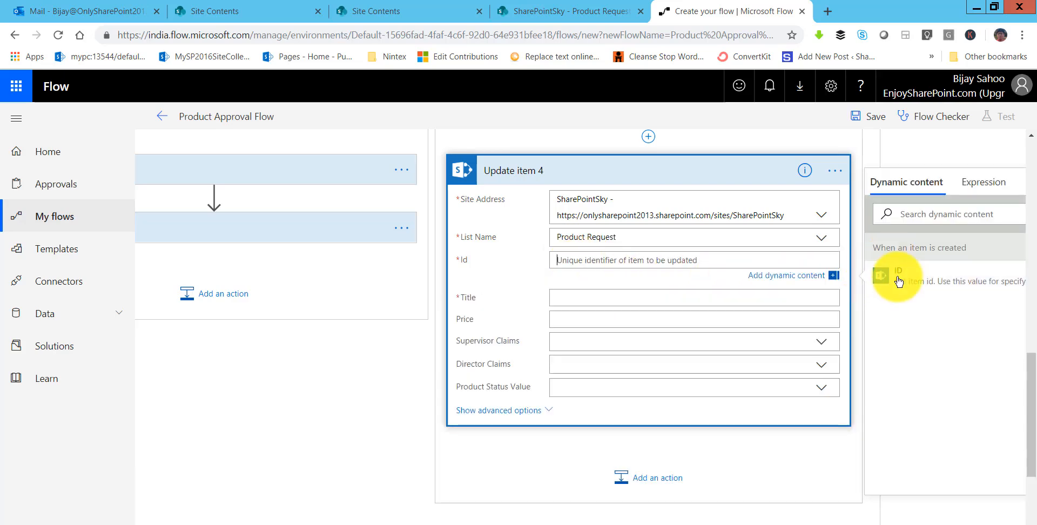
{"action": "left_click", "coordinate": [890, 270]}
{"action": "left_click", "coordinate": [560, 299]}
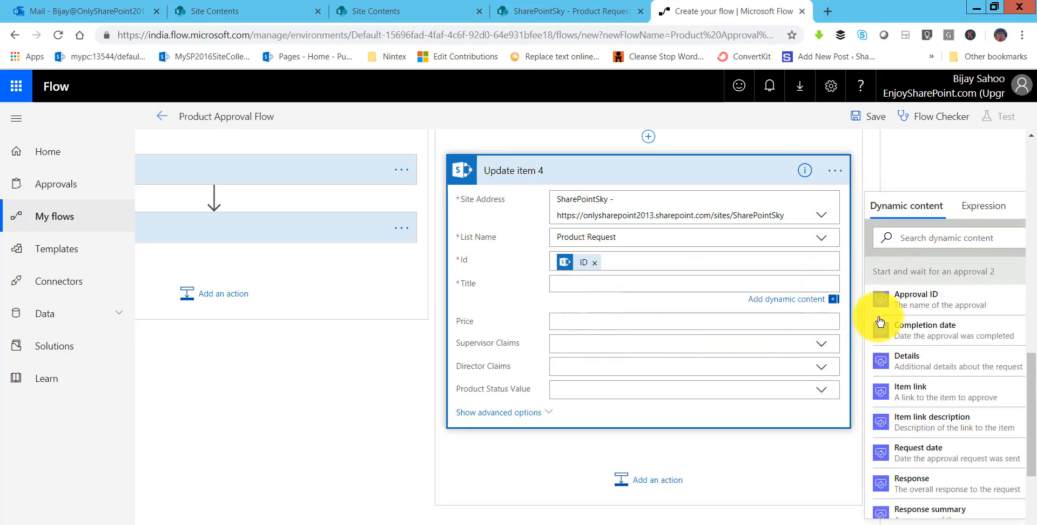
{"action": "left_click", "coordinate": [899, 239]}
{"action": "type", "text": "title"}
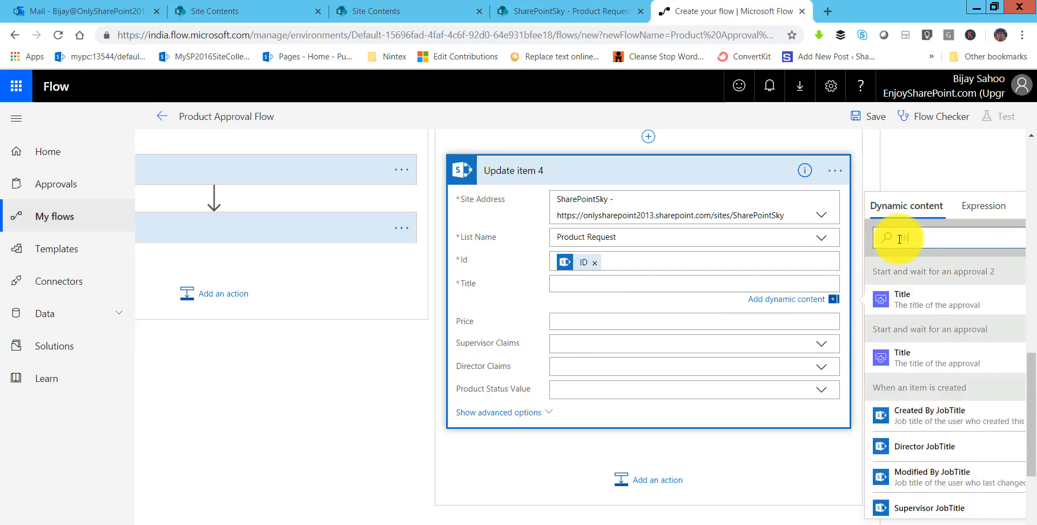
{"action": "scroll", "coordinate": [920, 453], "scroll_direction": "down", "scroll_amount": 1}
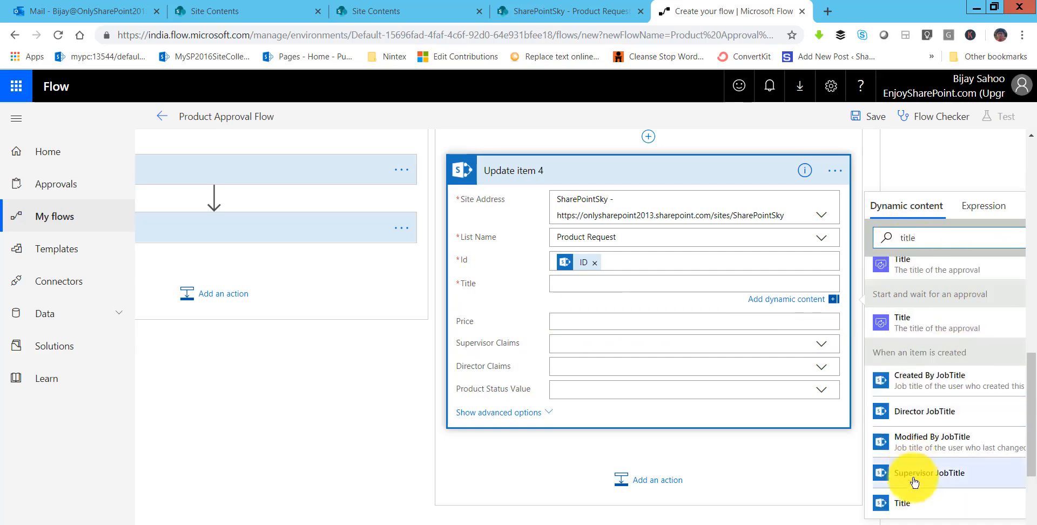
{"action": "left_click", "coordinate": [901, 501]}
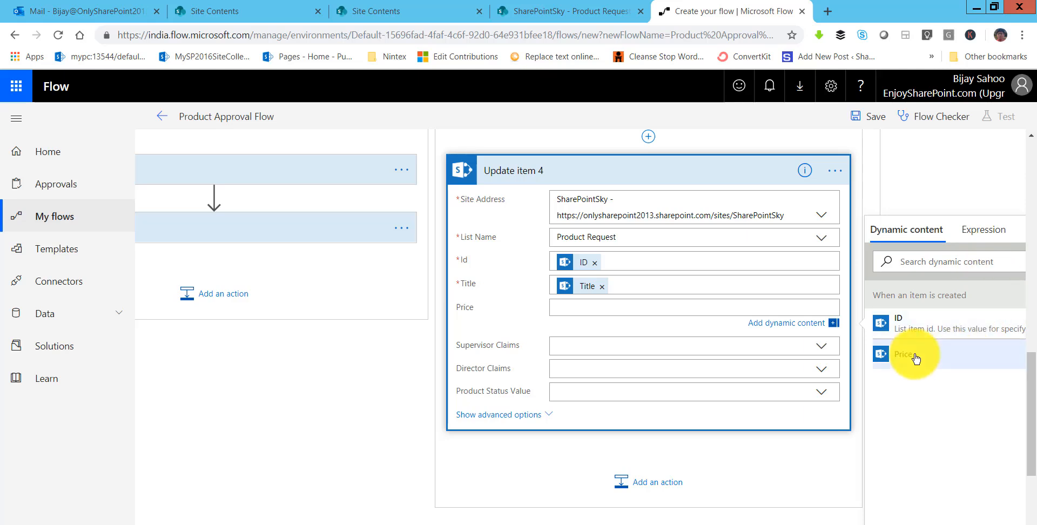
{"action": "left_click", "coordinate": [891, 356]}
- Set the Product Status Value of Update item 4 to Rejected and collapse the action
{"action": "left_click", "coordinate": [567, 393]}
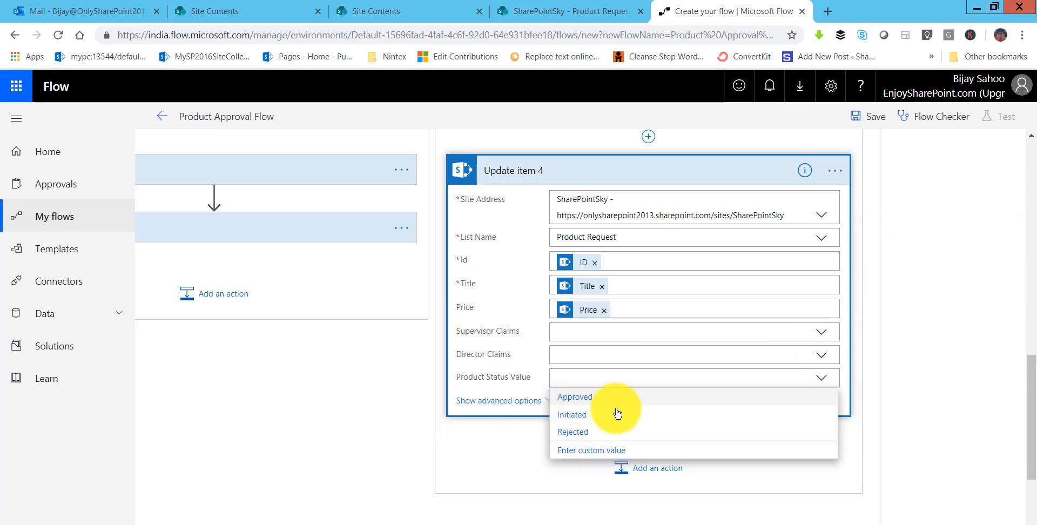
{"action": "left_click", "coordinate": [574, 432]}
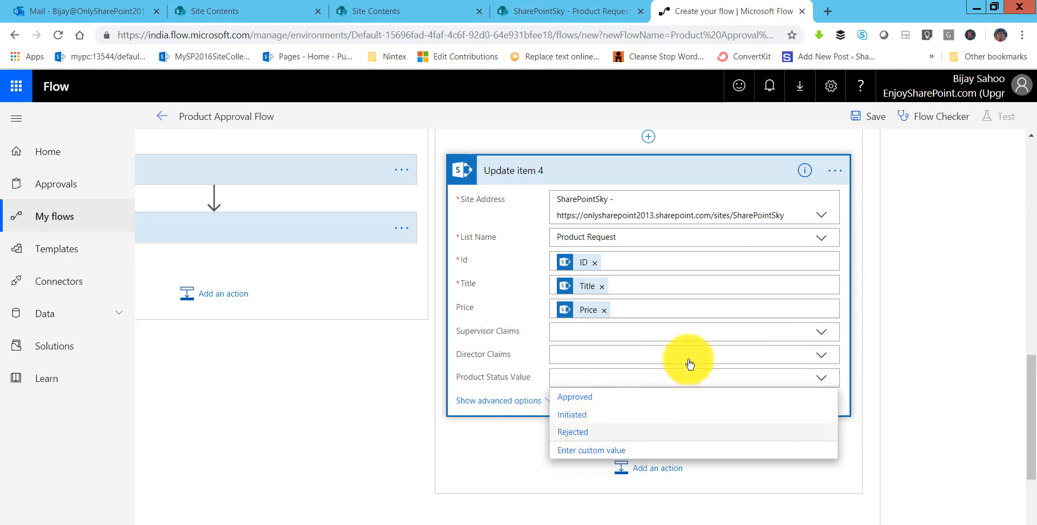
{"action": "left_click", "coordinate": [725, 181]}
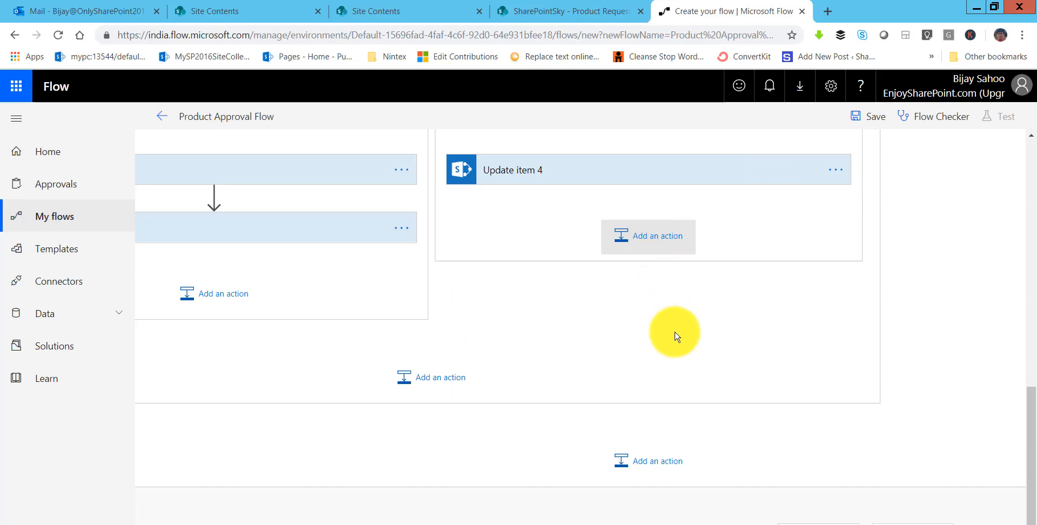
- Search the actions for "send an" and add the Office 365 Outlook Send an email action after Update item 4
{"action": "left_click", "coordinate": [648, 236]}
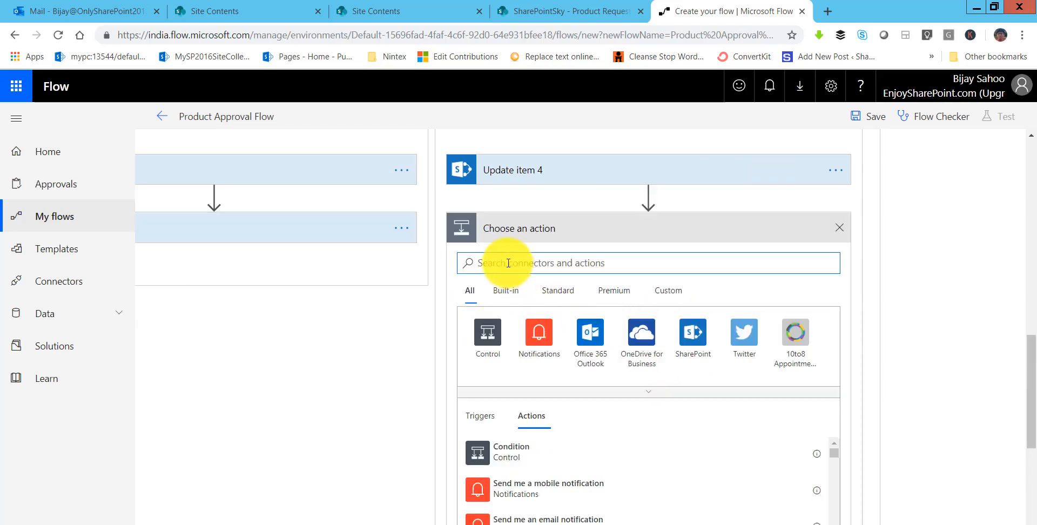
{"action": "type", "text": "send an"}
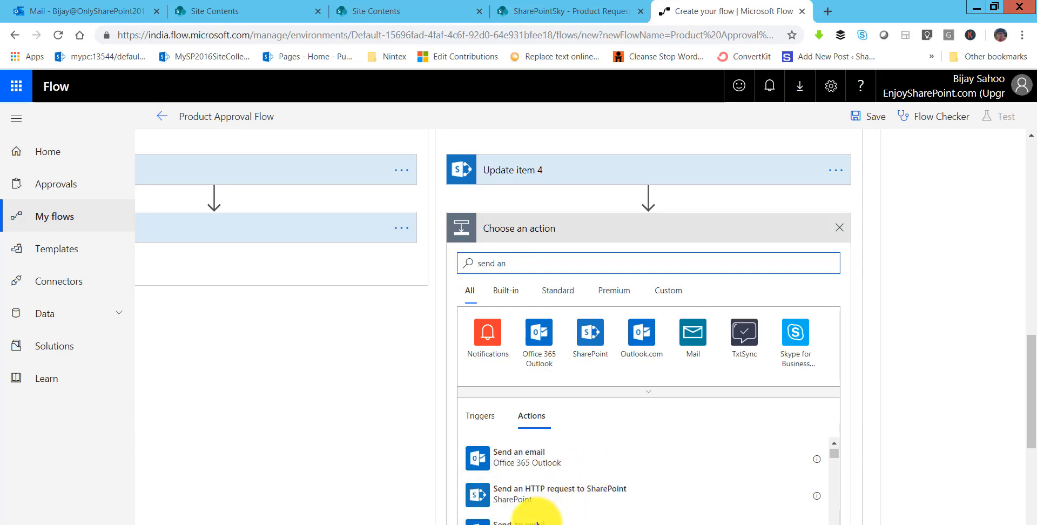
{"action": "left_click", "coordinate": [552, 462]}
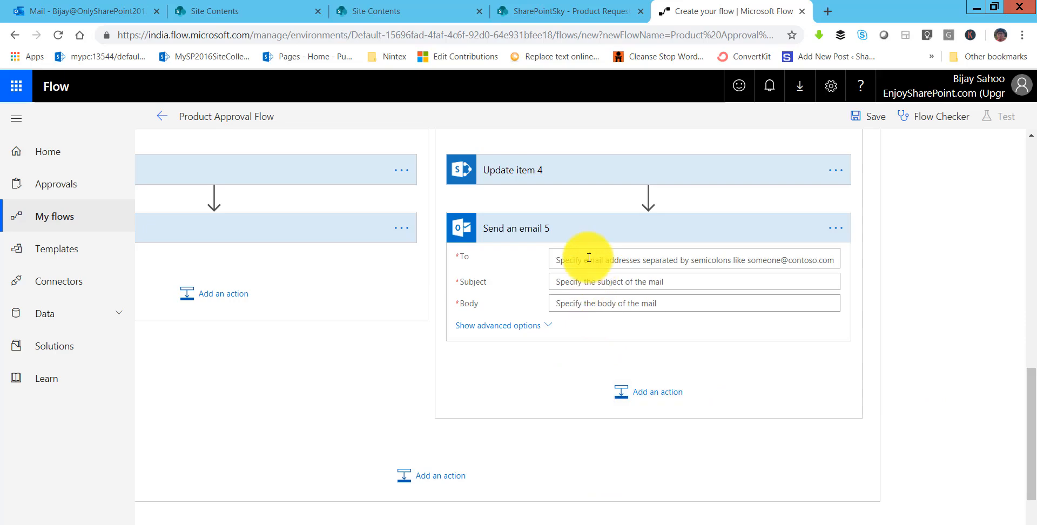
- Address Send an email 5 to Update item 4's Created By Email and enter the subject "Product Rejected by Director"
{"action": "left_click", "coordinate": [589, 257]}
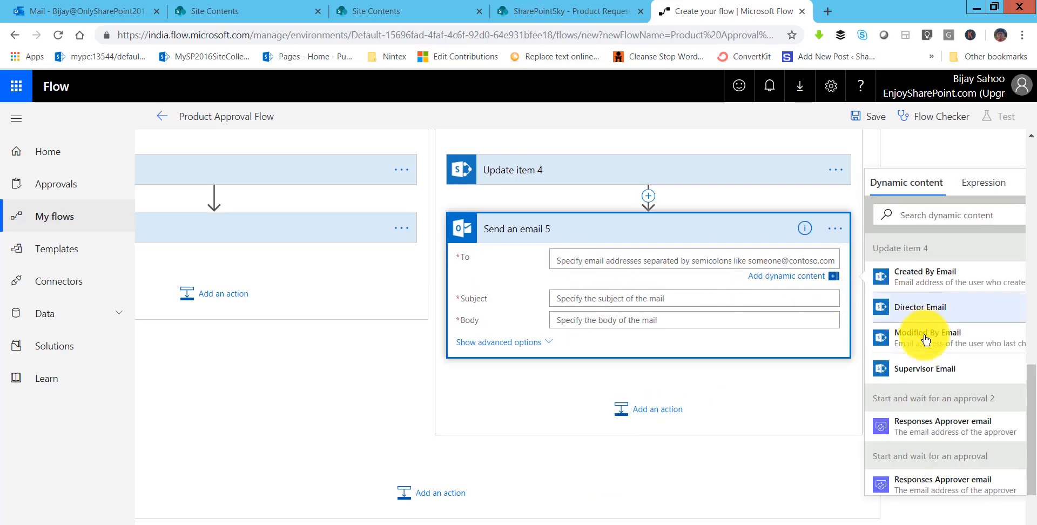
{"action": "left_click", "coordinate": [932, 289]}
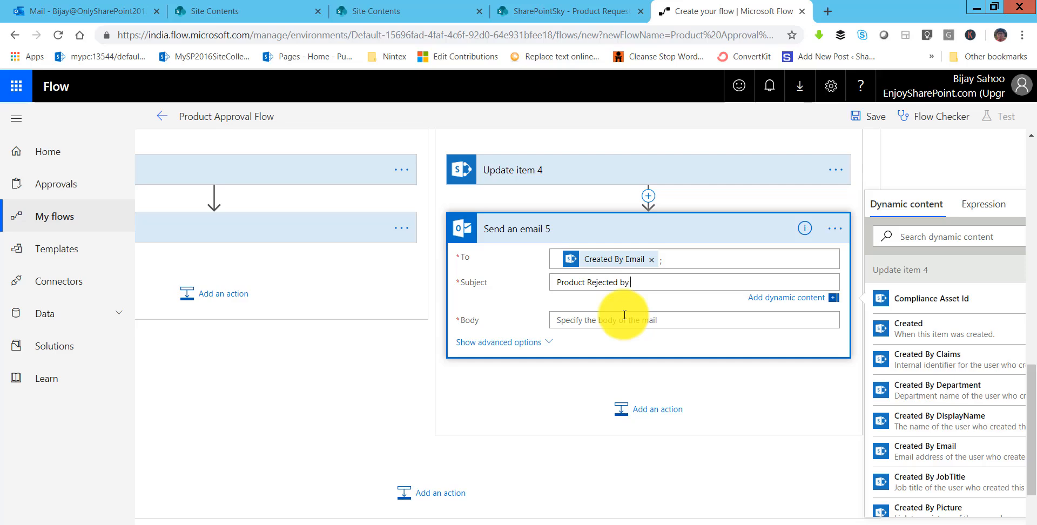
{"action": "type", "text": "or"}
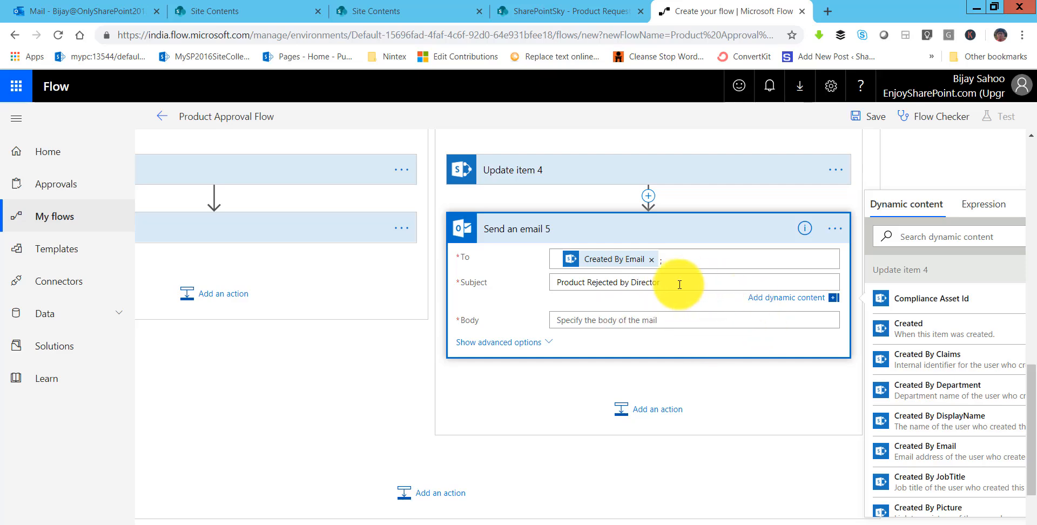
- Insert Update item 4's Link to item dynamic value as the body of Send an email 5
{"action": "left_click", "coordinate": [621, 320]}
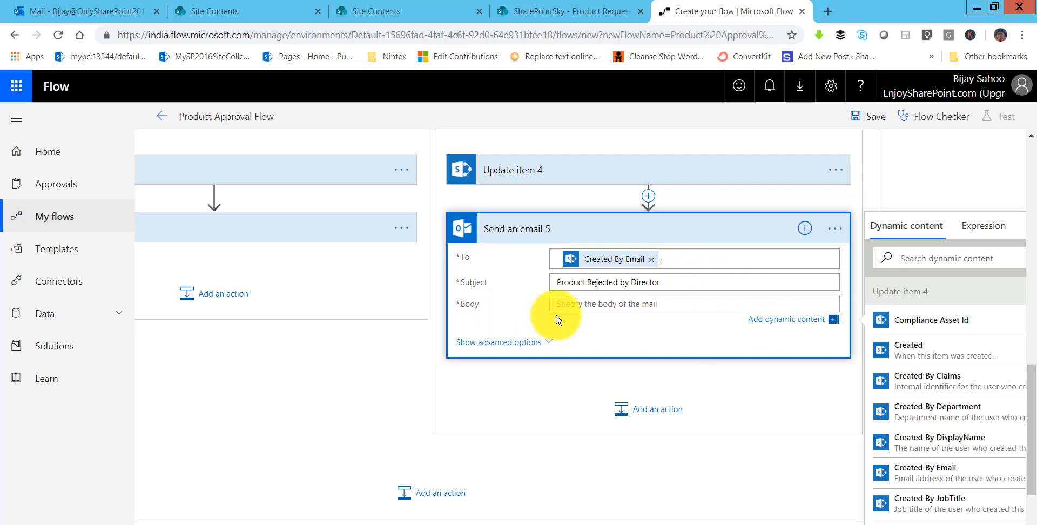
{"action": "left_click", "coordinate": [910, 262]}
{"action": "type", "text": "link"}
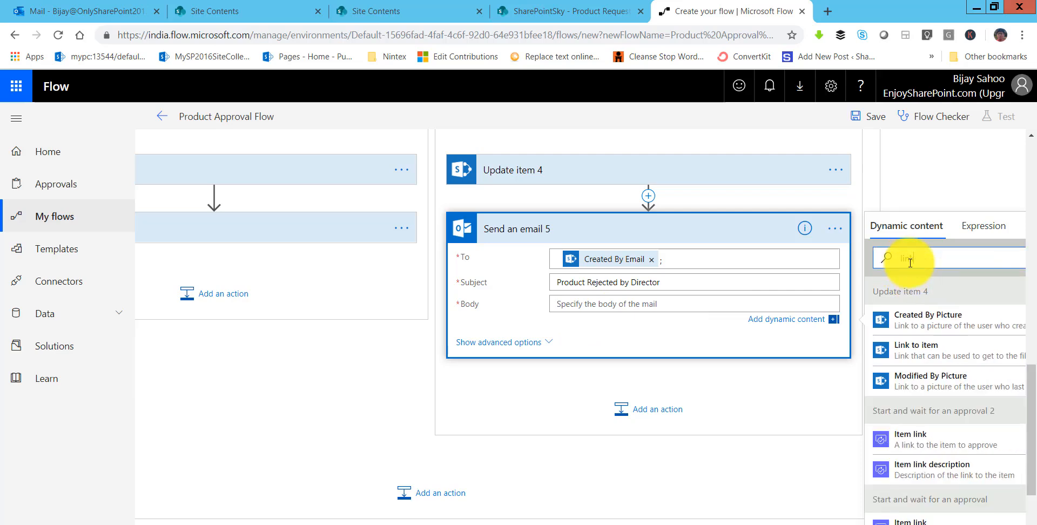
{"action": "left_click", "coordinate": [913, 350]}
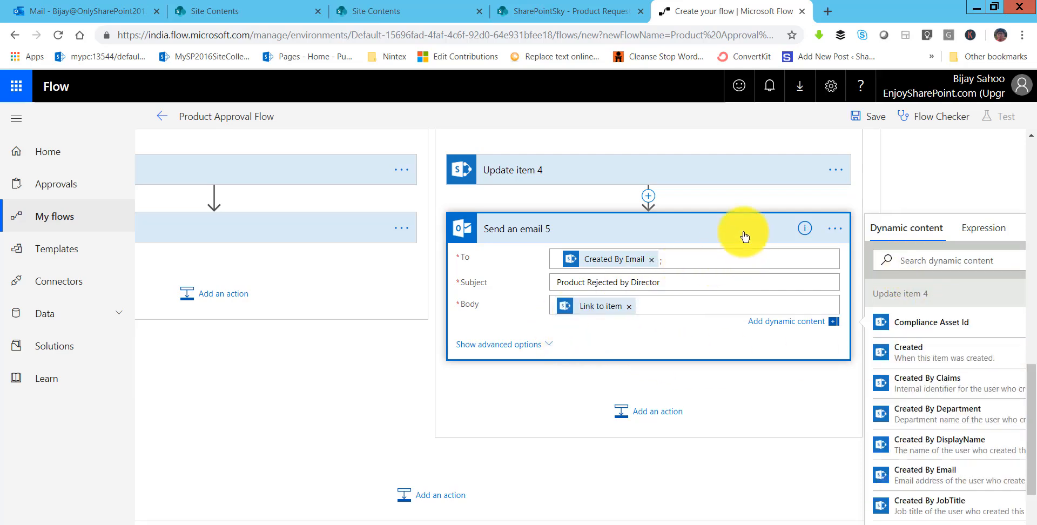
{"action": "left_click", "coordinate": [514, 378]}
- Review the whole flow from the trigger through the supervisor approval, price condition, director approval and their outcome branches
{"action": "scroll", "coordinate": [617, 388], "scroll_direction": "up", "scroll_amount": 9}
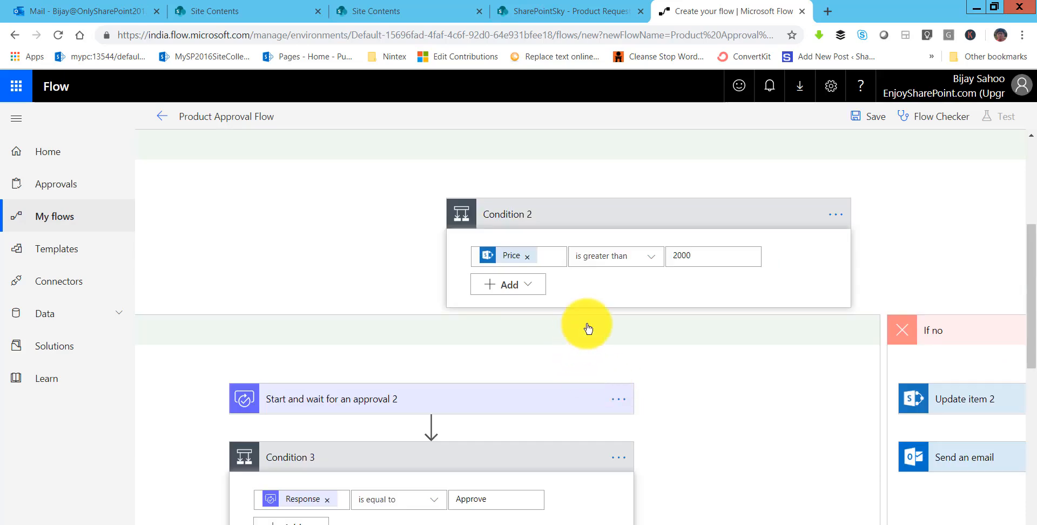
{"action": "scroll", "coordinate": [591, 326], "scroll_direction": "up", "scroll_amount": 5}
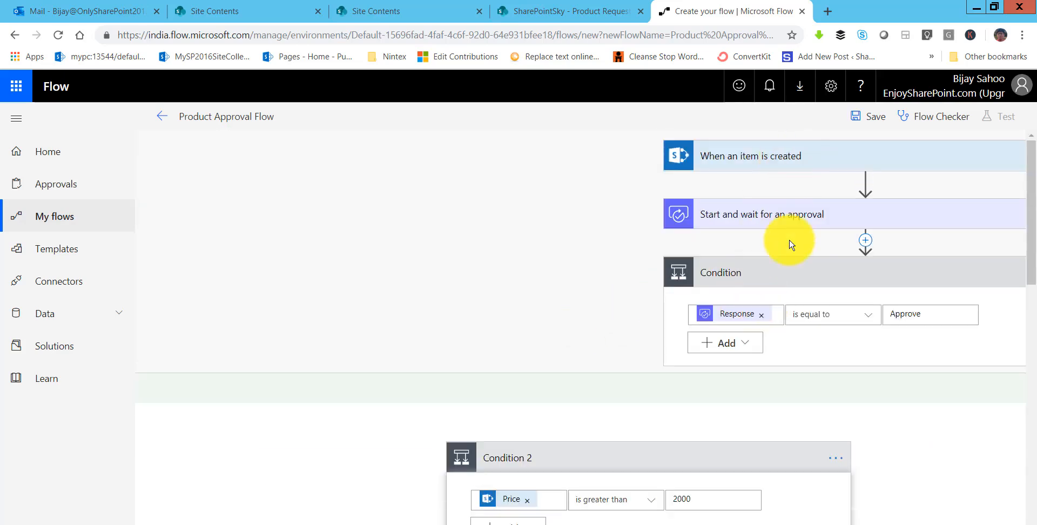
{"action": "scroll", "coordinate": [789, 244], "scroll_direction": "down", "scroll_amount": 1}
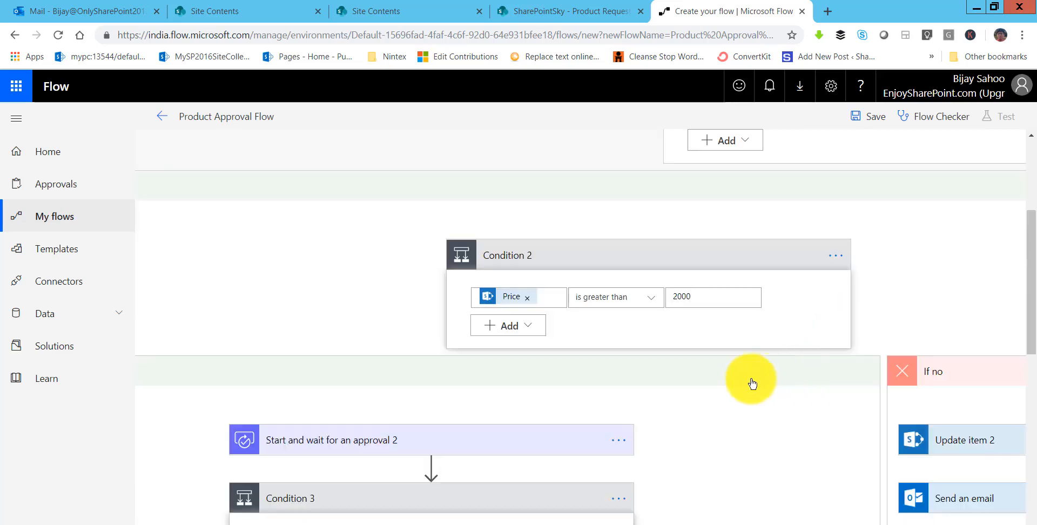
{"action": "scroll", "coordinate": [772, 379], "scroll_direction": "down", "scroll_amount": 2}
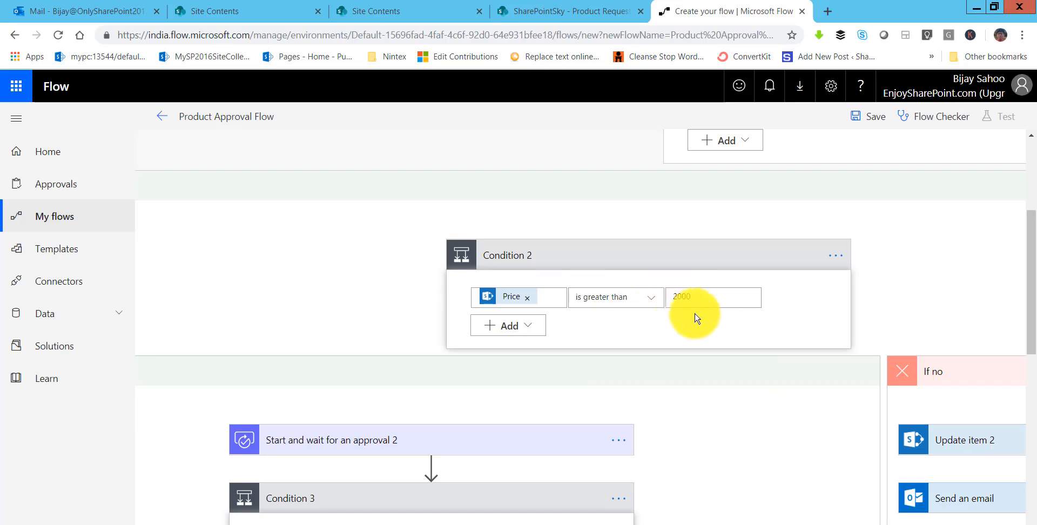
{"action": "scroll", "coordinate": [594, 377], "scroll_direction": "down", "scroll_amount": 3}
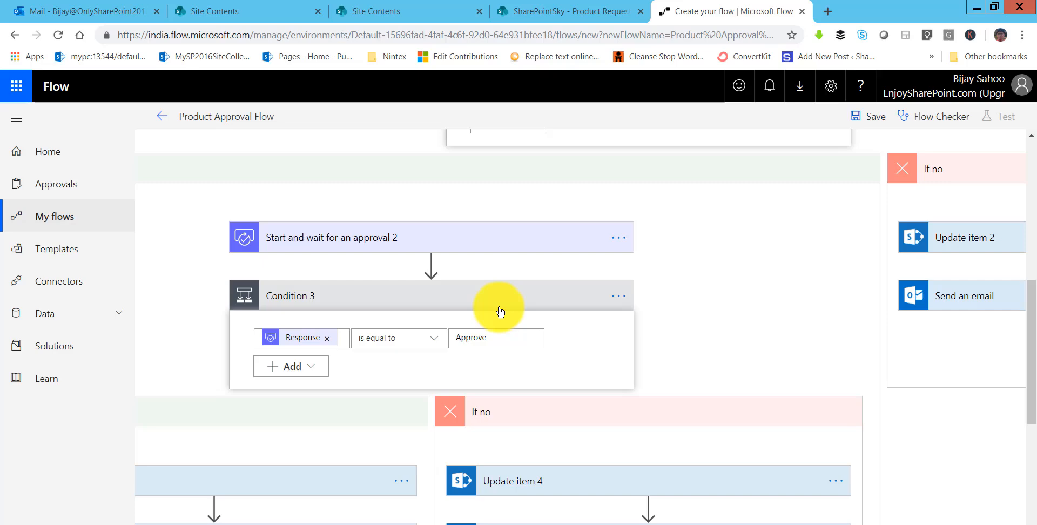
{"action": "mouse_move", "coordinate": [439, 524]}
{"action": "left_mouse_down"}
{"action": "mouse_move", "coordinate": [332, 524]}
{"action": "mouse_move", "coordinate": [449, 523]}
{"action": "left_mouse_up"}
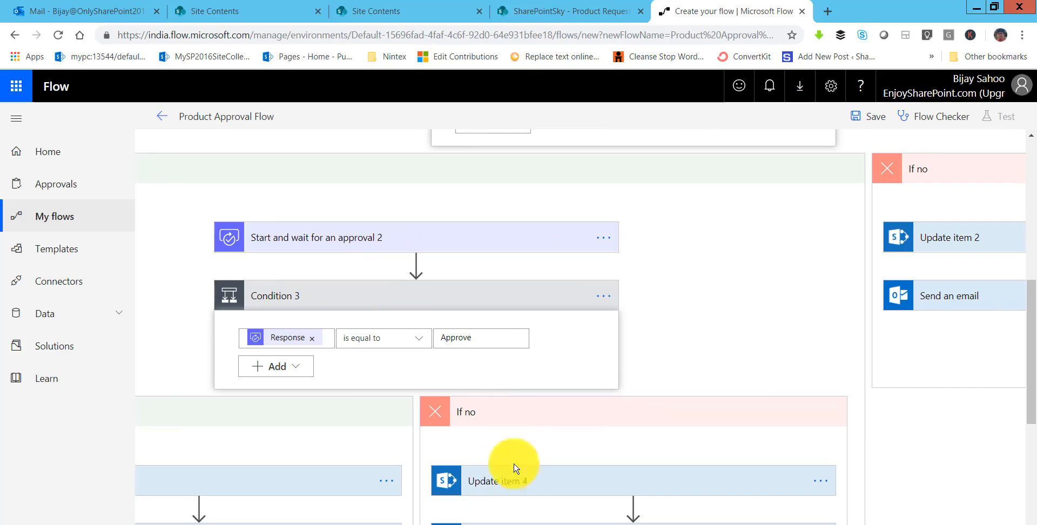
{"action": "left_click_drag", "start_coordinate": [563, 523], "coordinate": [673, 524]}
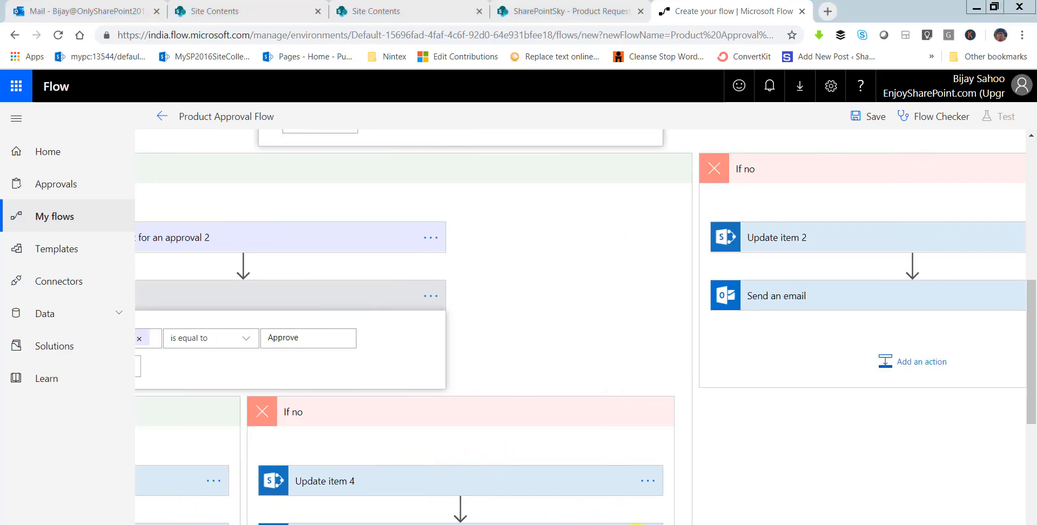
{"action": "scroll", "coordinate": [643, 245], "scroll_direction": "up", "scroll_amount": 5}
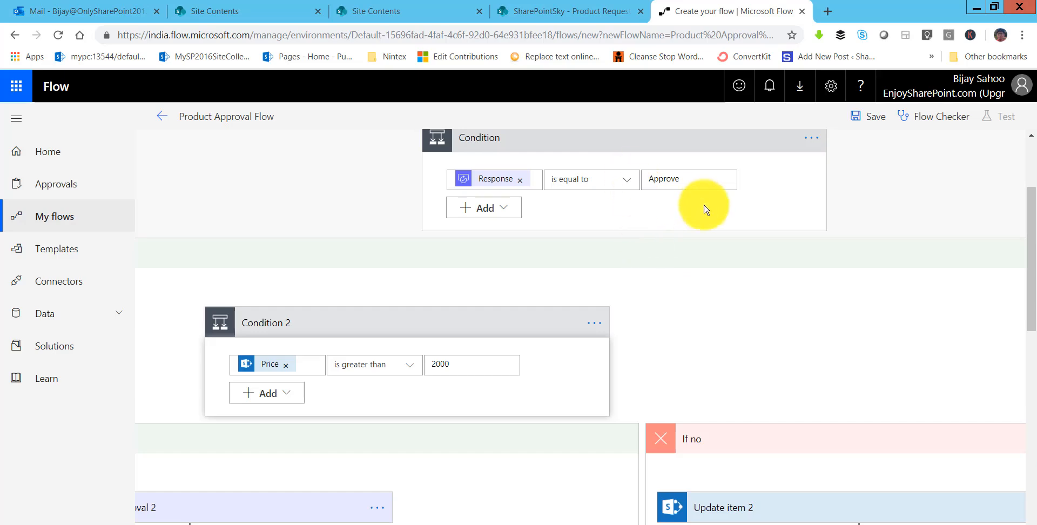
{"action": "scroll", "coordinate": [675, 243], "scroll_direction": "up", "scroll_amount": 3}
{"action": "scroll", "coordinate": [777, 362], "scroll_direction": "down", "scroll_amount": 3}
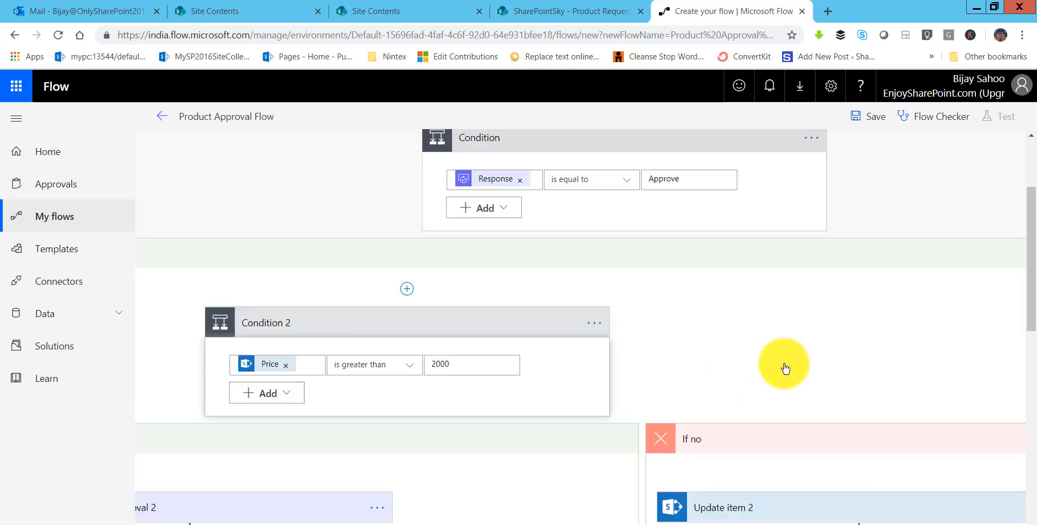
{"action": "scroll", "coordinate": [785, 368], "scroll_direction": "down", "scroll_amount": 5}
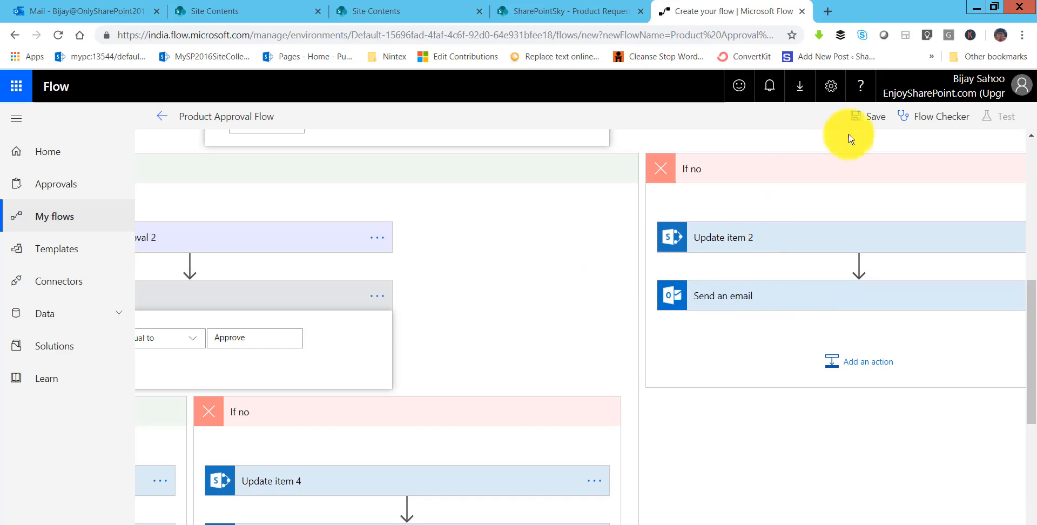
- Save the Product Approval Flow and leave the editor for its details page
{"action": "left_click", "coordinate": [868, 119]}
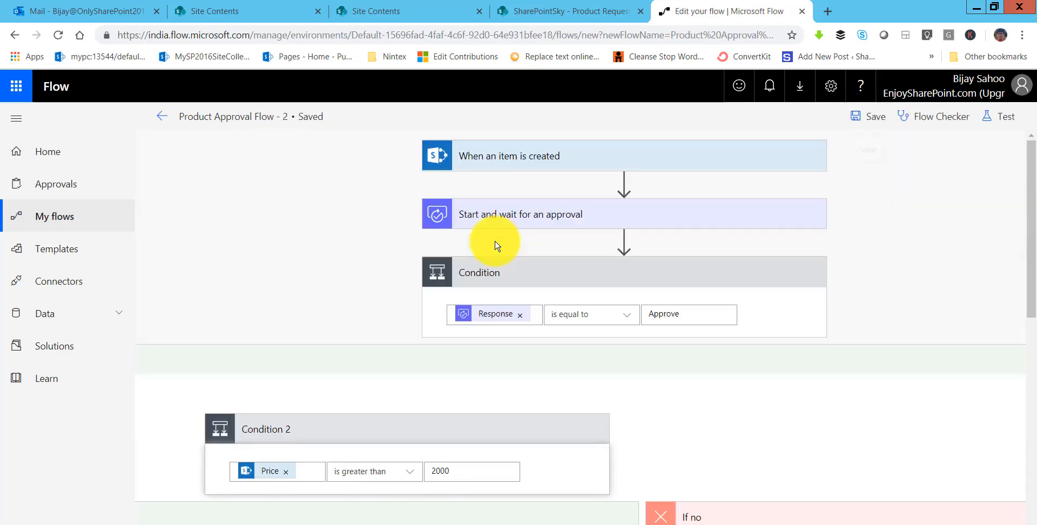
{"action": "left_click", "coordinate": [161, 117]}
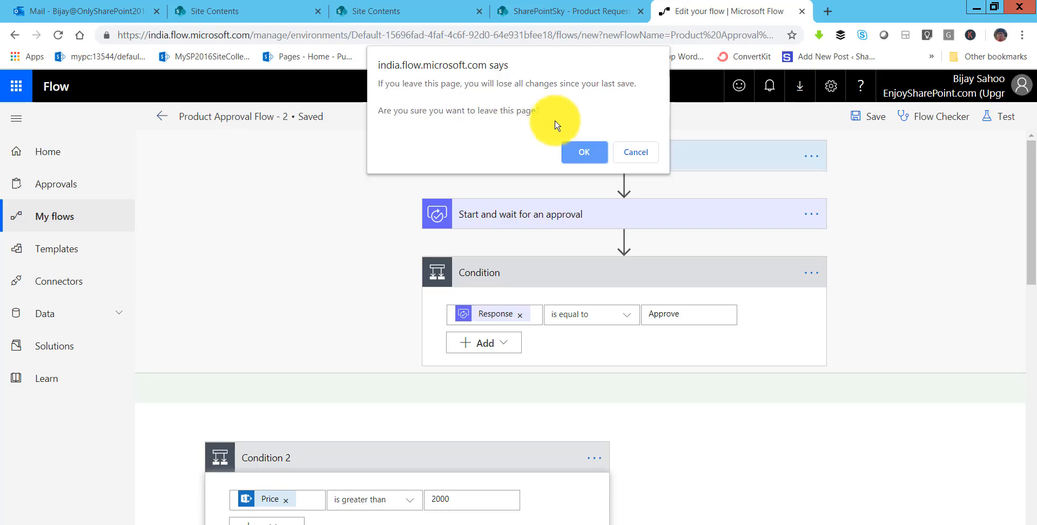
{"action": "left_click", "coordinate": [584, 152]}
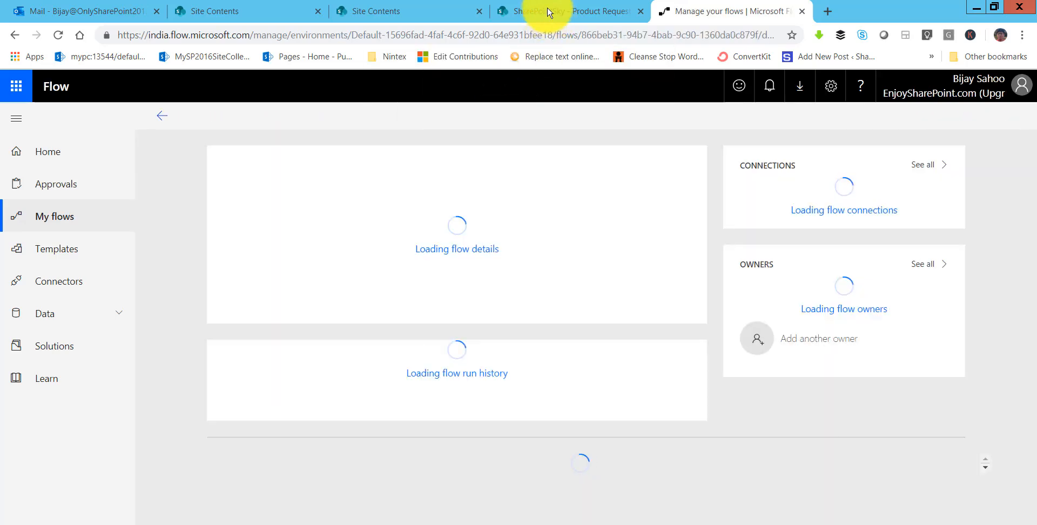
- Reload the SharePoint Product Request list and check the flow's details page in Microsoft Flow
{"action": "left_click", "coordinate": [547, 10]}
{"action": "left_click", "coordinate": [544, 36]}
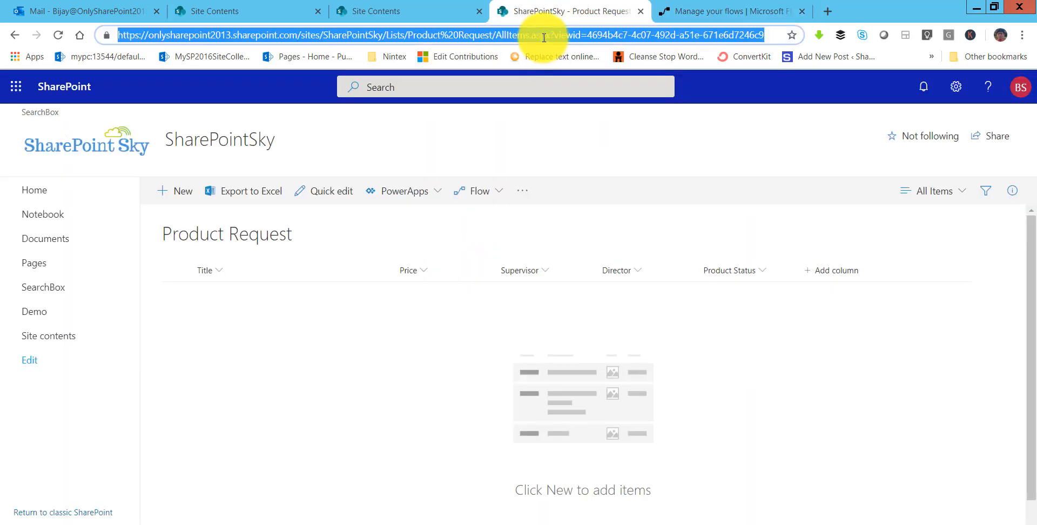
{"action": "key", "text": "Return"}
{"action": "left_click", "coordinate": [672, 16]}
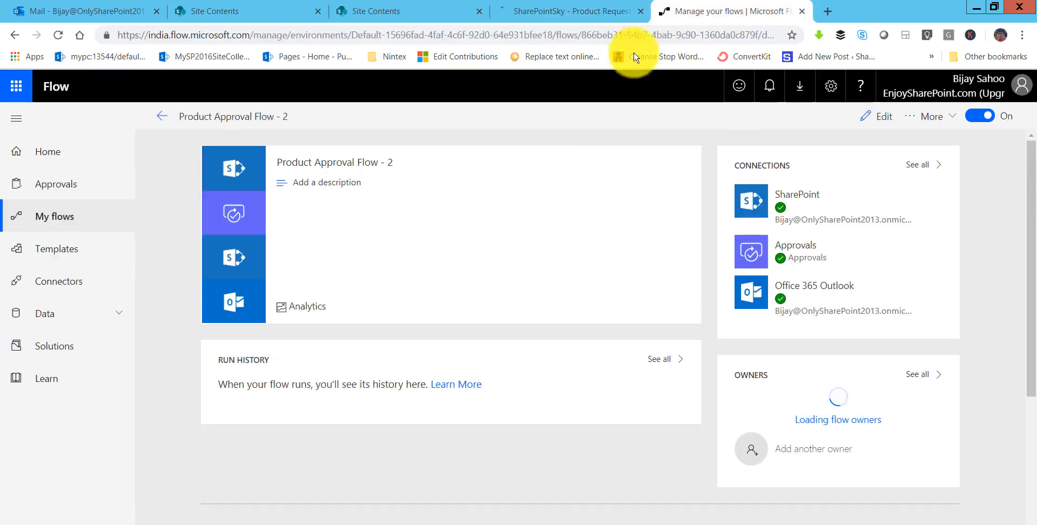
- Create a new Product Request list item with Title SmartPhone and Price 1000, and assign the supervisor
{"action": "left_click", "coordinate": [543, 11]}
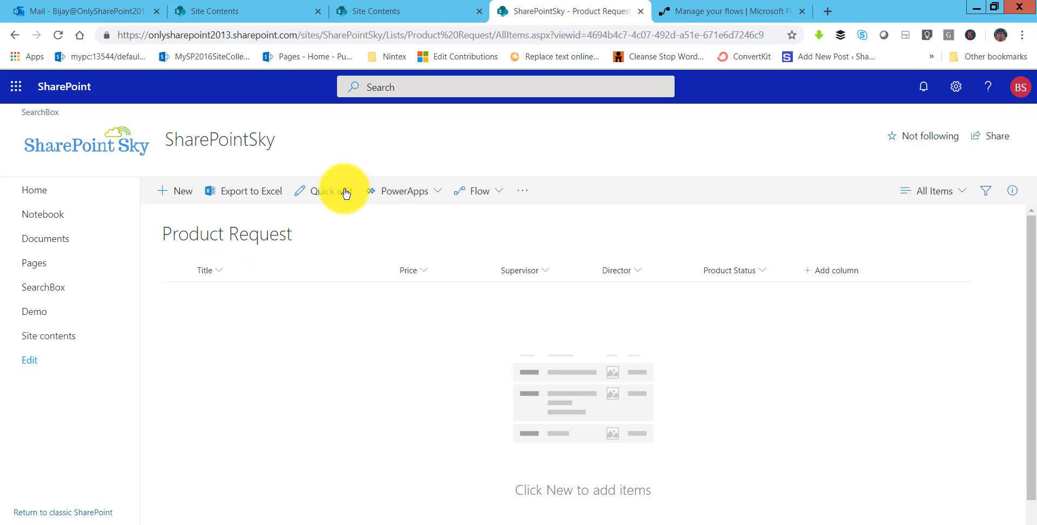
{"action": "left_click", "coordinate": [180, 193]}
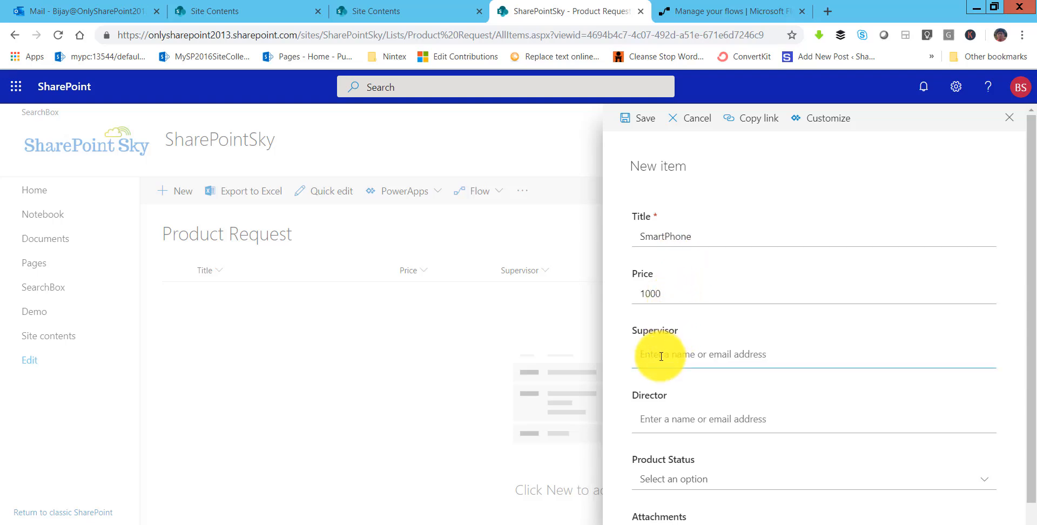
{"action": "type", "text": "bi"}
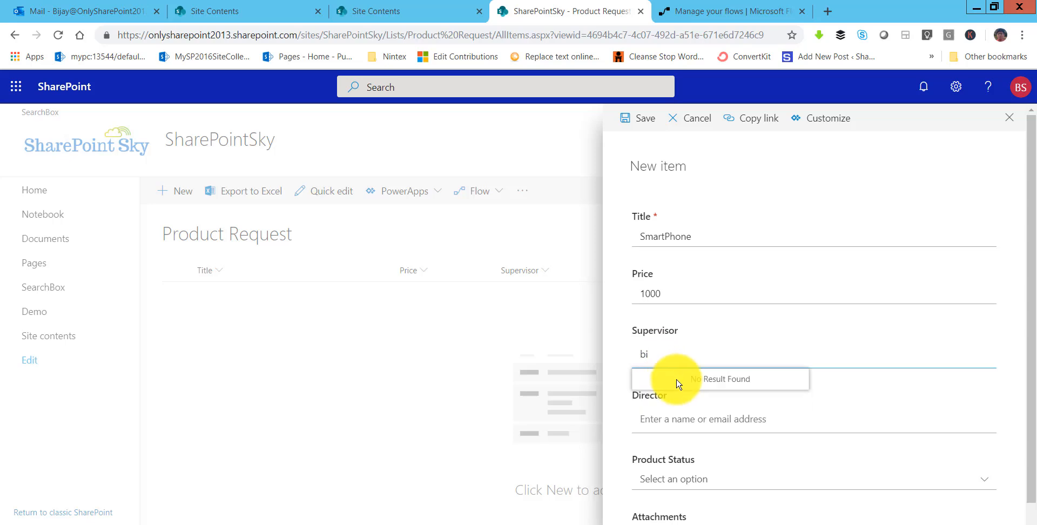
{"action": "type", "text": "ja"}
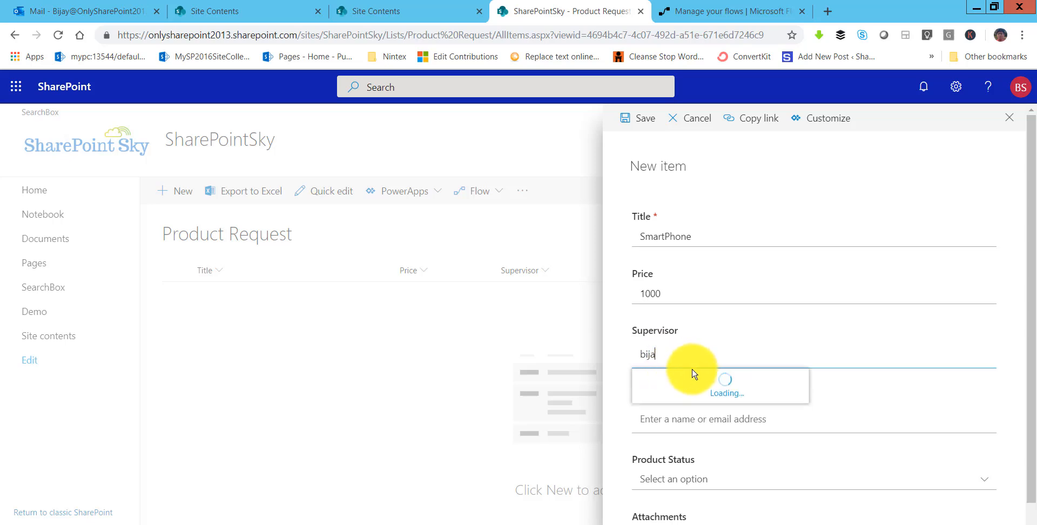
{"action": "left_click", "coordinate": [692, 387]}
- Assign the director, set Product Status to Initiated and save the new item
{"action": "left_click", "coordinate": [704, 423]}
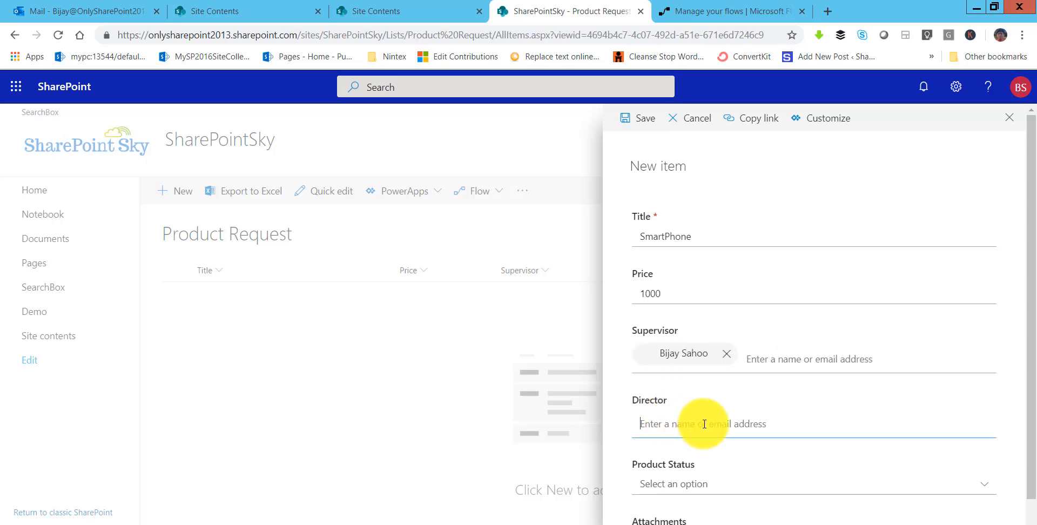
{"action": "type", "text": "bi"}
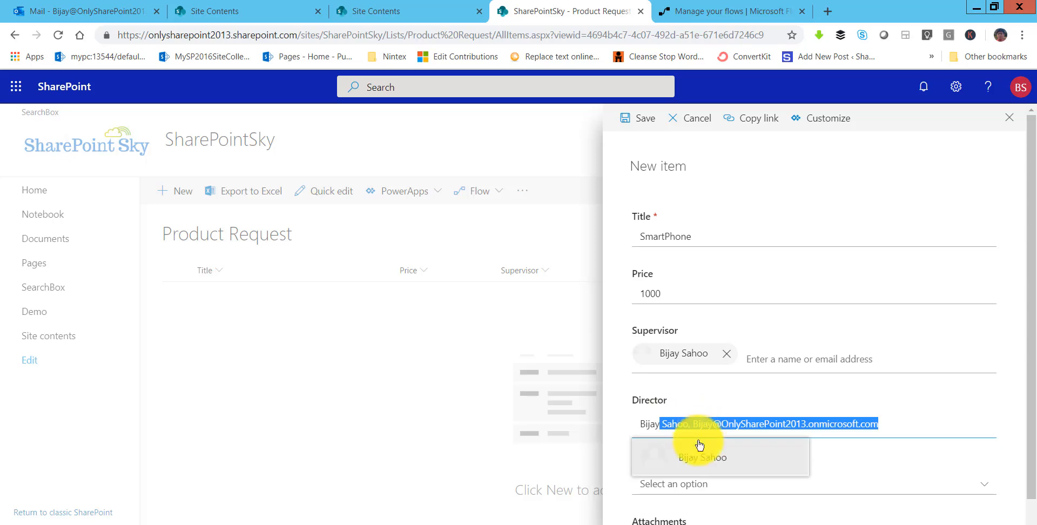
{"action": "left_click", "coordinate": [692, 458]}
{"action": "scroll", "coordinate": [746, 439], "scroll_direction": "down", "scroll_amount": 1}
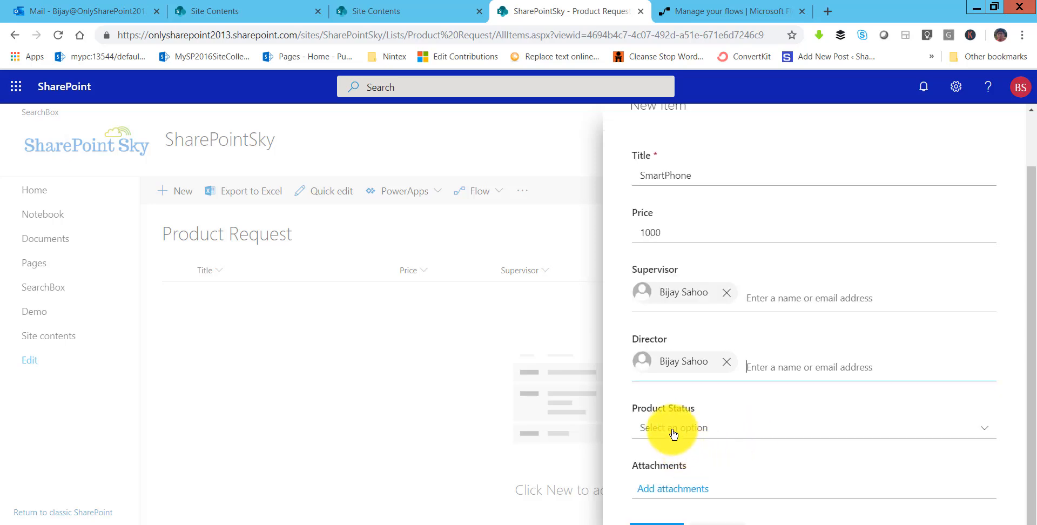
{"action": "left_click", "coordinate": [673, 433]}
{"action": "left_click", "coordinate": [670, 452]}
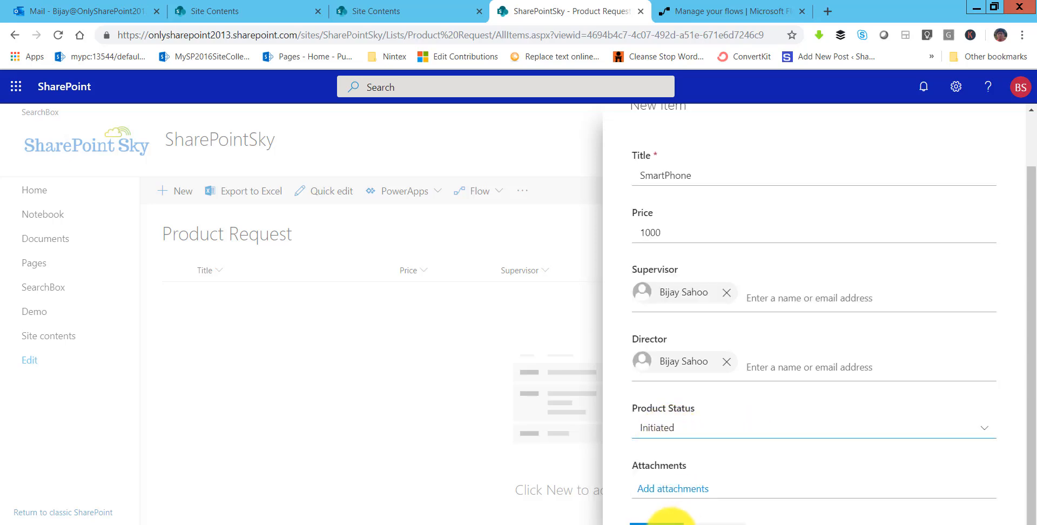
{"action": "left_click", "coordinate": [672, 524]}
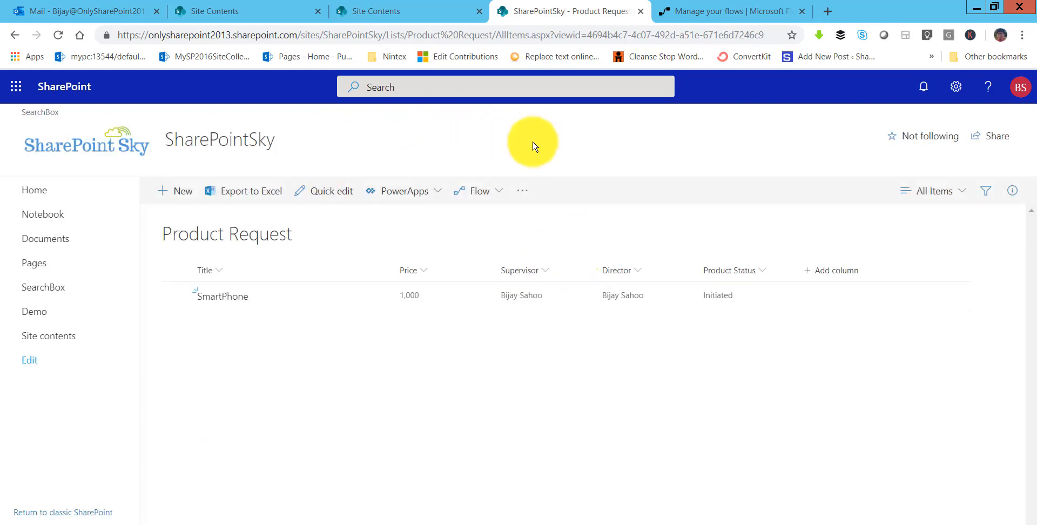
- Check the flow's run history, and open the SmartPhone approval request email from Microsoft Flow in the Outlook inbox
{"action": "left_click", "coordinate": [691, 18]}
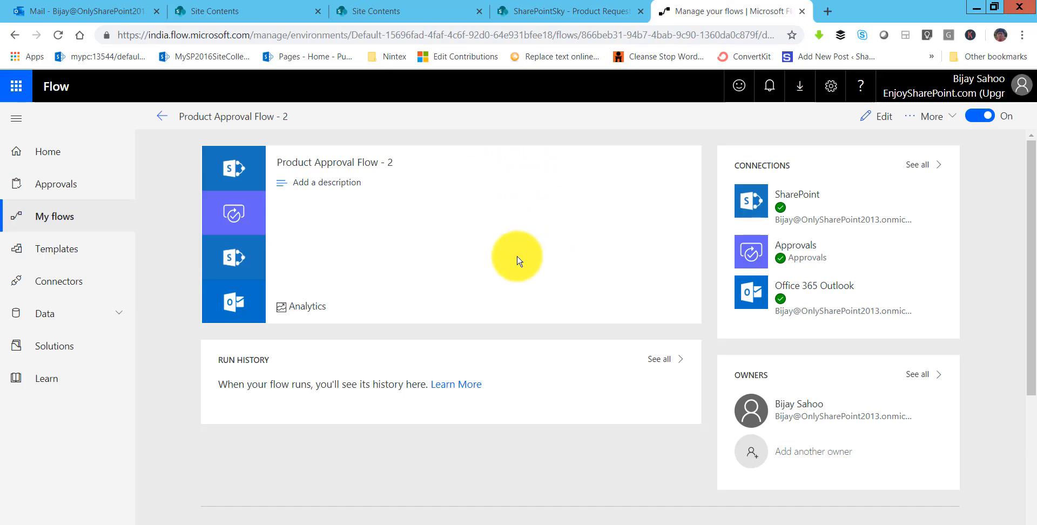
{"action": "left_click", "coordinate": [258, 16]}
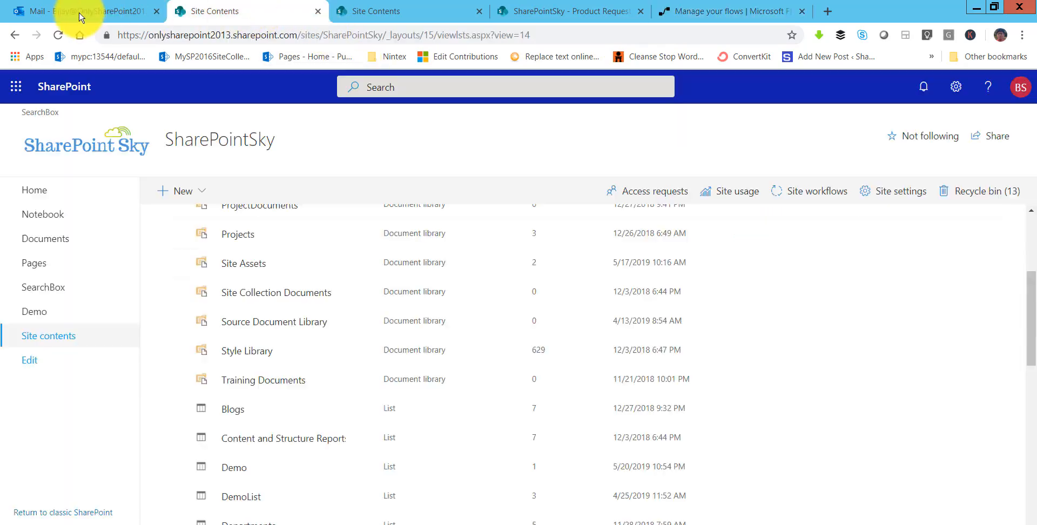
{"action": "left_click", "coordinate": [79, 12]}
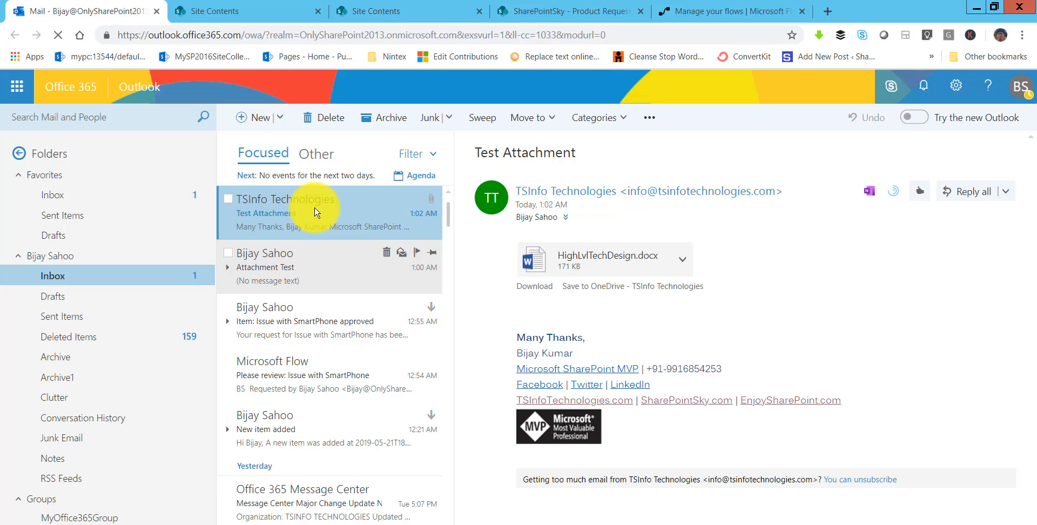
{"action": "left_click", "coordinate": [316, 212]}
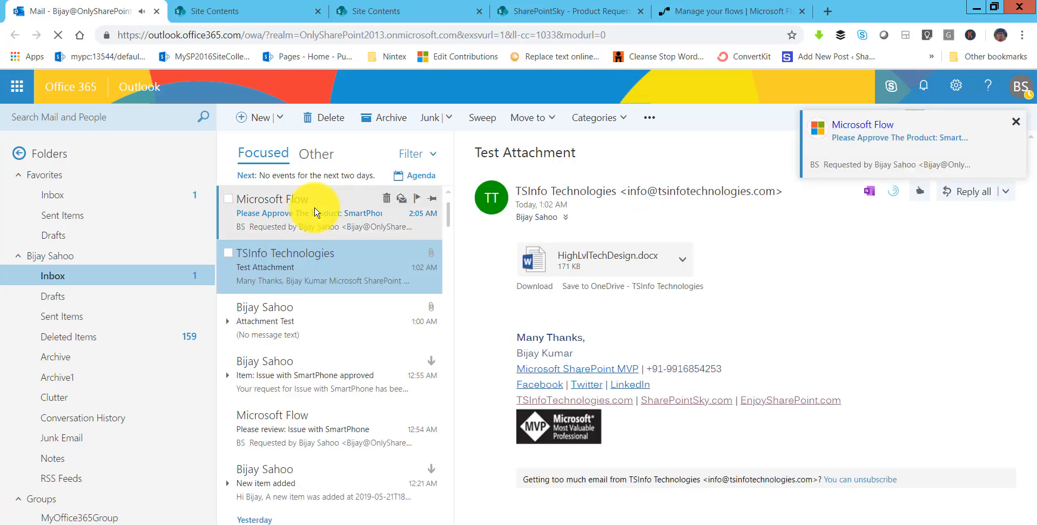
{"action": "left_click", "coordinate": [300, 221]}
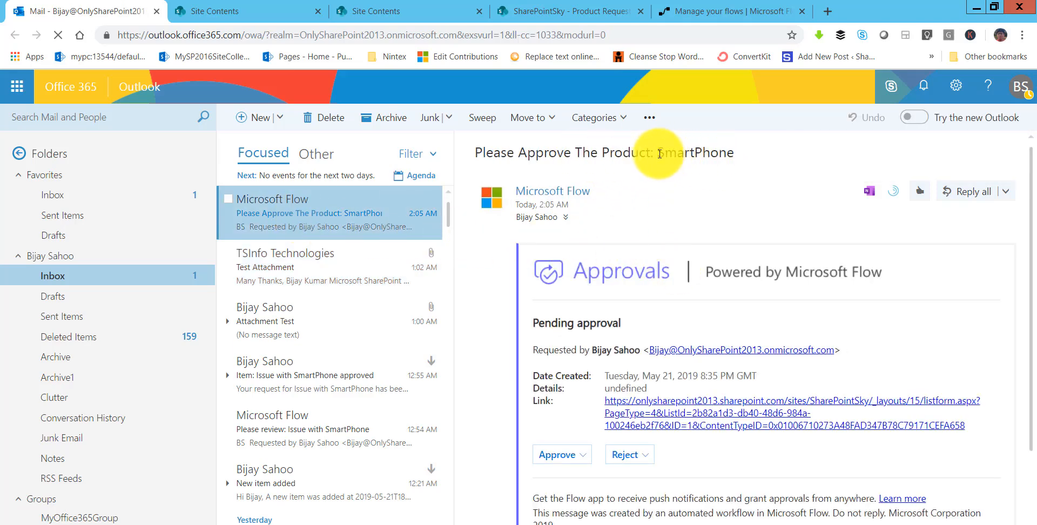
- Reject the SmartPhone approval request with the comment "Rejcted" and submit the response
{"action": "double_click", "coordinate": [732, 153]}
{"action": "scroll", "coordinate": [665, 424], "scroll_direction": "down", "scroll_amount": 1}
{"action": "scroll", "coordinate": [665, 424], "scroll_direction": "down", "scroll_amount": 1}
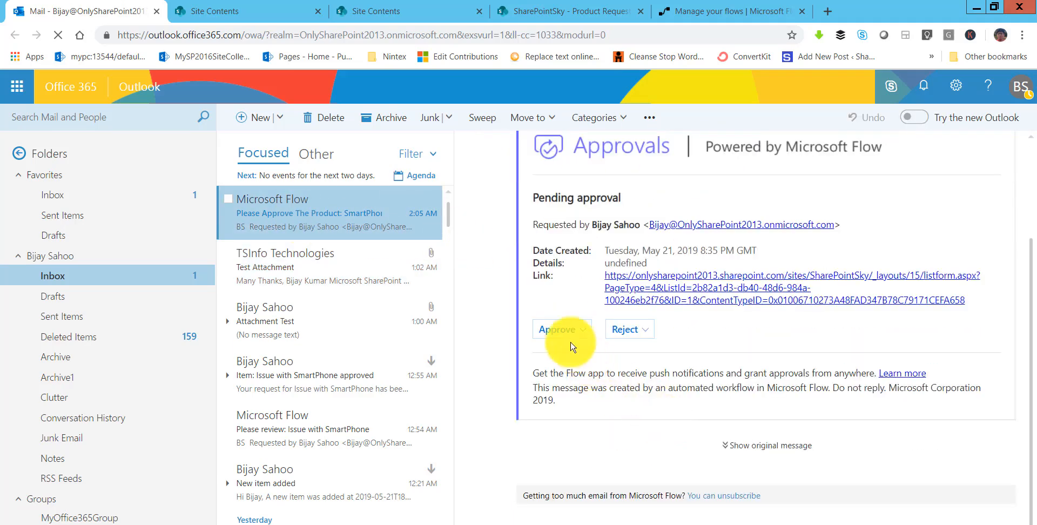
{"action": "left_click", "coordinate": [628, 329]}
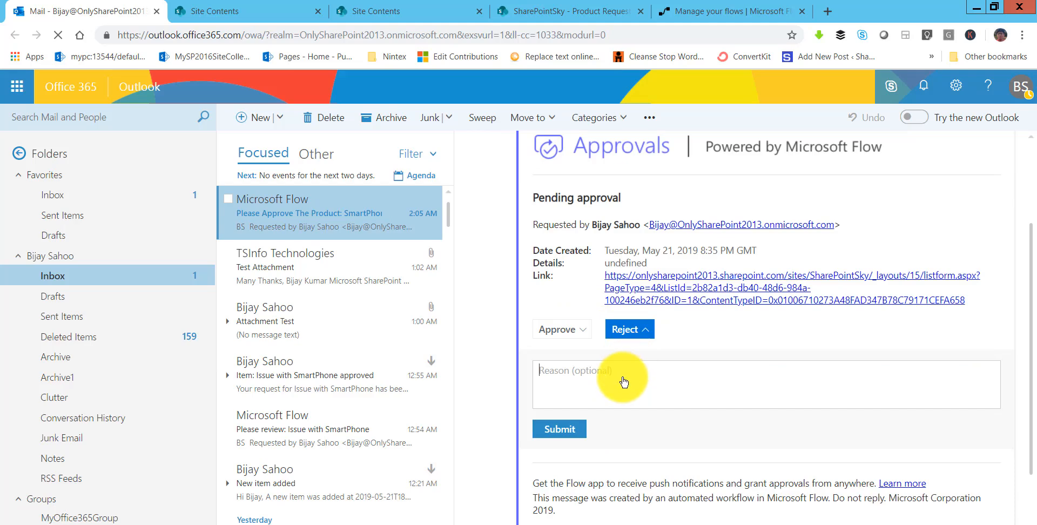
{"action": "left_click", "coordinate": [623, 381]}
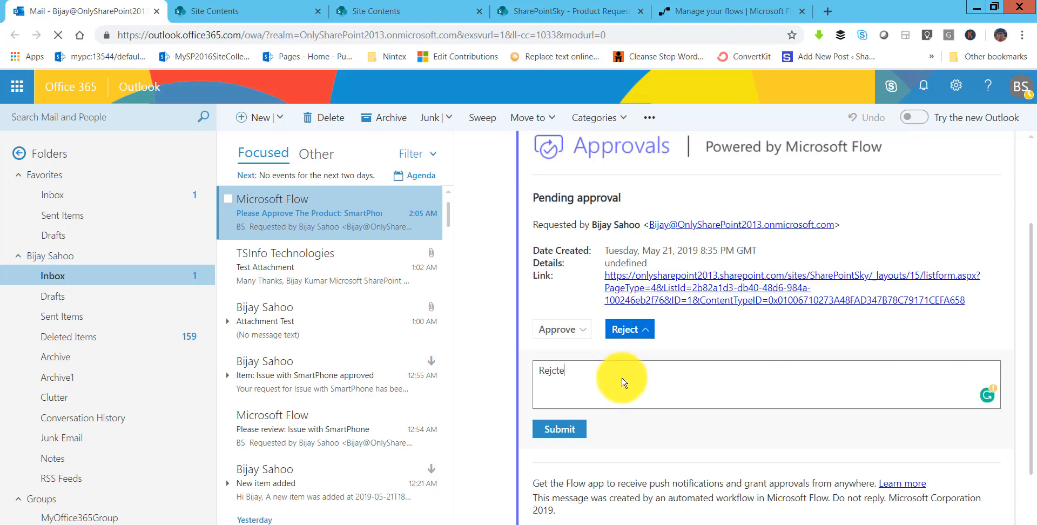
{"action": "left_click", "coordinate": [562, 429]}
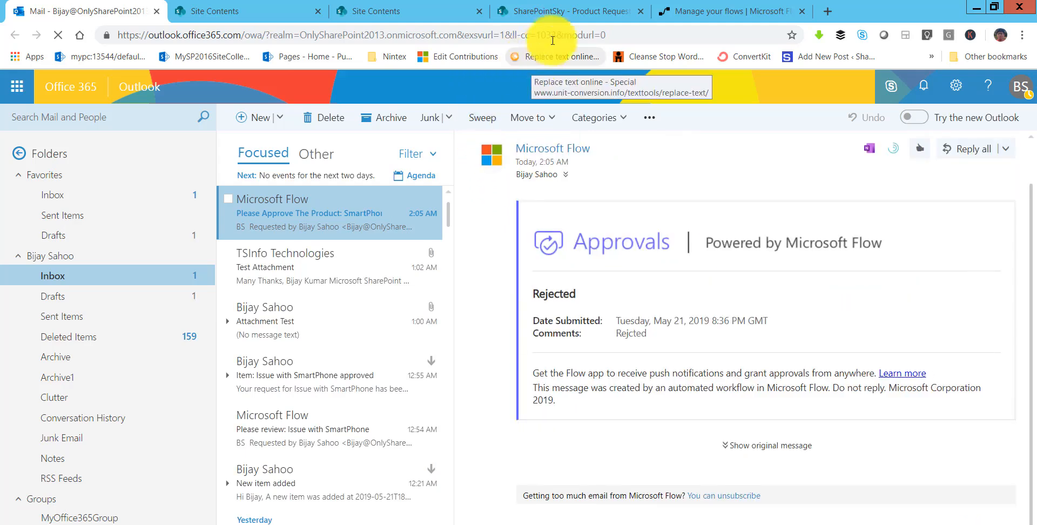
- Reload the SharePoint Product Request list to check SmartPhone's status, and open the supervisor rejection email in the Outlook inbox
{"action": "left_click", "coordinate": [560, 18]}
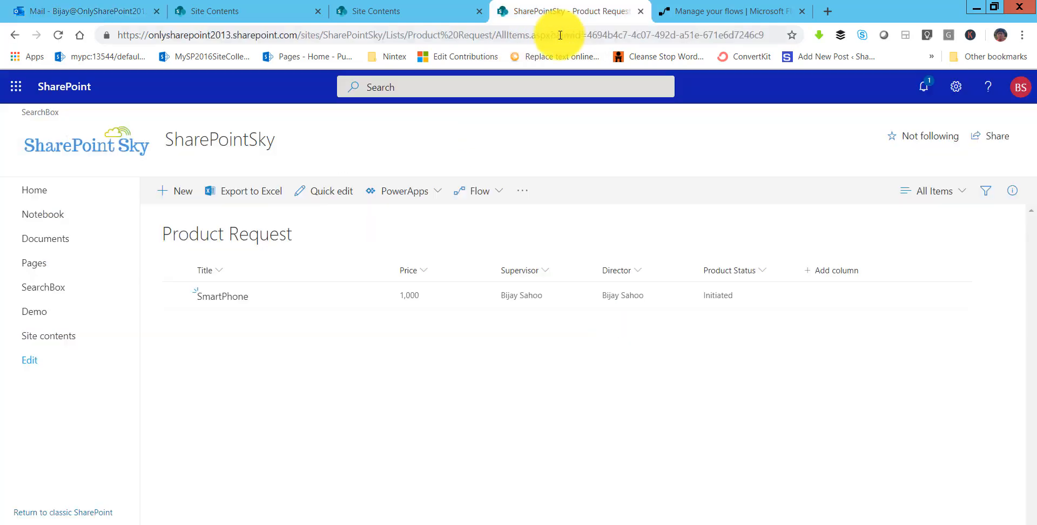
{"action": "left_click", "coordinate": [493, 35]}
{"action": "key", "text": "Return"}
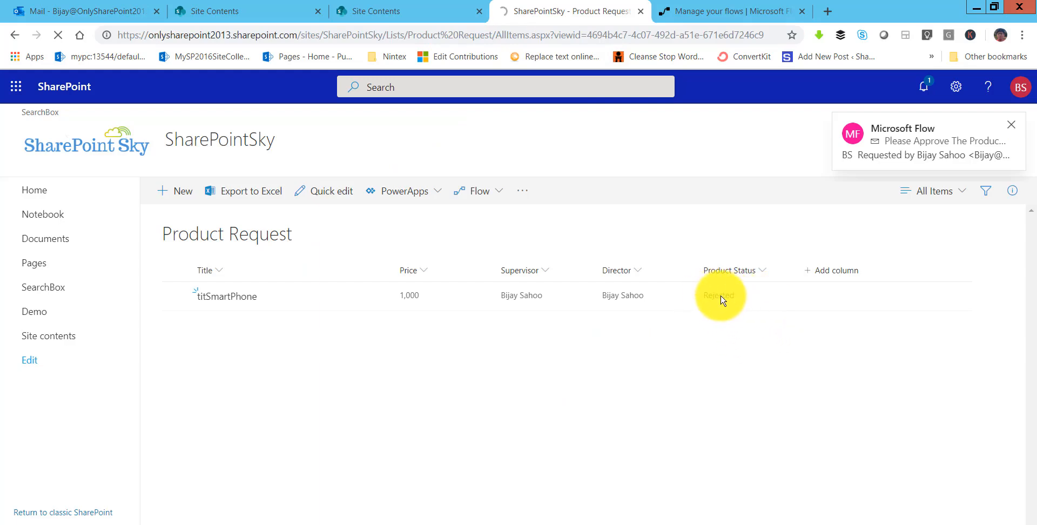
{"action": "left_click", "coordinate": [81, 13]}
{"action": "left_click", "coordinate": [269, 216]}
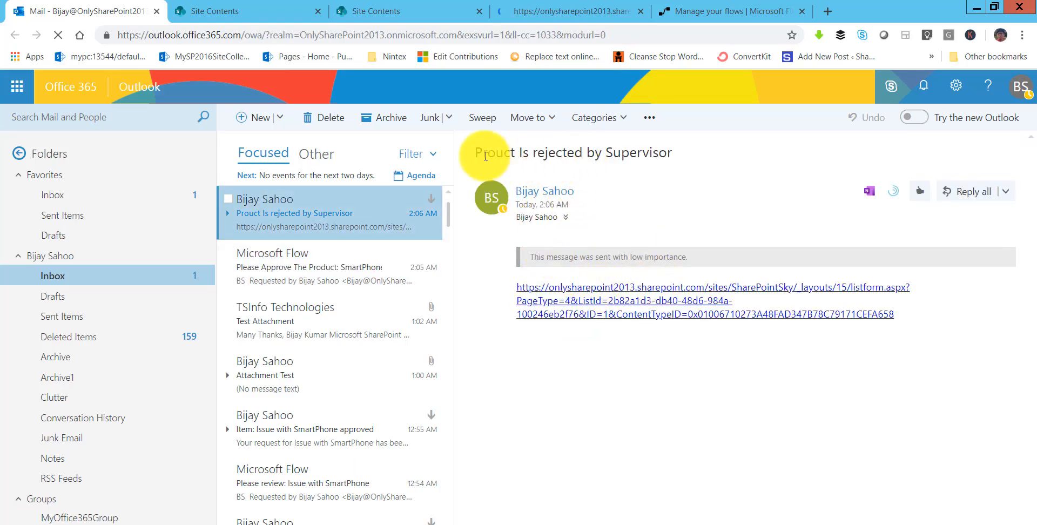
{"action": "left_click_drag", "start_coordinate": [683, 164], "coordinate": [713, 225]}
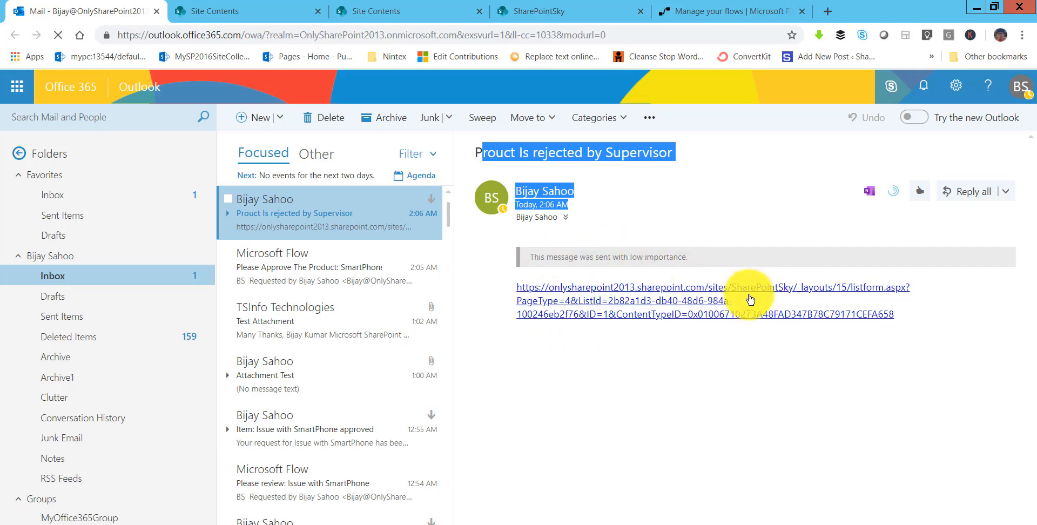
- In the SharePoint Product Request list, create a new item with Title TV and Price 1000, and assign the supervisor
{"action": "left_click", "coordinate": [577, 13]}
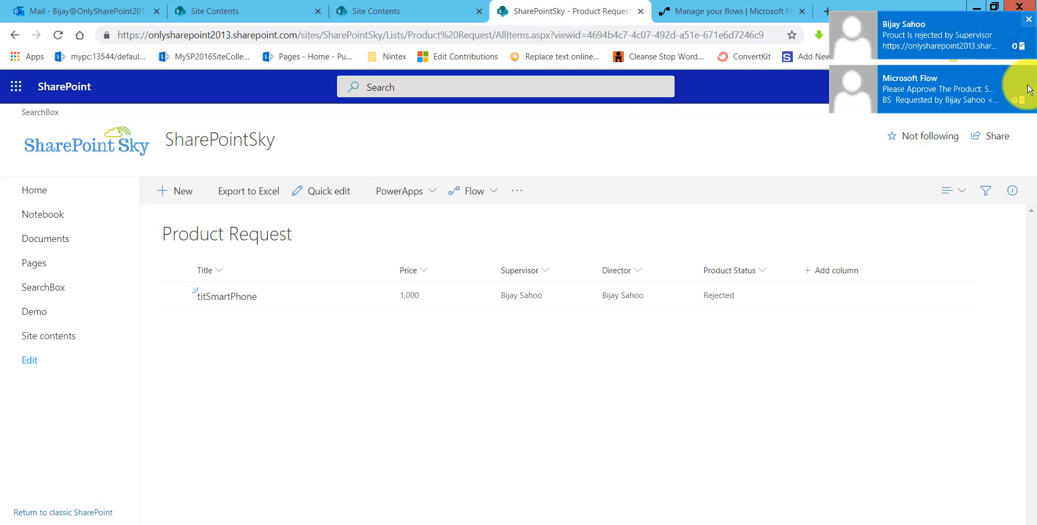
{"action": "left_click", "coordinate": [1027, 75]}
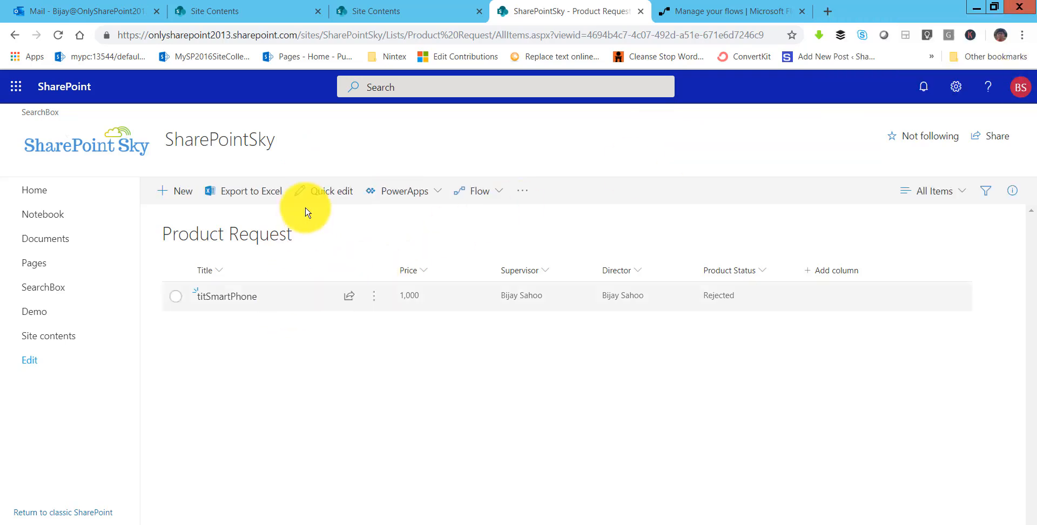
{"action": "left_click", "coordinate": [182, 192]}
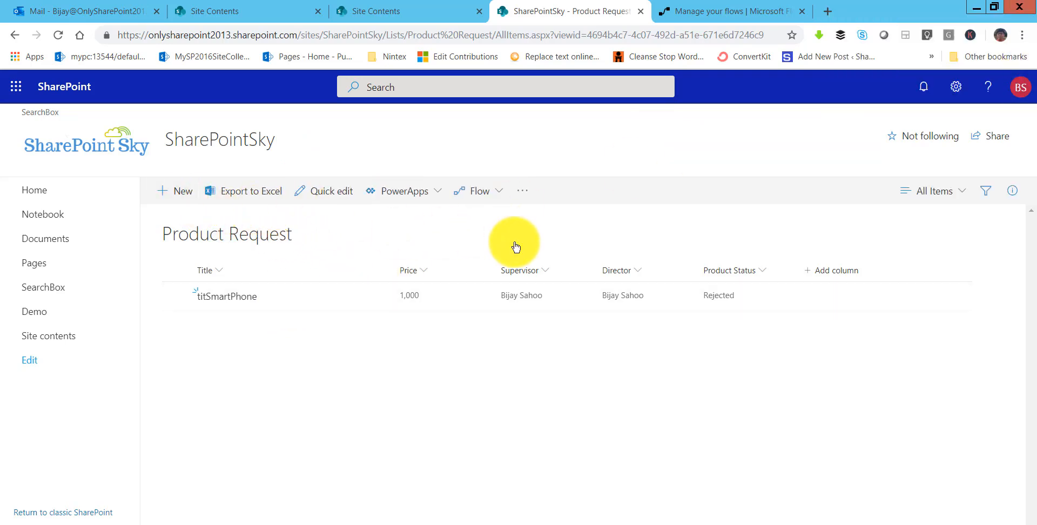
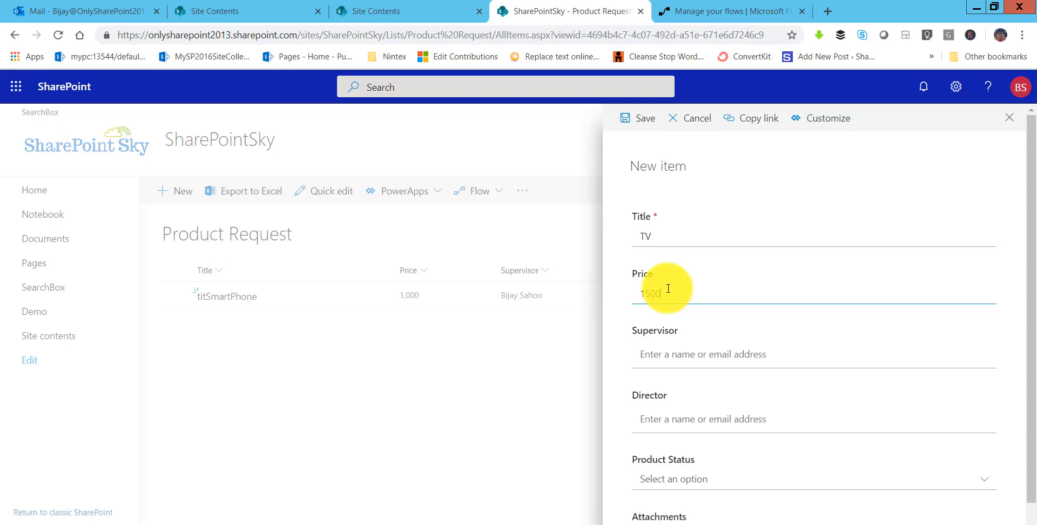
{"action": "type", "text": "0"}
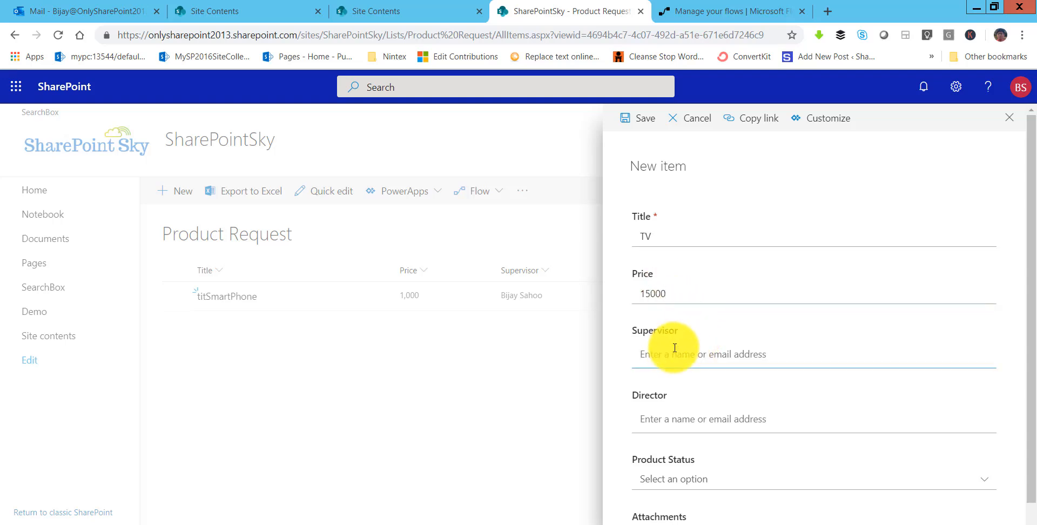
{"action": "double_click", "coordinate": [652, 295]}
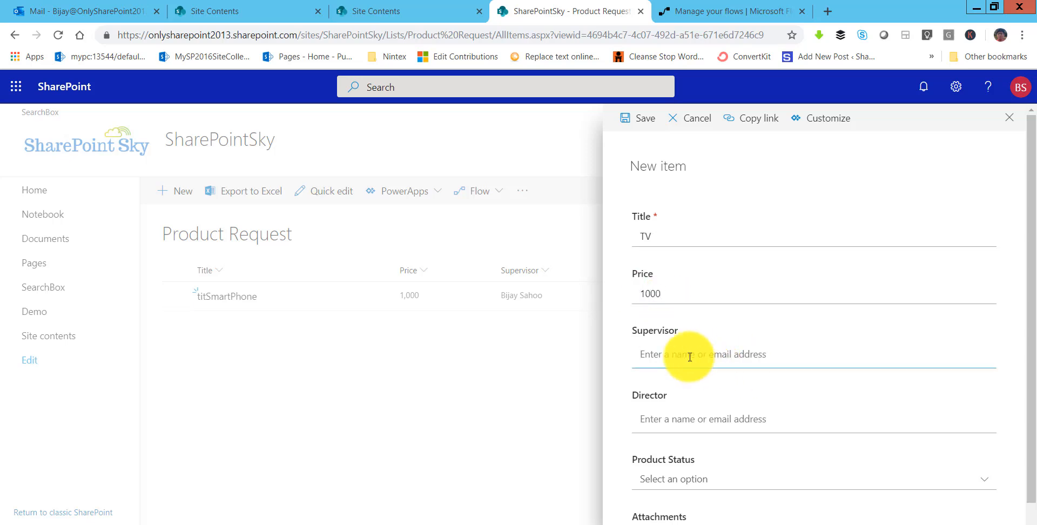
{"action": "type", "text": "bij"}
{"action": "left_click", "coordinate": [689, 395]}
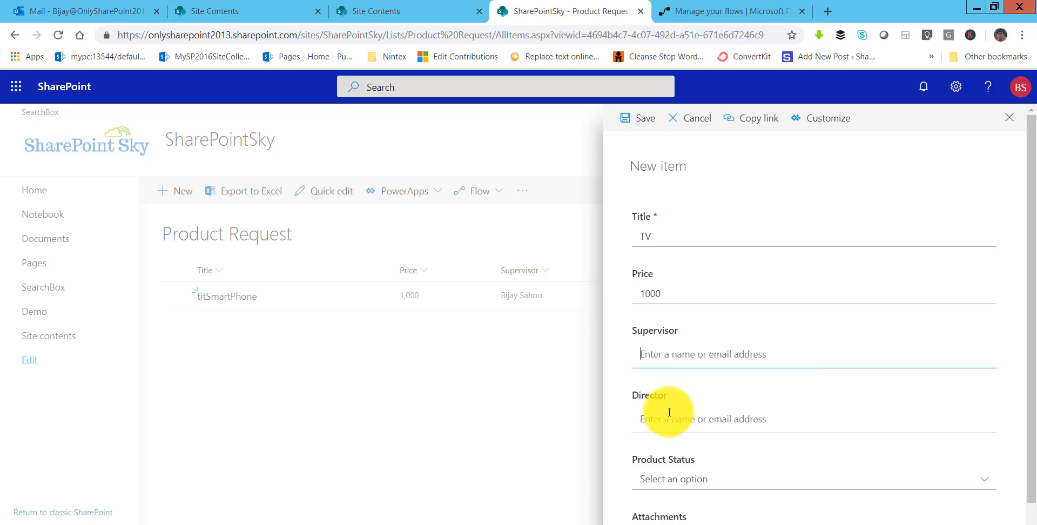
- Assign the director to the TV item, set Product Status to Initiated and save it
{"action": "type", "text": "v"}
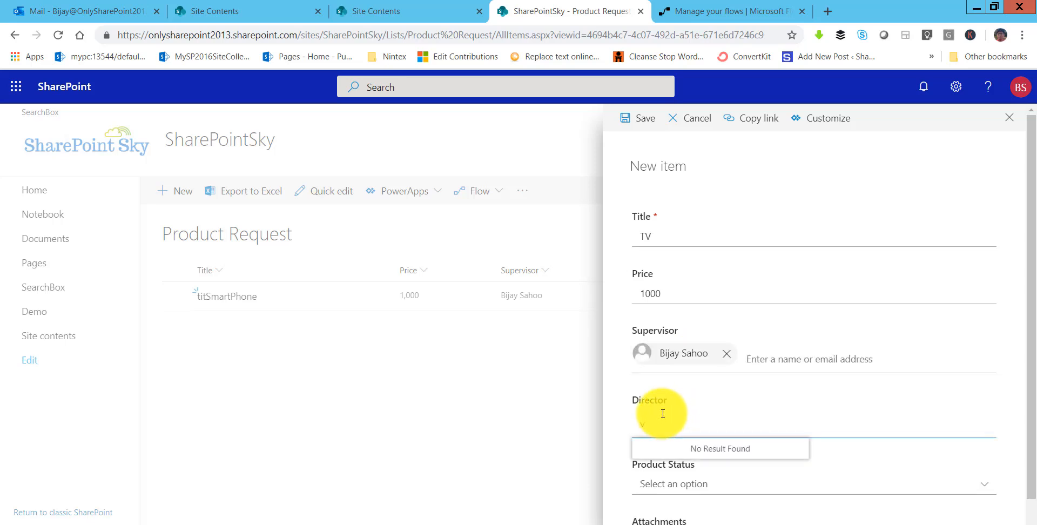
{"action": "key", "text": "BackSpace"}
{"action": "type", "text": "Bij"}
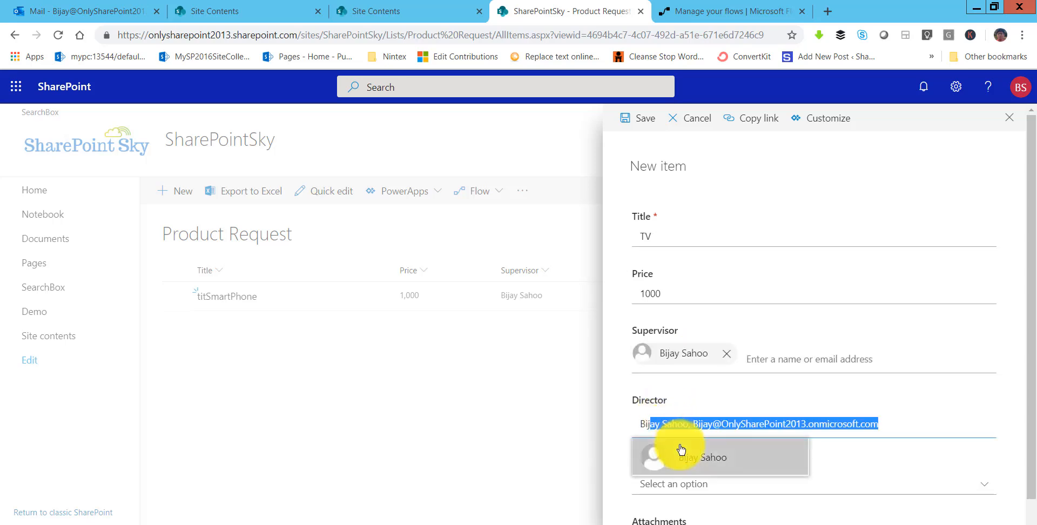
{"action": "left_click", "coordinate": [681, 450]}
{"action": "scroll", "coordinate": [694, 438], "scroll_direction": "down", "scroll_amount": 1}
{"action": "left_click", "coordinate": [676, 436]}
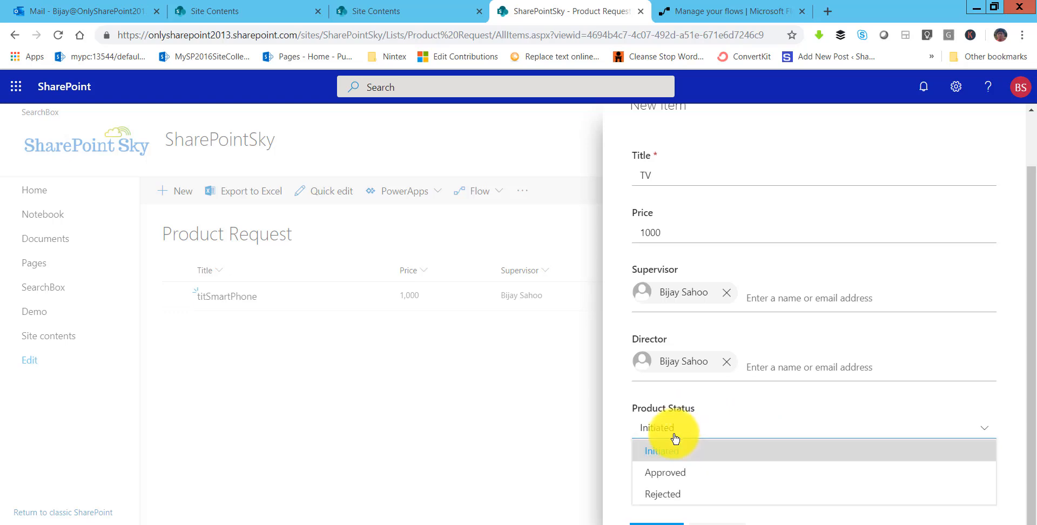
{"action": "left_click", "coordinate": [672, 449]}
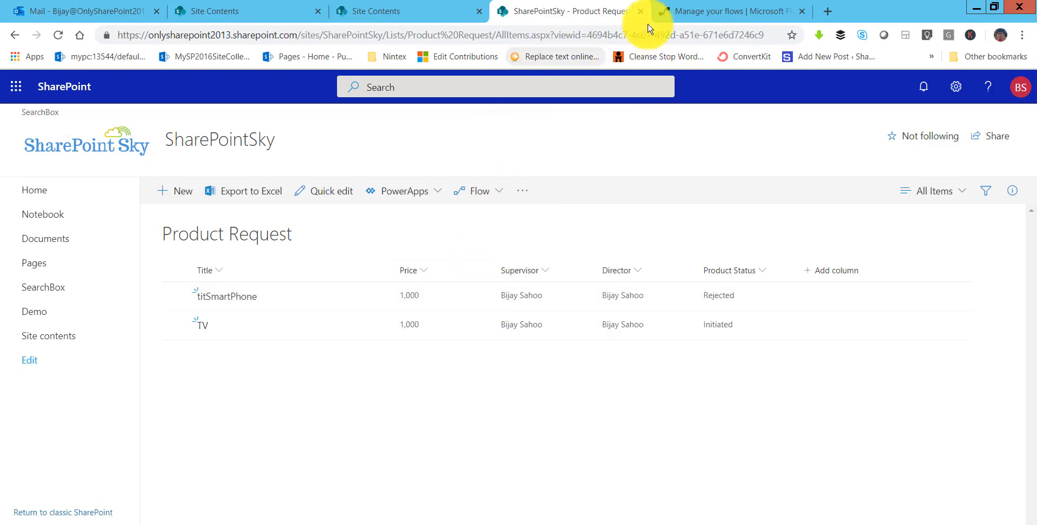
- Open the TV approval request email in the Outlook inbox and approve it with the comment "Approved"
{"action": "left_click", "coordinate": [76, 11]}
{"action": "left_click", "coordinate": [297, 259]}
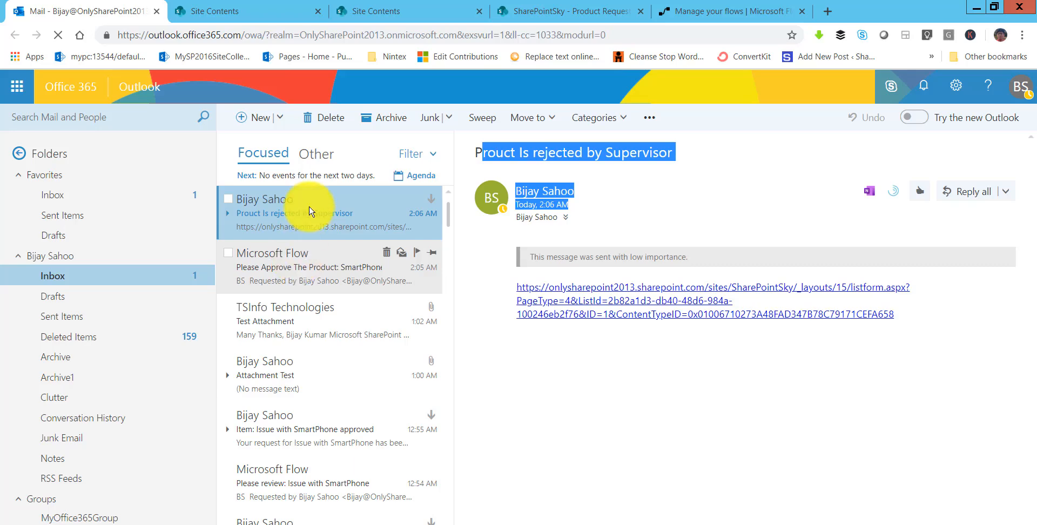
{"action": "left_click", "coordinate": [303, 212]}
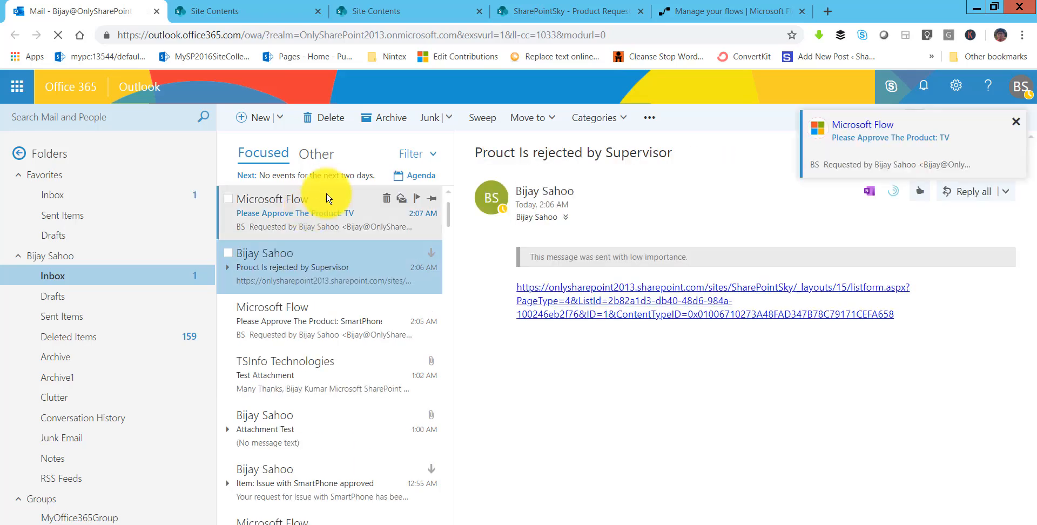
{"action": "left_click", "coordinate": [306, 210]}
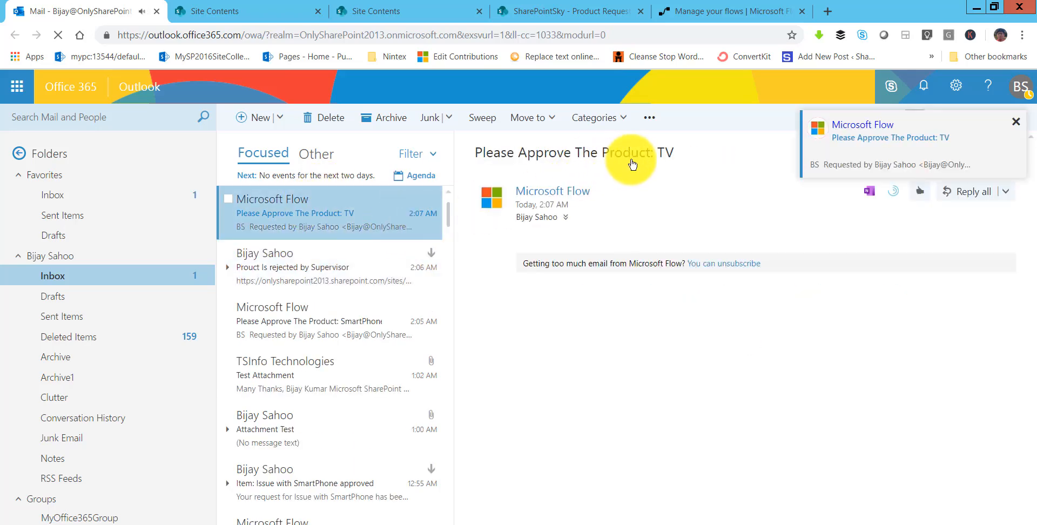
{"action": "scroll", "coordinate": [713, 378], "scroll_direction": "down", "scroll_amount": 2}
{"action": "left_click", "coordinate": [578, 329]}
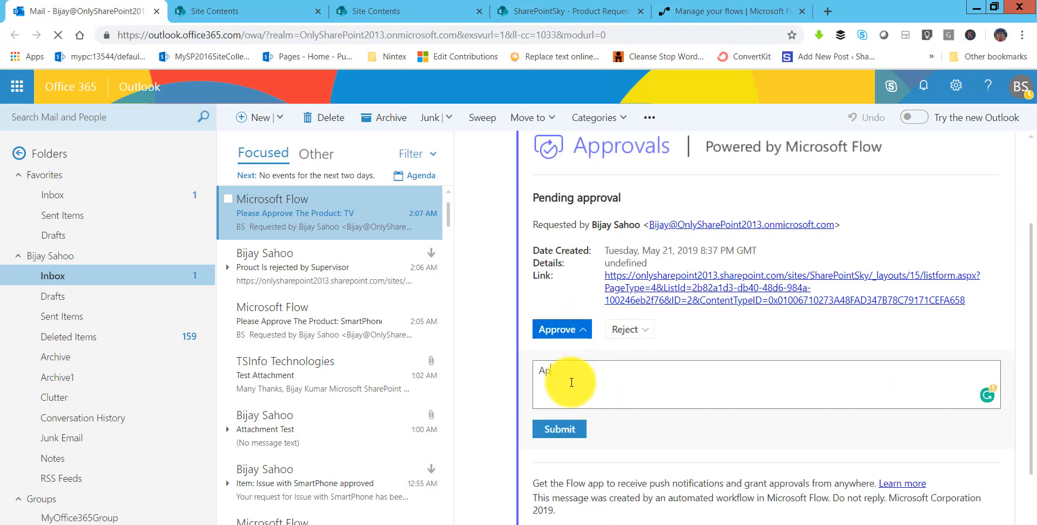
{"action": "type", "text": "Approved"}
{"action": "left_click", "coordinate": [561, 431]}
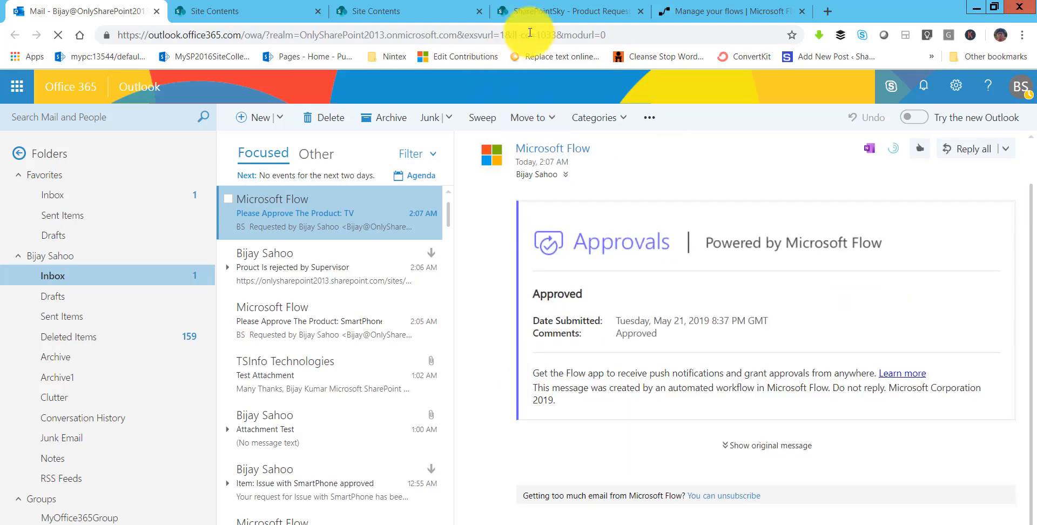
- Reload the SharePoint Product Request list to check the TV item's status, and open the Product Request Approved email in Outlook
{"action": "left_click", "coordinate": [539, 10]}
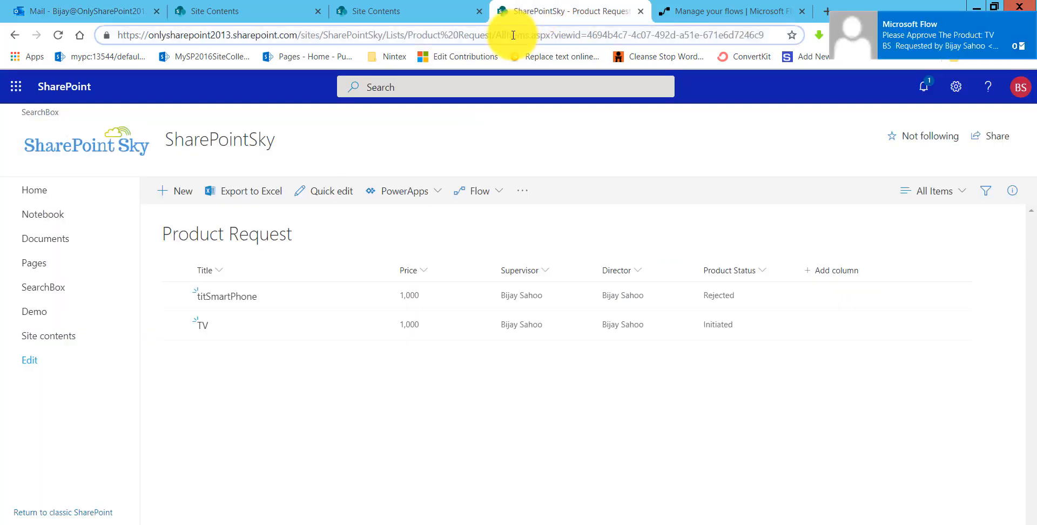
{"action": "left_click", "coordinate": [513, 35]}
{"action": "key", "text": "Return"}
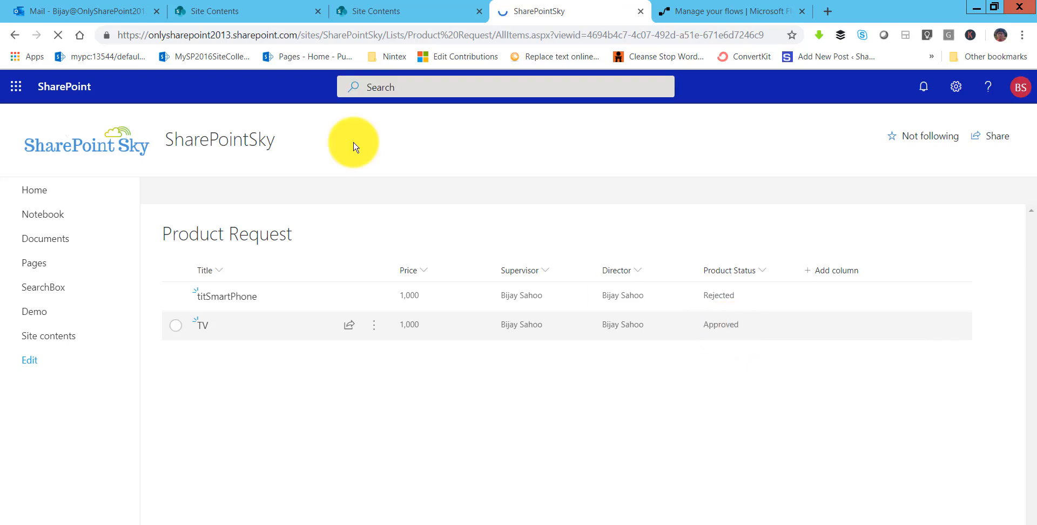
{"action": "left_click", "coordinate": [91, 11]}
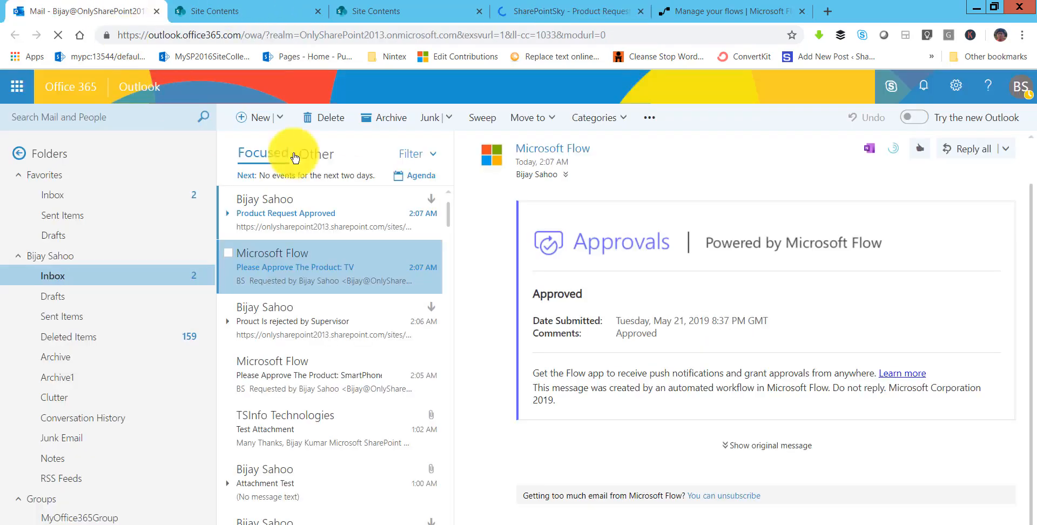
{"action": "left_click", "coordinate": [302, 205]}
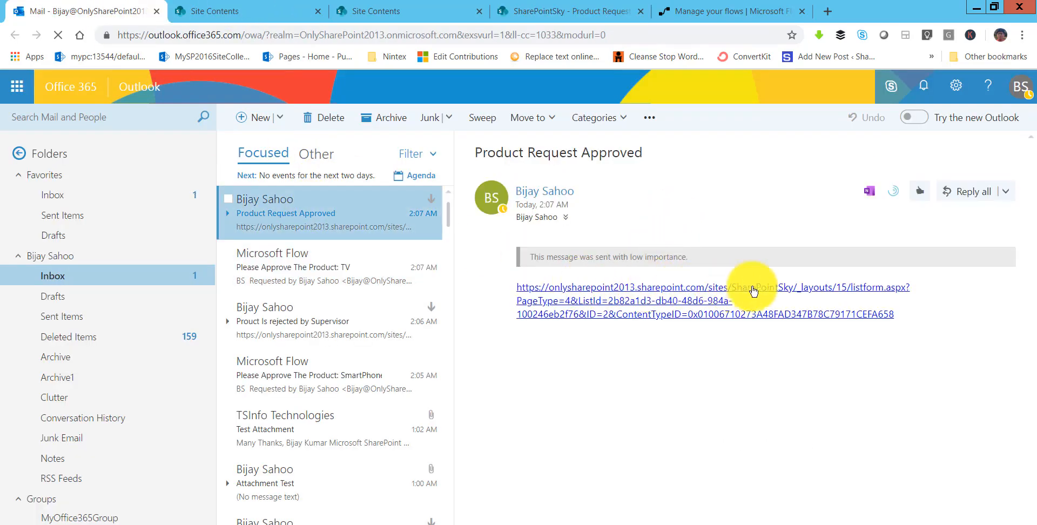
- In the SharePoint Product Request list, start a new item with Title Laptop and Price 50000, and assign the supervisor
{"action": "left_click", "coordinate": [537, 10]}
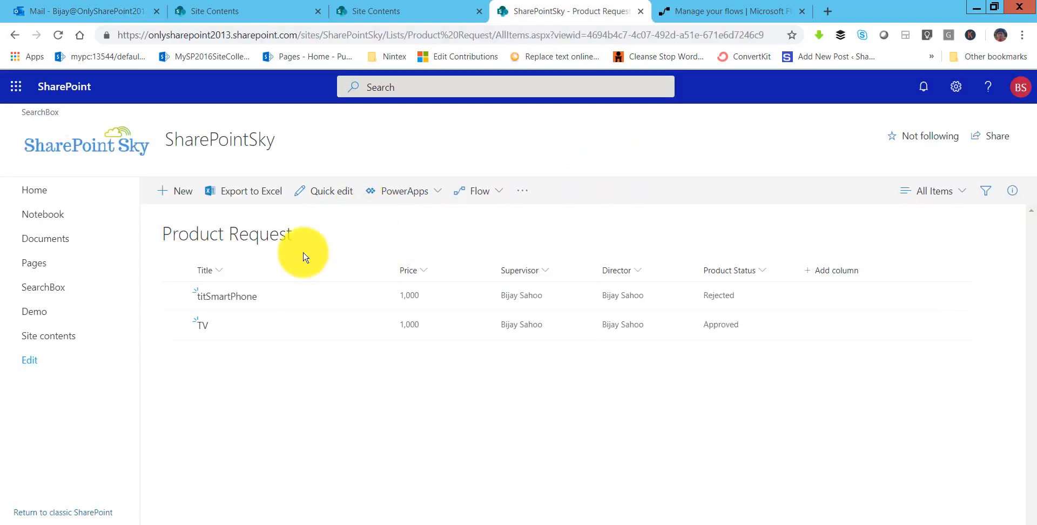
{"action": "left_click", "coordinate": [173, 191]}
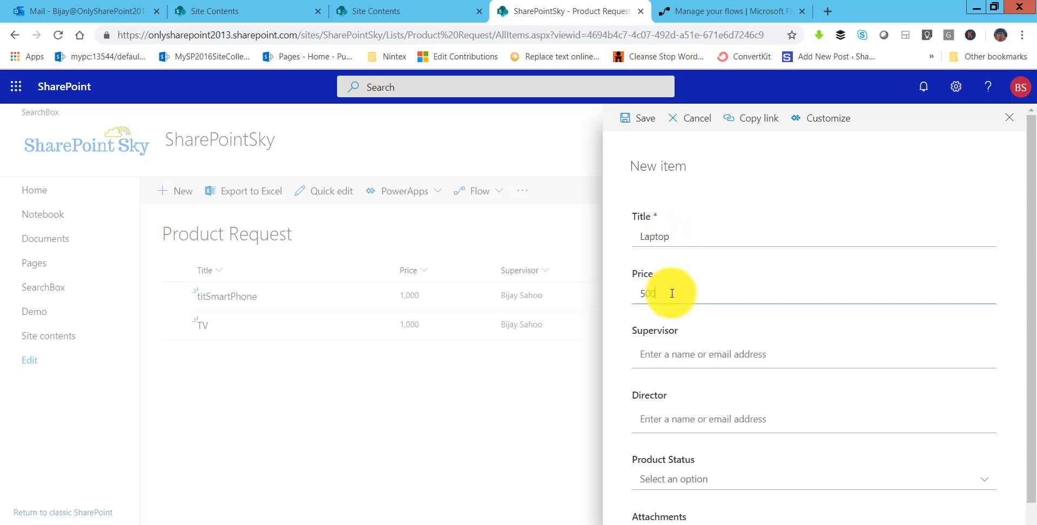
{"action": "left_click", "coordinate": [659, 358]}
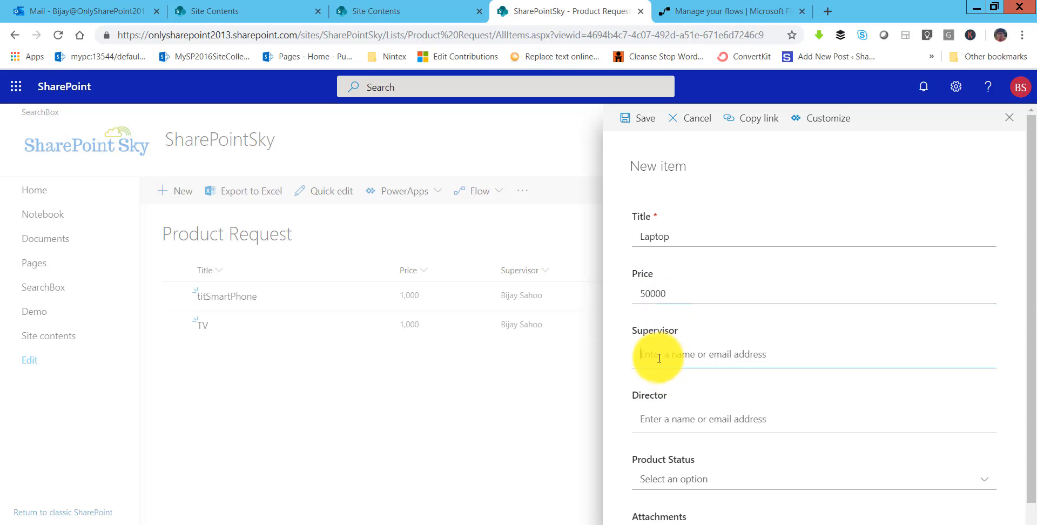
{"action": "type", "text": "Bi"}
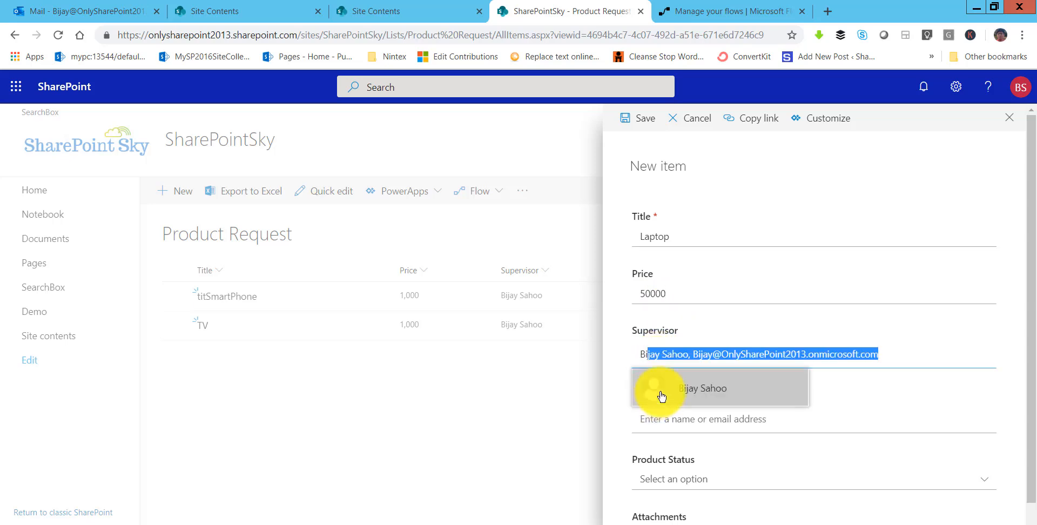
{"action": "left_click", "coordinate": [662, 397]}
- Assign the director to the Laptop item and set its Product Status to Initiated
{"action": "left_click", "coordinate": [676, 417]}
{"action": "type", "text": "Bi"}
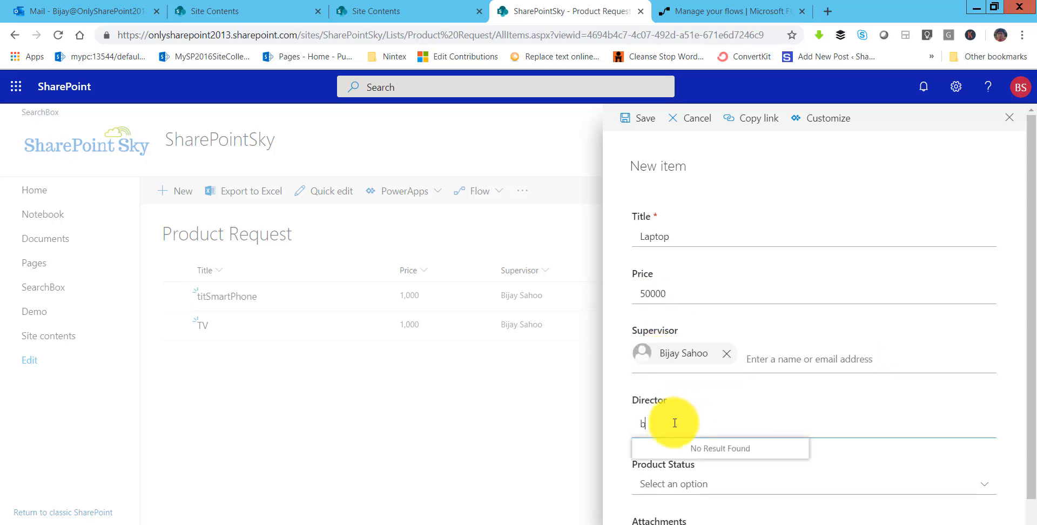
{"action": "left_click", "coordinate": [683, 457]}
{"action": "scroll", "coordinate": [690, 429], "scroll_direction": "down", "scroll_amount": 1}
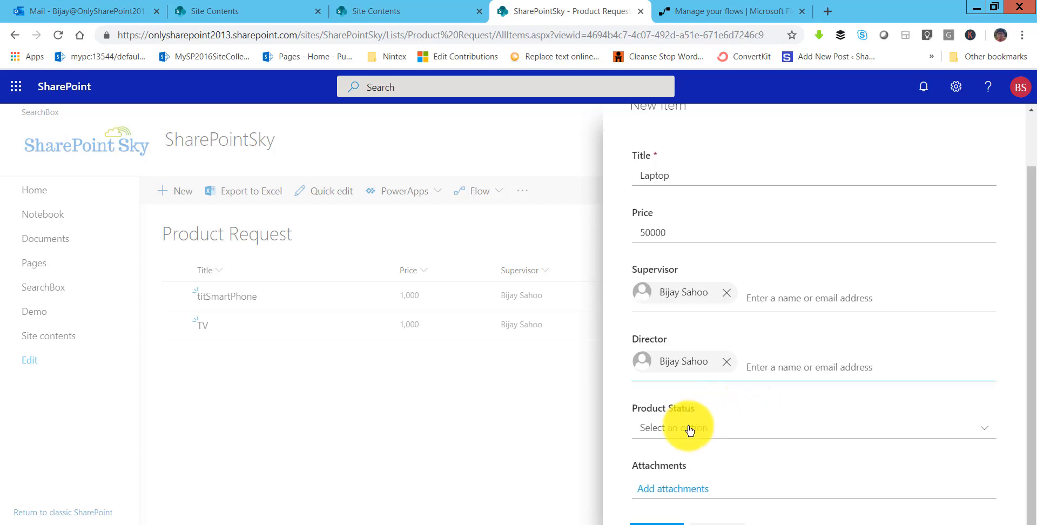
{"action": "left_click", "coordinate": [686, 432]}
{"action": "left_click", "coordinate": [670, 446]}
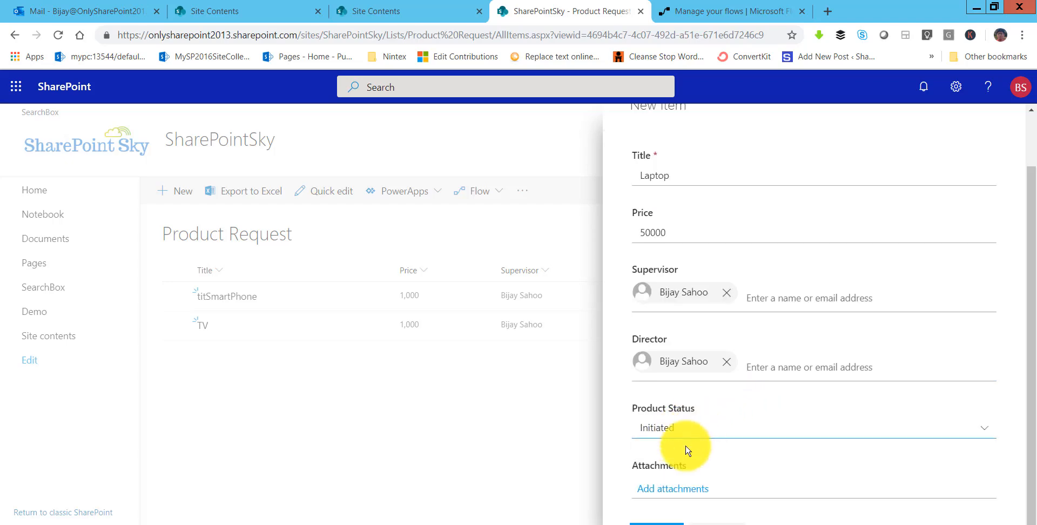
- Save the new Laptop item in the Product Request list and dismiss the mail notification
{"action": "left_click", "coordinate": [656, 521]}
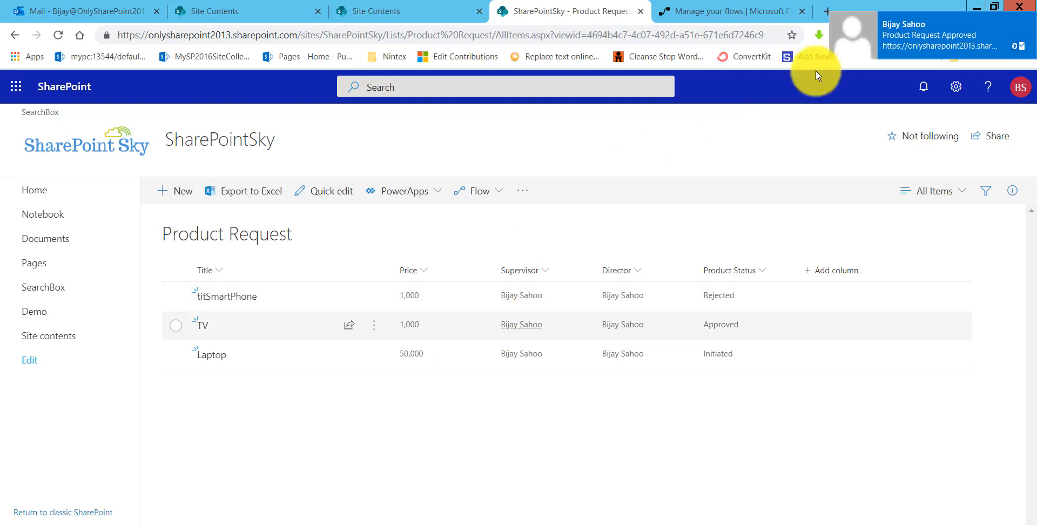
{"action": "left_click", "coordinate": [1027, 24]}
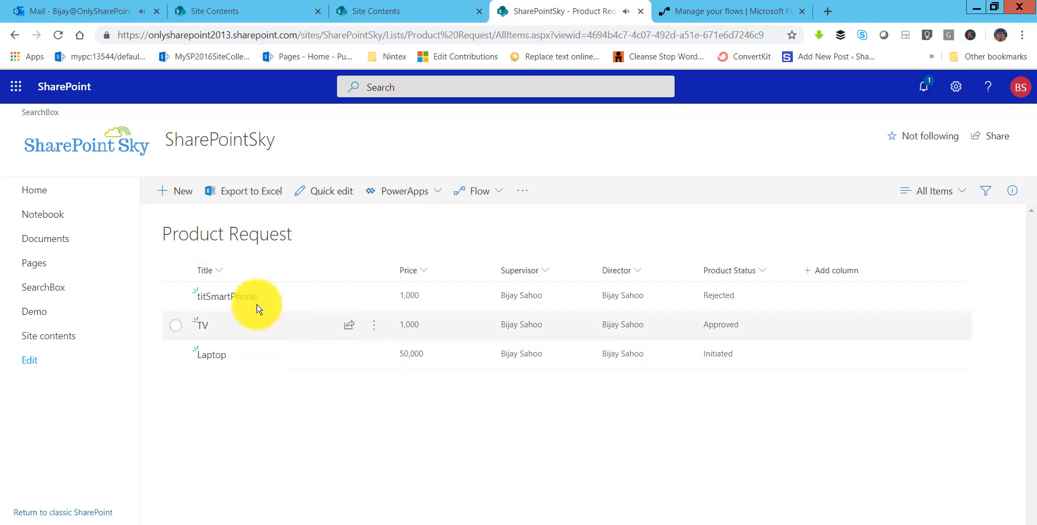
- Open the Laptop approval request email in the Outlook inbox and approve it with the comment "Approved"
{"action": "left_click", "coordinate": [100, 16]}
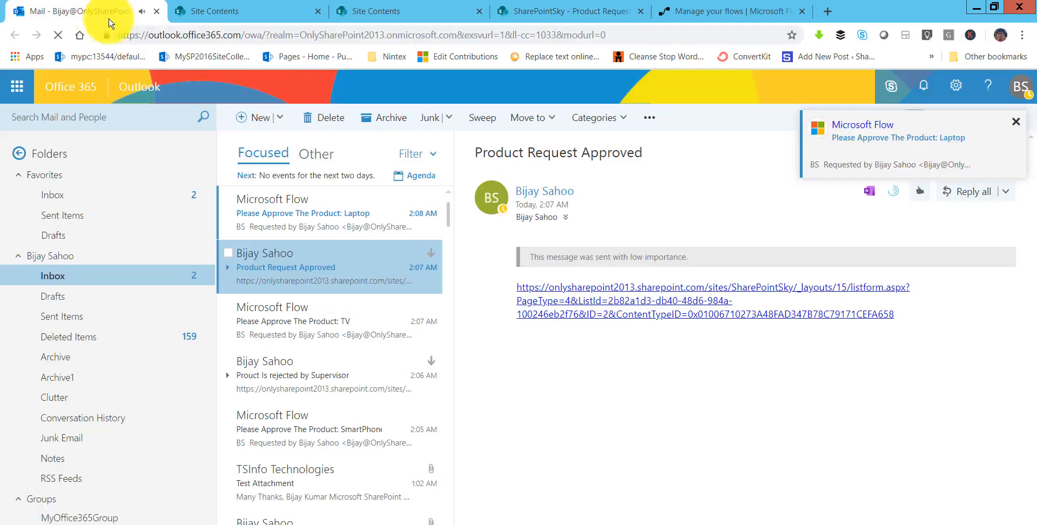
{"action": "left_click", "coordinate": [331, 220]}
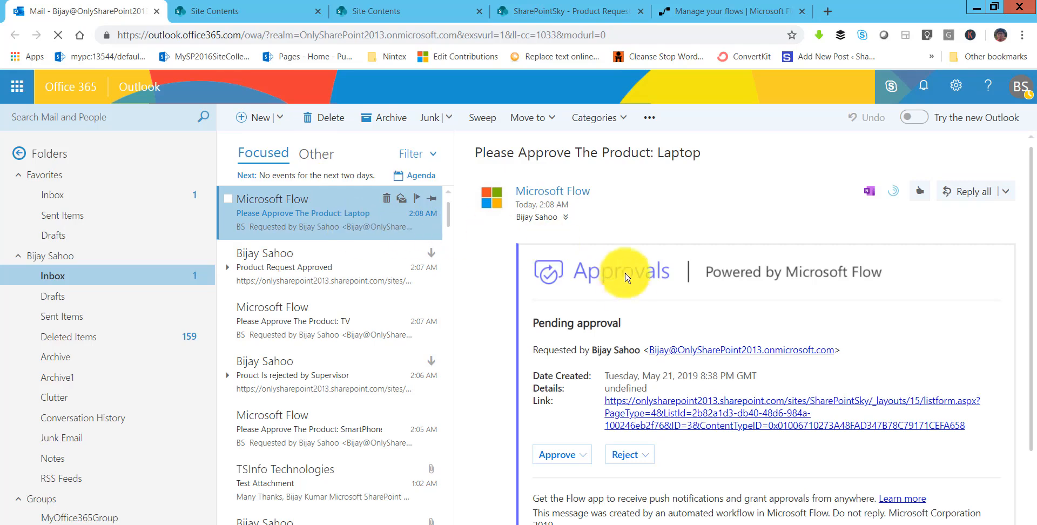
{"action": "left_click_drag", "start_coordinate": [702, 153], "coordinate": [659, 157]}
{"action": "scroll", "coordinate": [605, 388], "scroll_direction": "down", "scroll_amount": 2}
{"action": "left_click", "coordinate": [562, 330]}
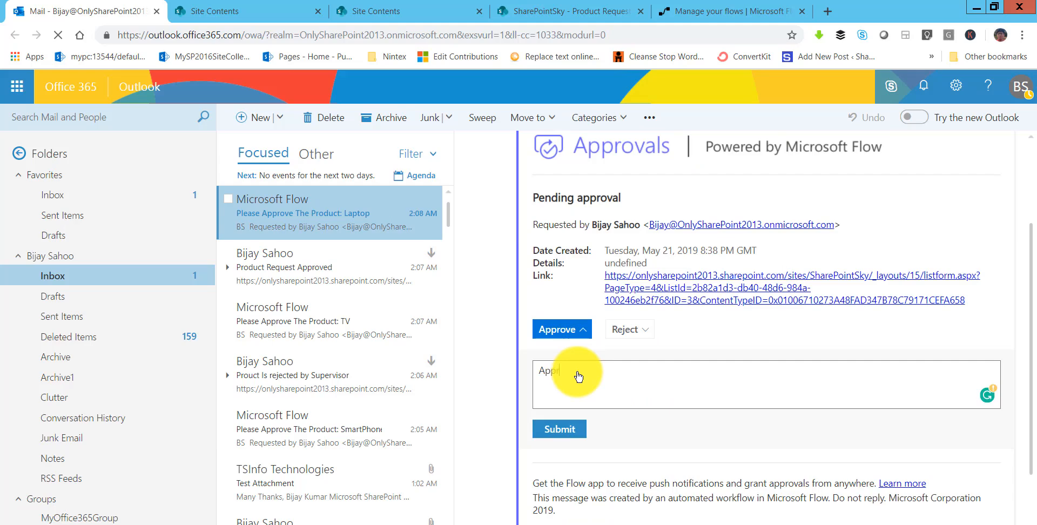
{"action": "left_click", "coordinate": [558, 431]}
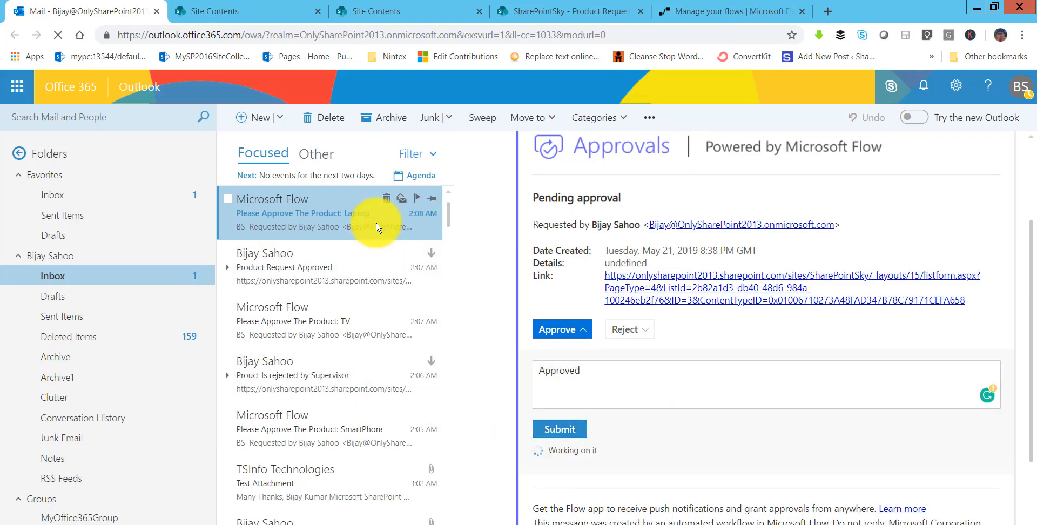
- Reload the SharePoint Product Request list to check the Laptop item's status after the supervisor approval
{"action": "left_click", "coordinate": [537, 12]}
{"action": "left_click", "coordinate": [555, 36]}
{"action": "key", "text": "Return"}
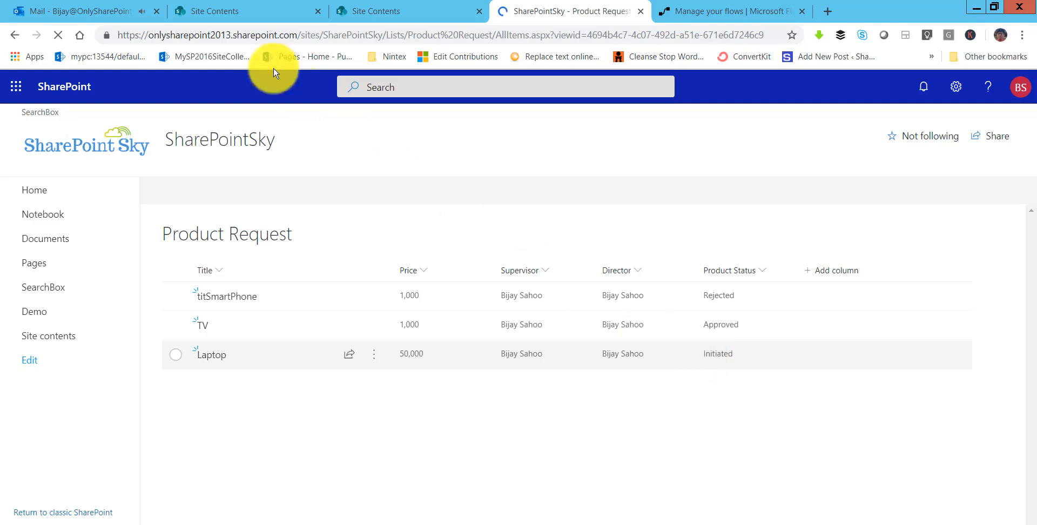
- Open the "Review the Product having price 50000" email in Outlook and approve it with the comment "Approved"
{"action": "left_click", "coordinate": [108, 16]}
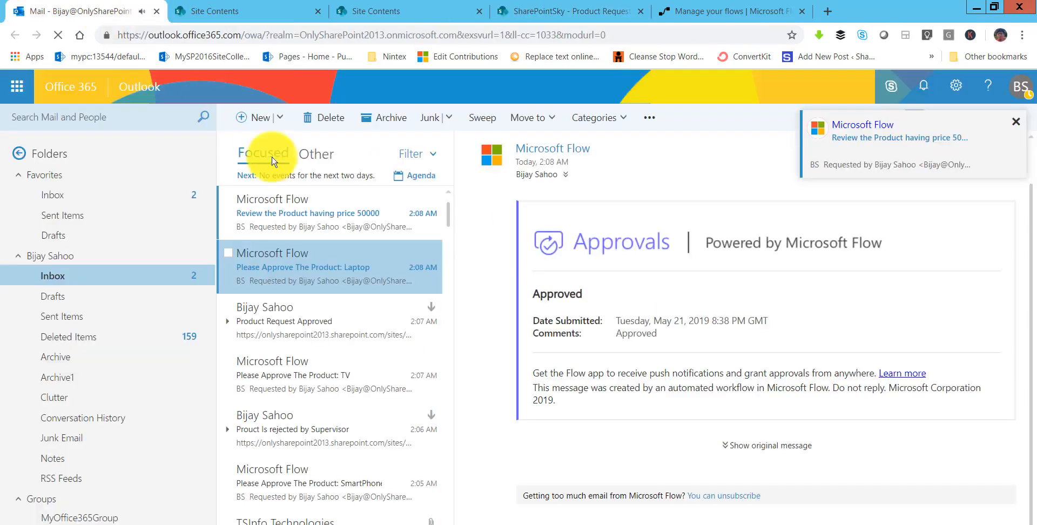
{"action": "left_click", "coordinate": [420, 215]}
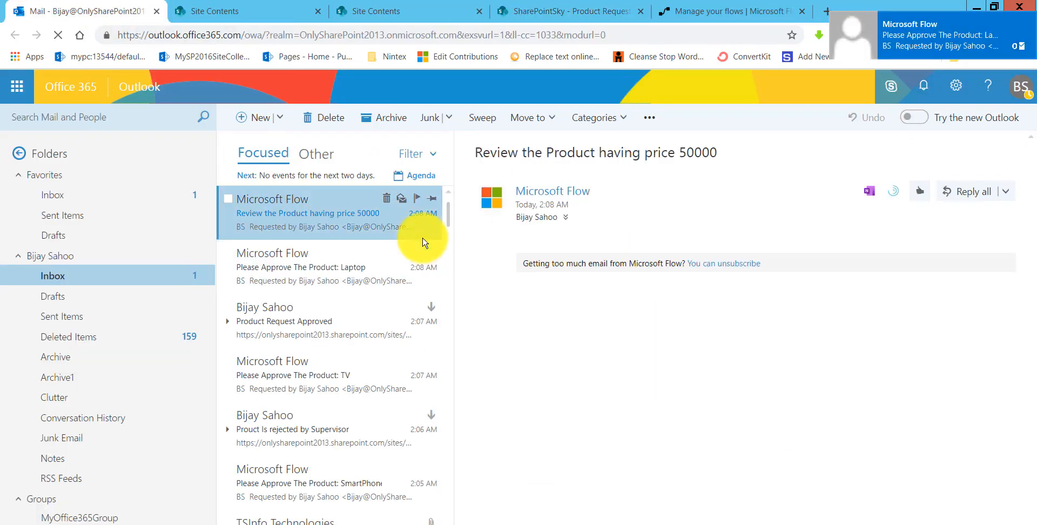
{"action": "left_click_drag", "start_coordinate": [490, 155], "coordinate": [676, 153]}
{"action": "left_click", "coordinate": [463, 148]}
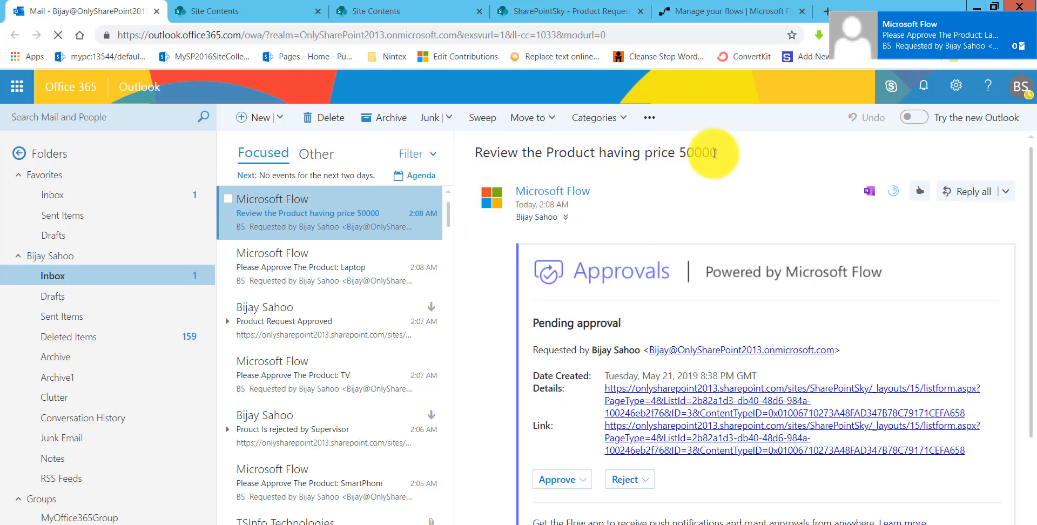
{"action": "left_click_drag", "start_coordinate": [719, 152], "coordinate": [675, 153]}
{"action": "scroll", "coordinate": [529, 396], "scroll_direction": "down", "scroll_amount": 3}
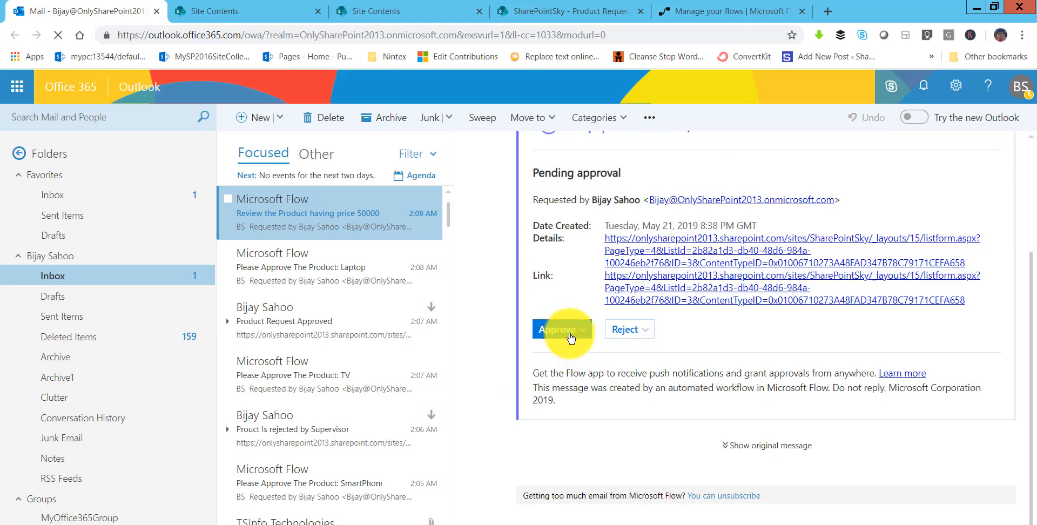
{"action": "left_click", "coordinate": [556, 329]}
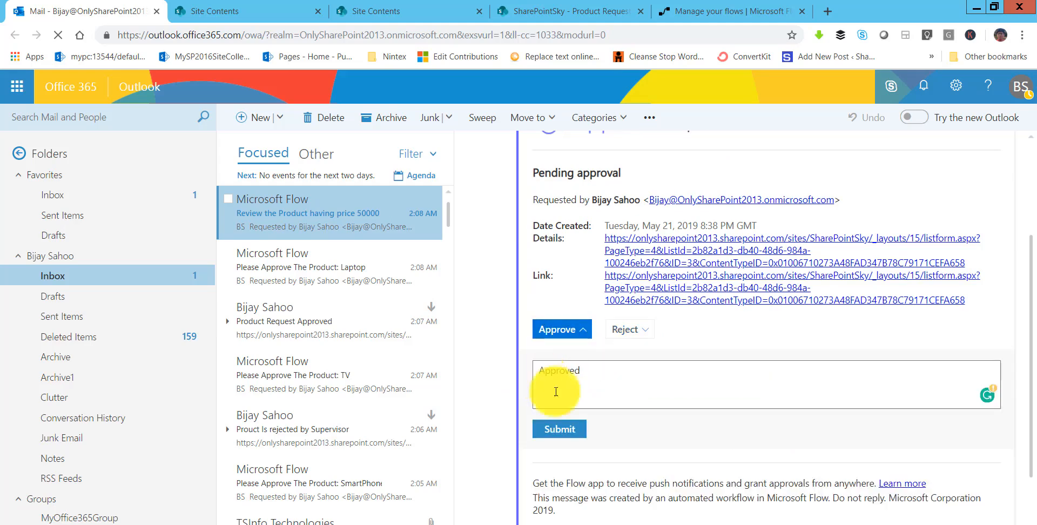
{"action": "left_click", "coordinate": [559, 430]}
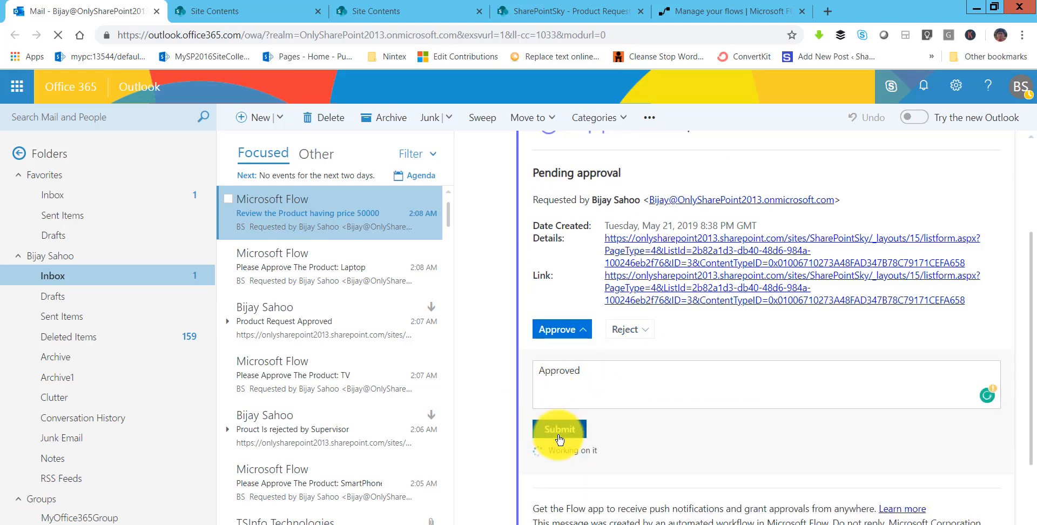
- Reload the SharePoint Product Request list to check the Laptop item's status after the director approval
{"action": "left_click", "coordinate": [559, 11]}
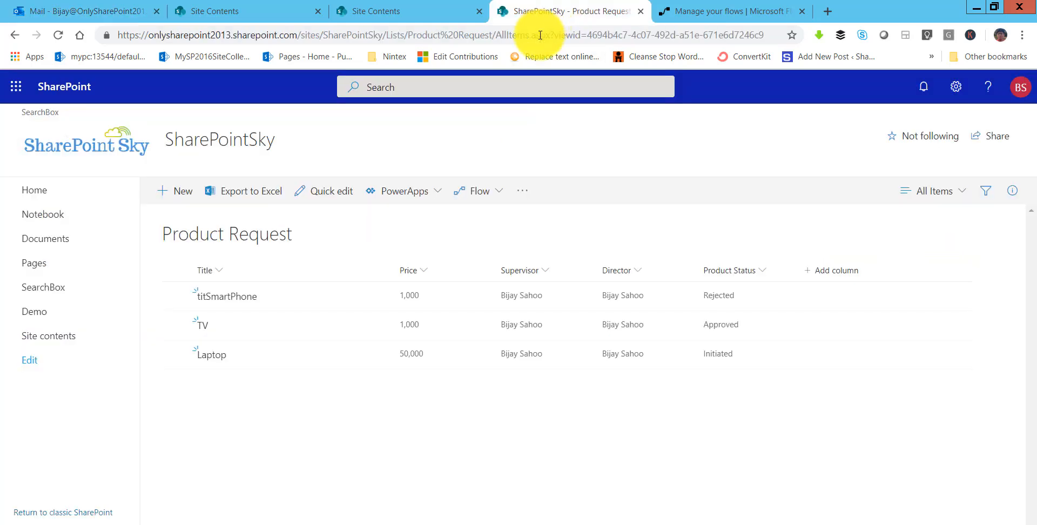
{"action": "left_click", "coordinate": [540, 35]}
{"action": "key", "text": "Return"}
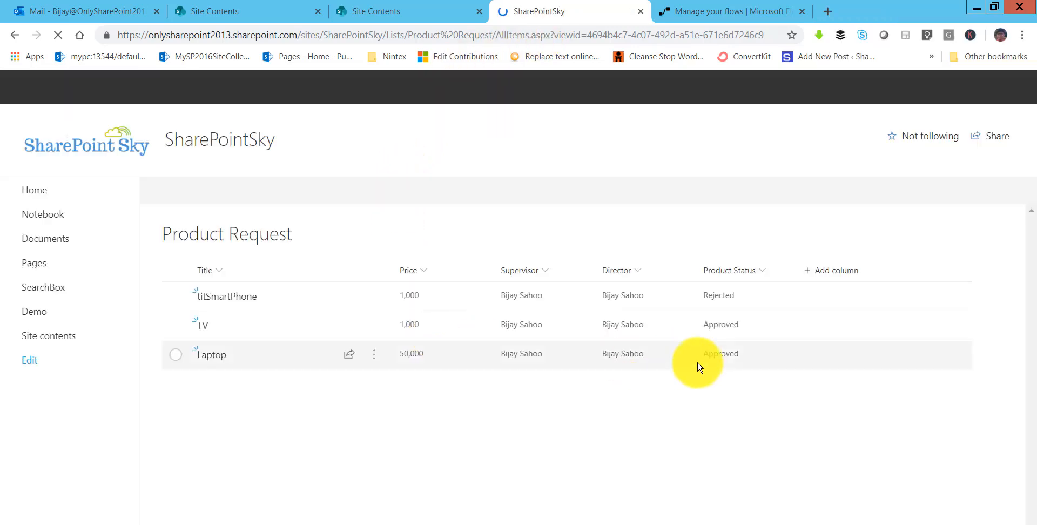
- Open the "Product APproved by Director" email in Outlook to check its subject, and switch to the Microsoft Flow diagram in the PowerPoint slide show
{"action": "left_click", "coordinate": [73, 12]}
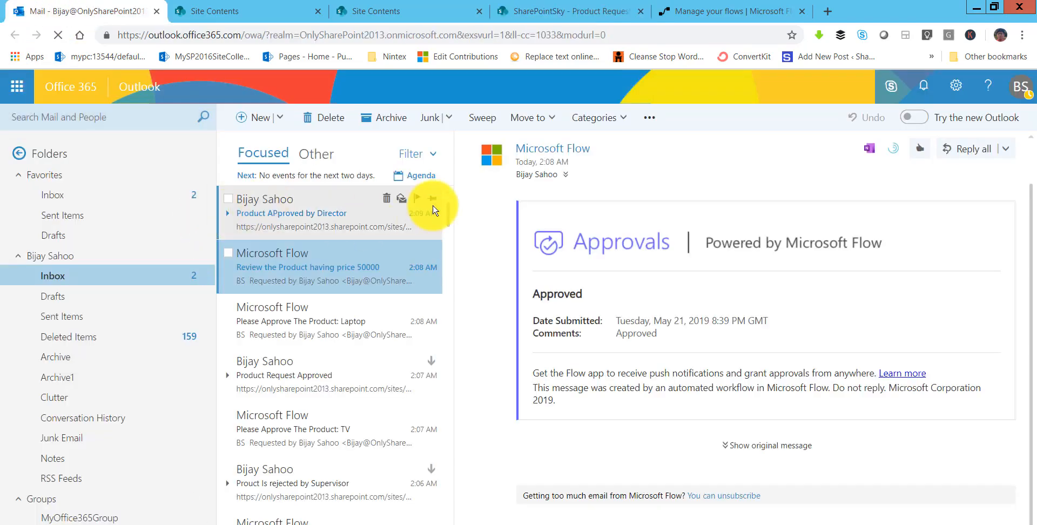
{"action": "left_click", "coordinate": [426, 204]}
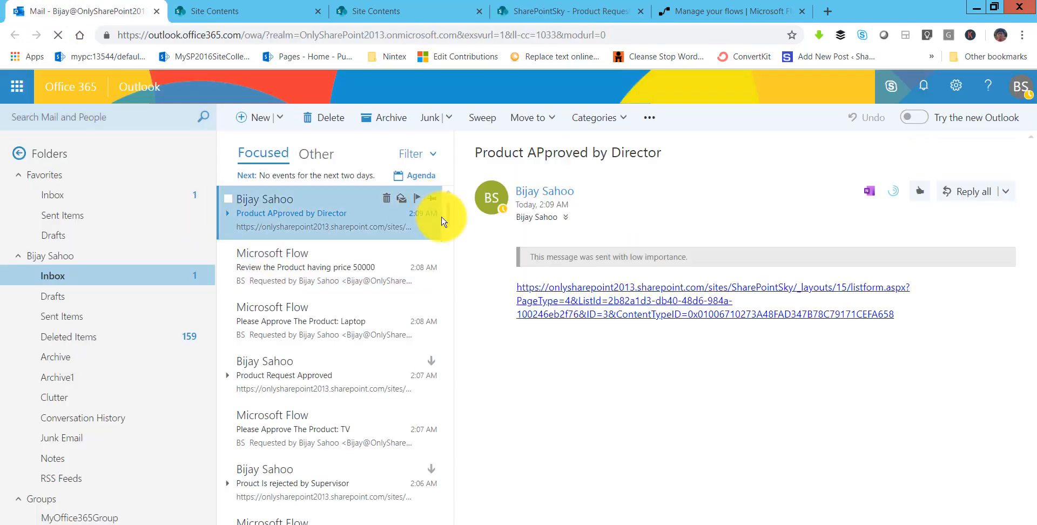
{"action": "left_click_drag", "start_coordinate": [478, 152], "coordinate": [709, 162]}
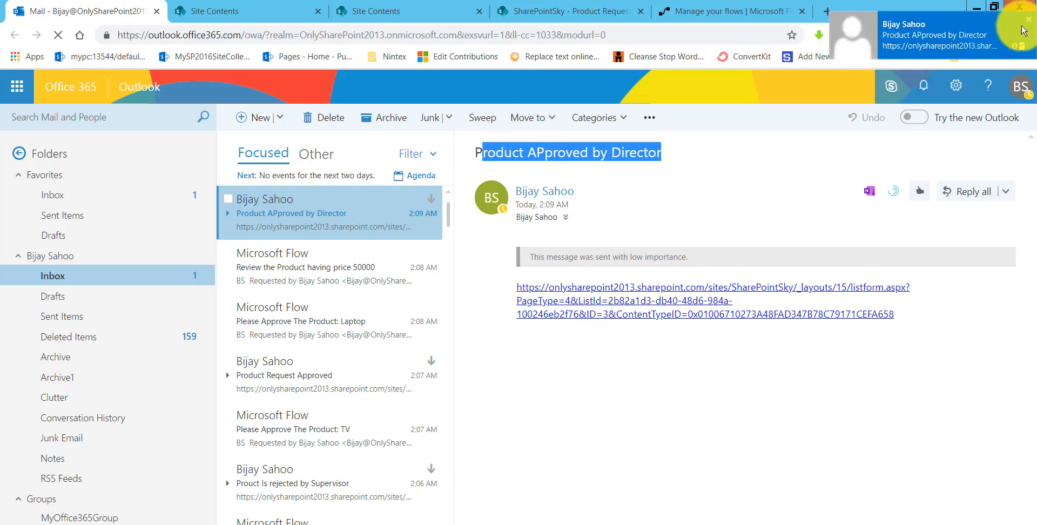
{"action": "left_click", "coordinate": [1027, 20]}
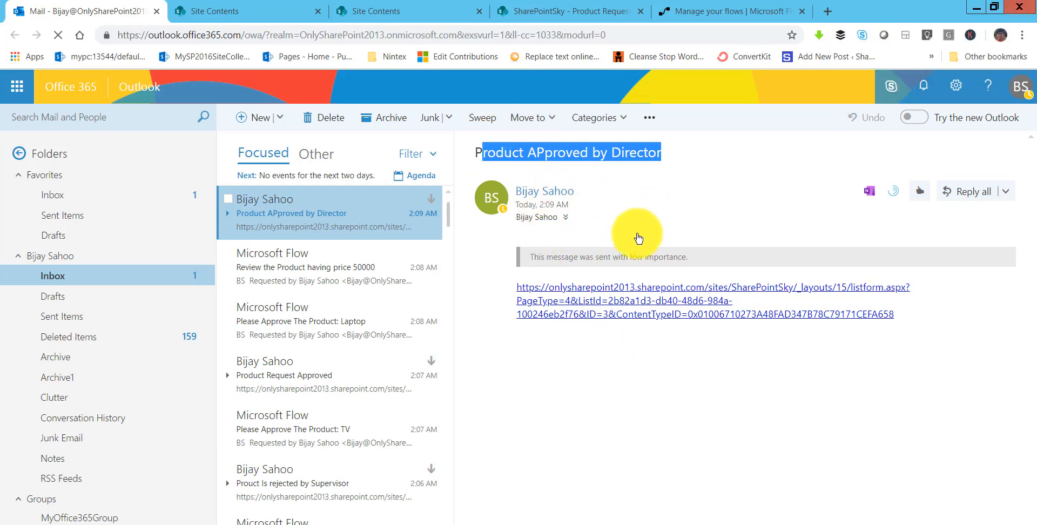
{"action": "left_click", "coordinate": [559, 376]}
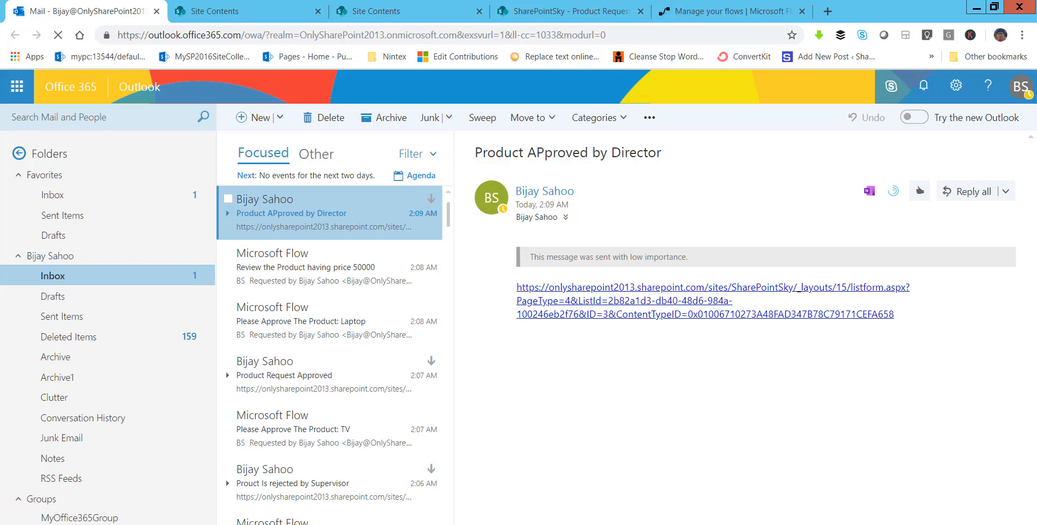
{"action": "key", "text": "alt+Tab"}
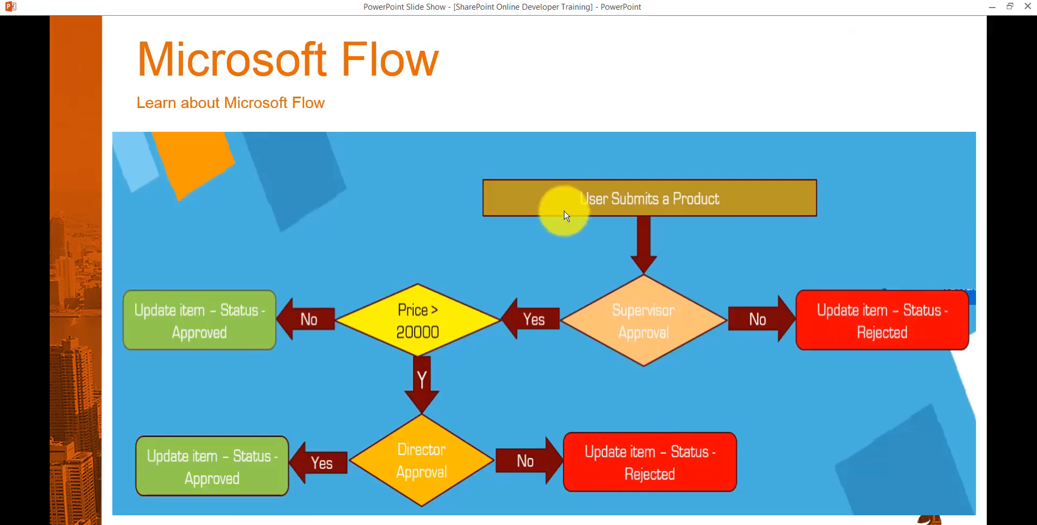